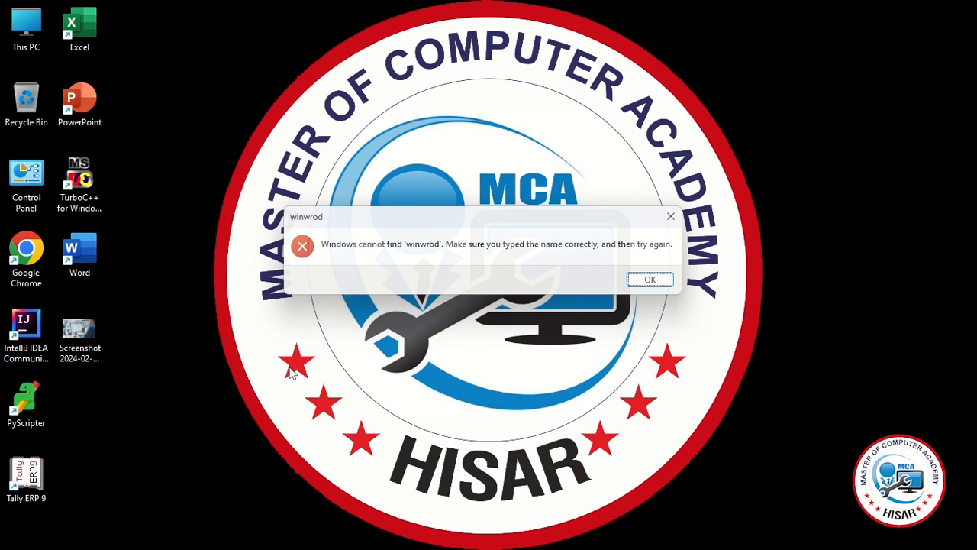
# Launch Microsoft Word by running Winword after dismissing the misspelled-name error, and create a blank document
pyautogui.press('Return')
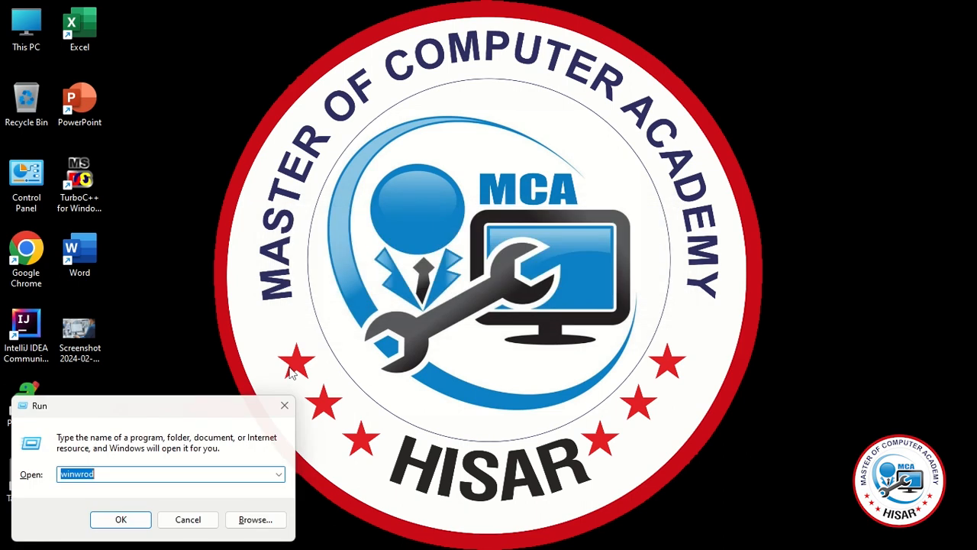
pyautogui.press('BackSpace')
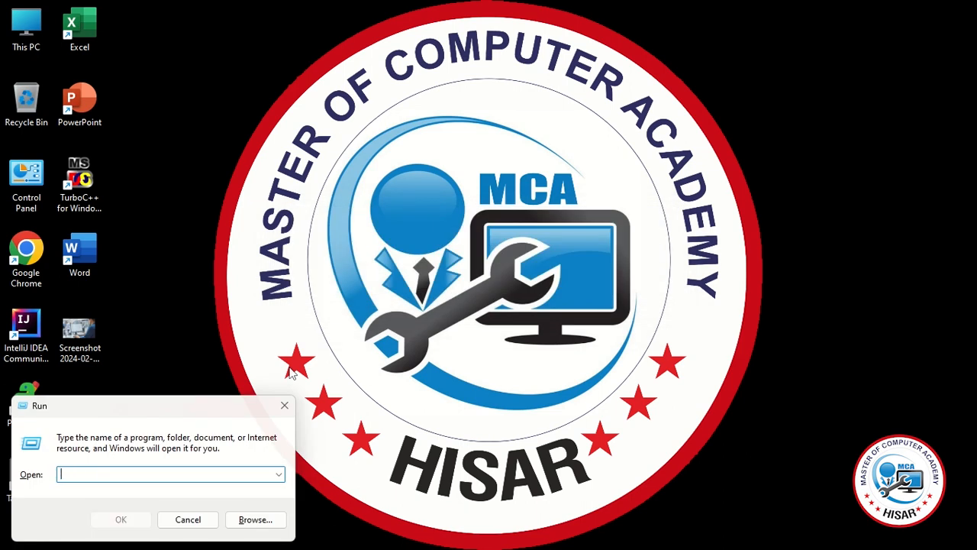
pyautogui.write('Winword')
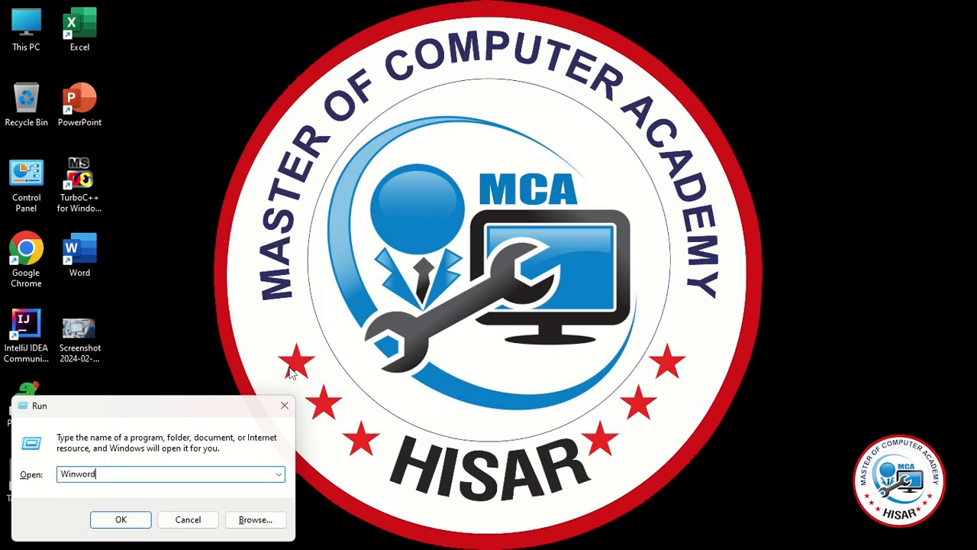
pyautogui.press('Return')
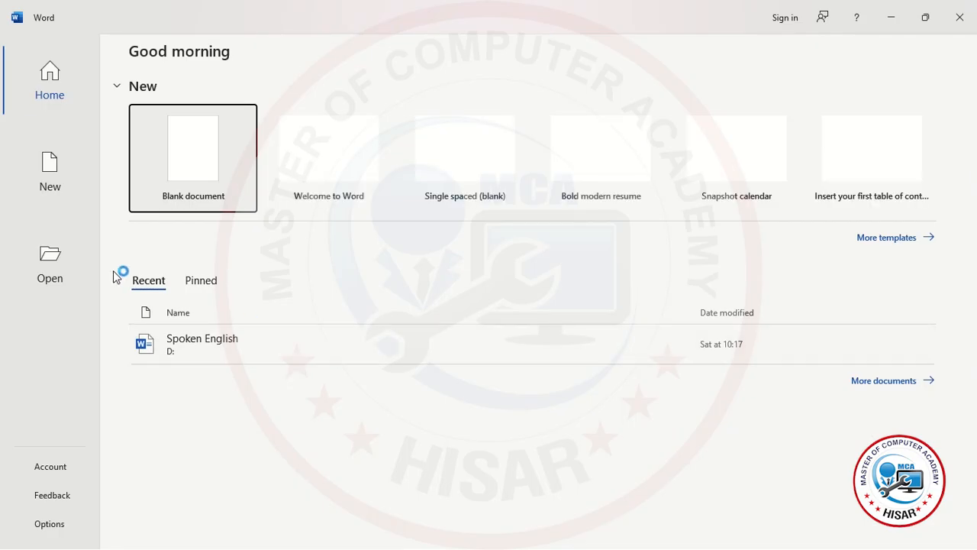
pyautogui.click(182, 191)
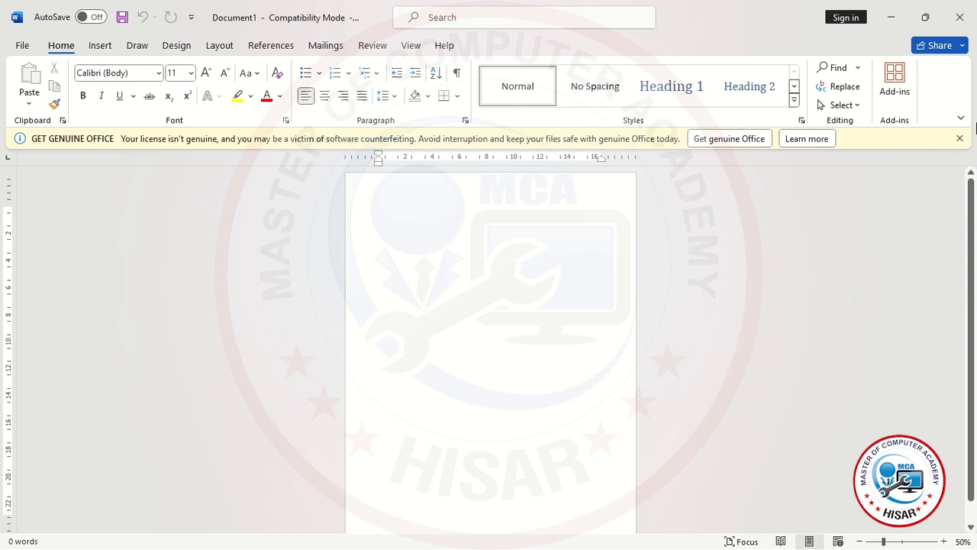
# Dismiss the licence notice and insert the built-in ViewMaster cover page
pyautogui.click(97, 47)
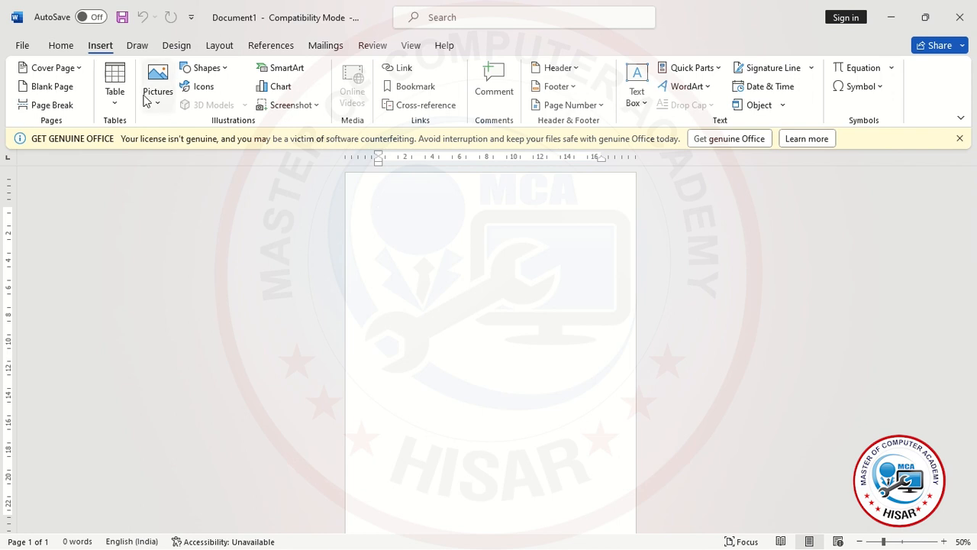
pyautogui.click(960, 139)
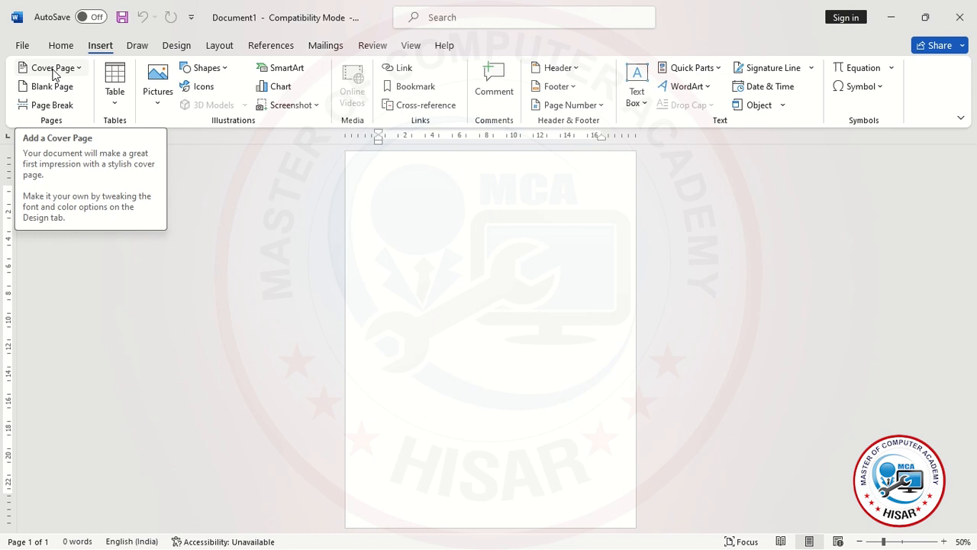
pyautogui.click(30, 69)
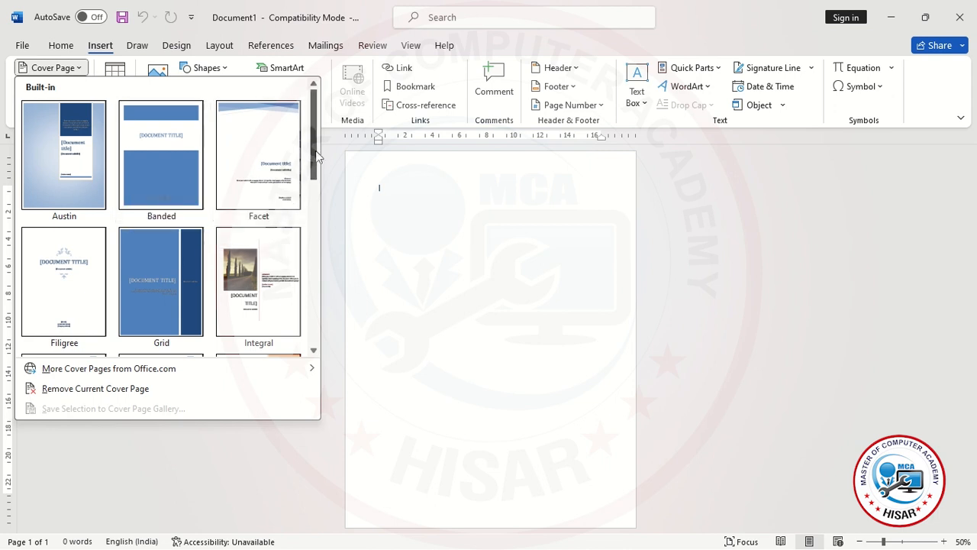
pyautogui.moveTo(313, 157); pyautogui.dragTo(314, 280)
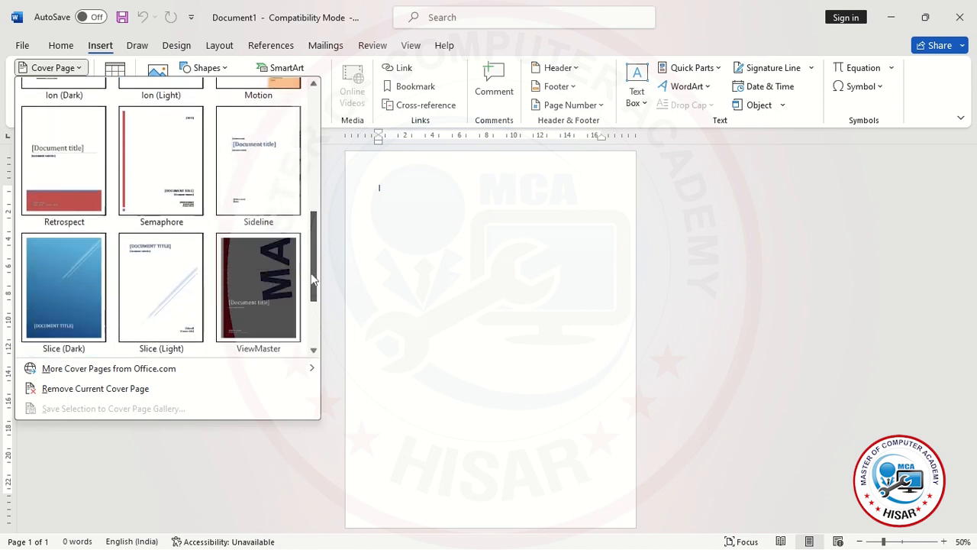
pyautogui.click(239, 272)
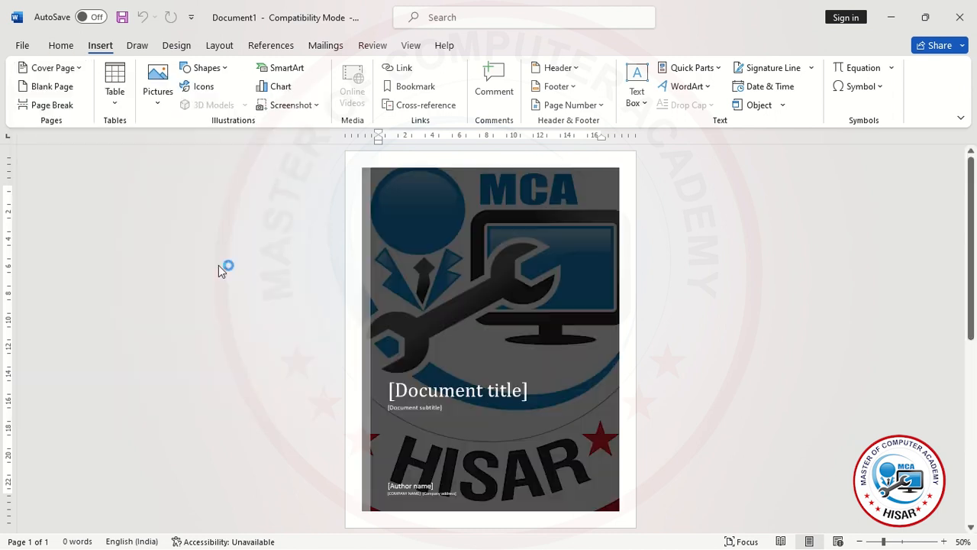
# Replace the cover page's document title placeholder with "Computer" and "Basic" on two lines, correcting the misspelled first word
pyautogui.click(398, 483)
pyautogui.click(446, 393)
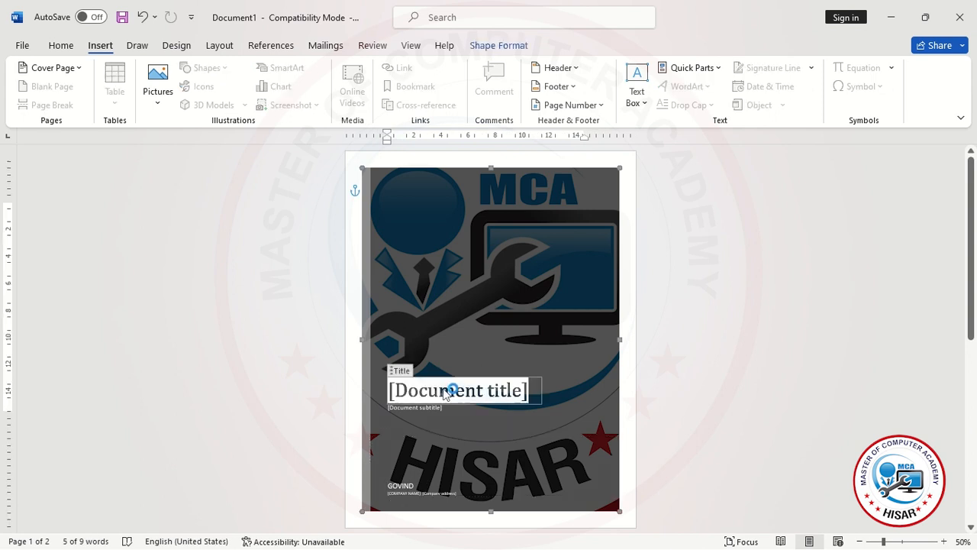
pyautogui.press('Delete')
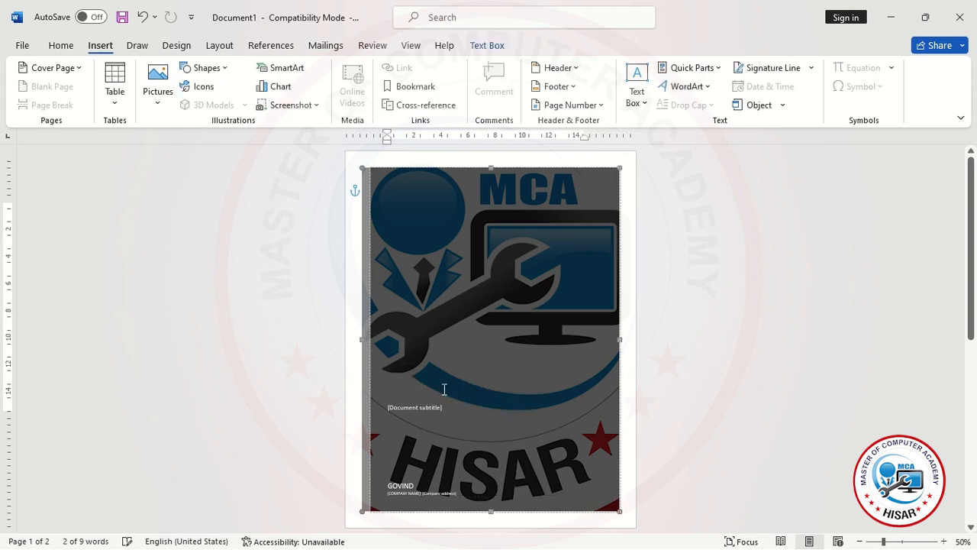
pyautogui.write('Coputer')
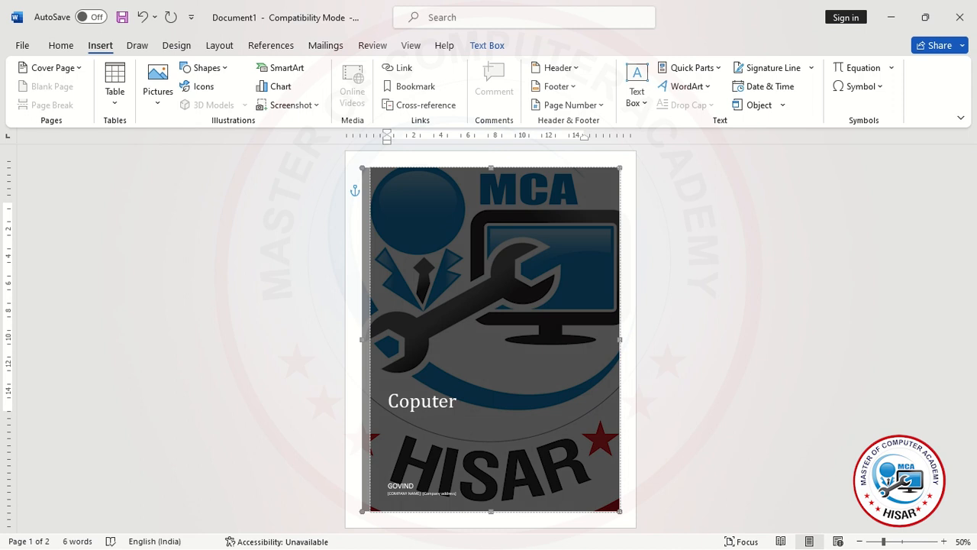
pyautogui.press('Return')
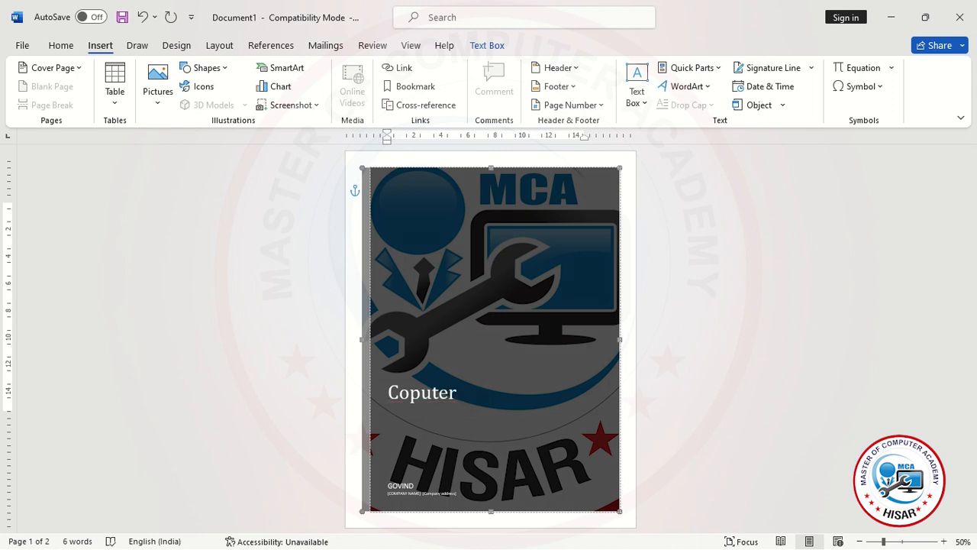
pyautogui.write('Basic')
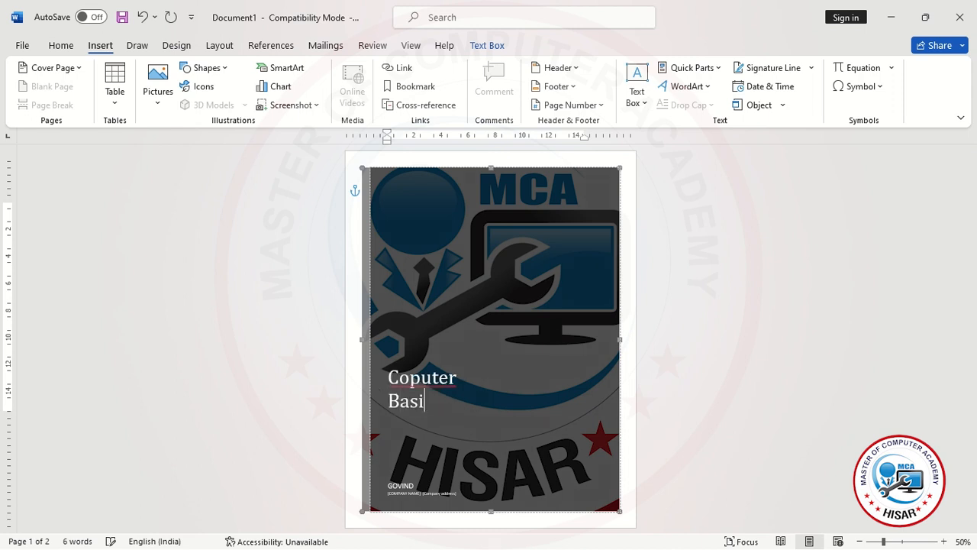
pyautogui.press('Up')
pyautogui.press('Left')
pyautogui.press('Left')
pyautogui.write('m')
pyautogui.press('Down')
pyautogui.press('End')
pyautogui.press('Return')
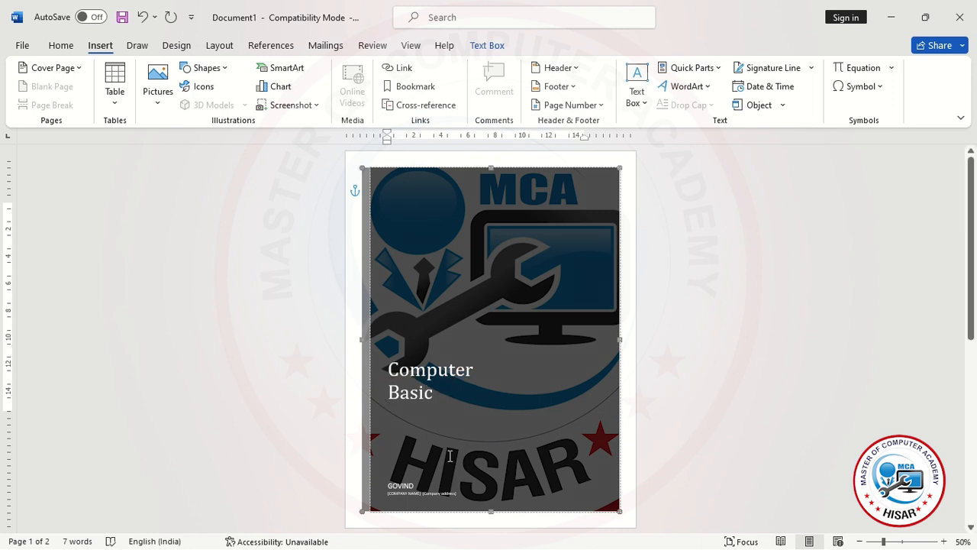
pyautogui.click(413, 486)
pyautogui.press('BackSpace')
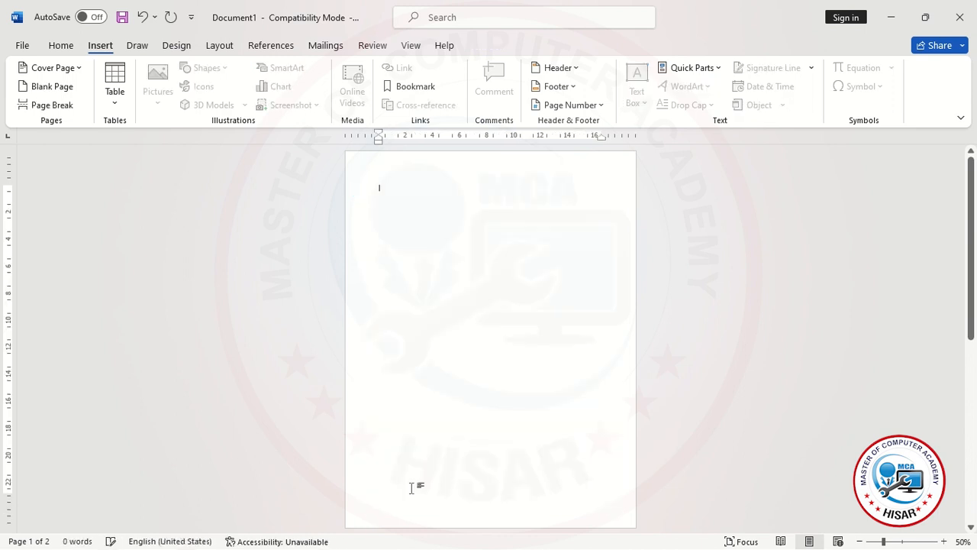
pyautogui.hotkey('ctrl', 'z')
# Replace the author name on the cover page with "MCA"
pyautogui.click(418, 493)
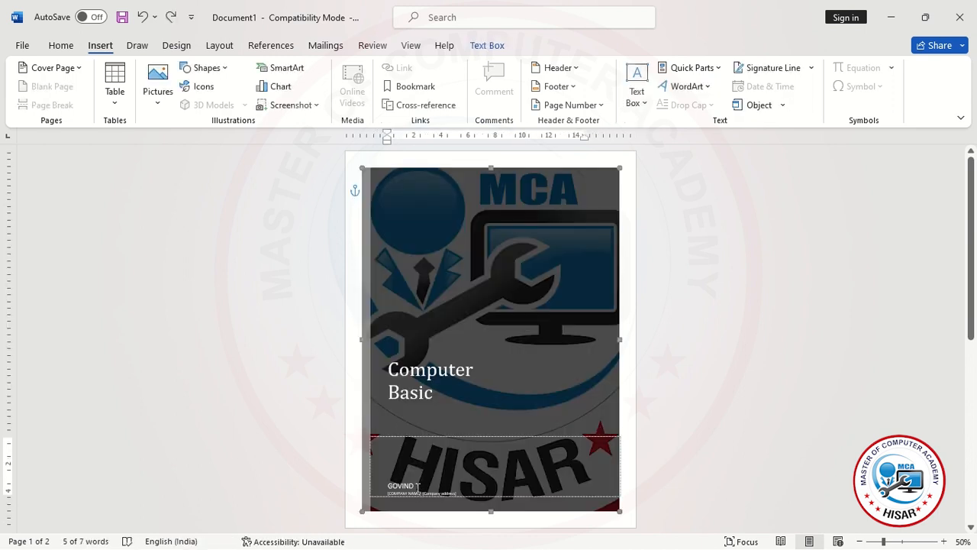
pyautogui.click(412, 486)
pyautogui.click(417, 487)
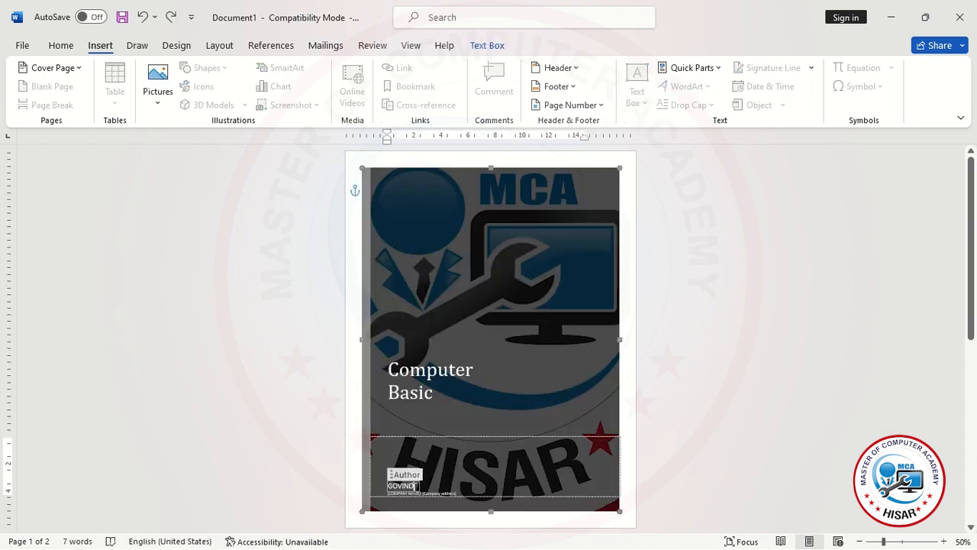
pyautogui.press('BackSpace')
pyautogui.press('BackSpace')
pyautogui.press('BackSpace')
pyautogui.press('BackSpace')
pyautogui.press('BackSpace')
pyautogui.press('BackSpace')
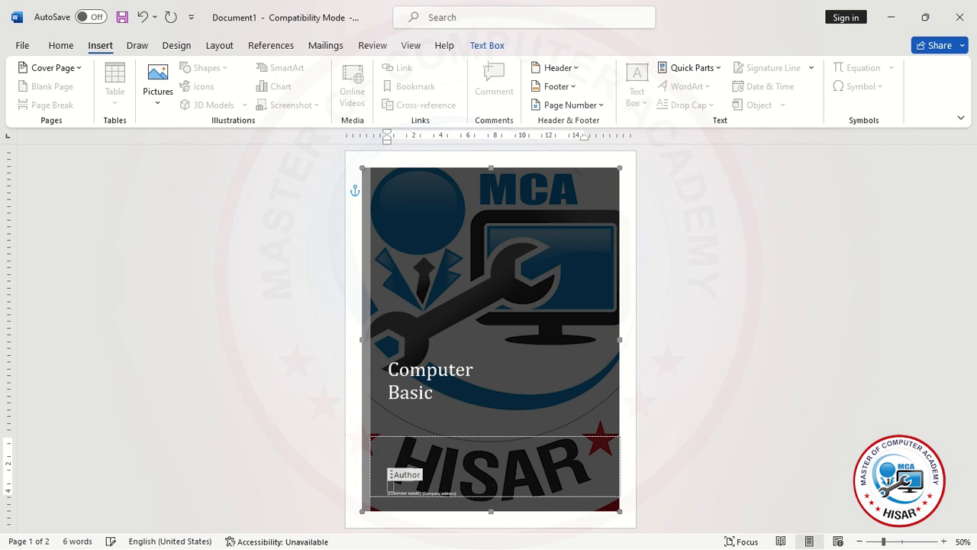
pyautogui.write('MCA')
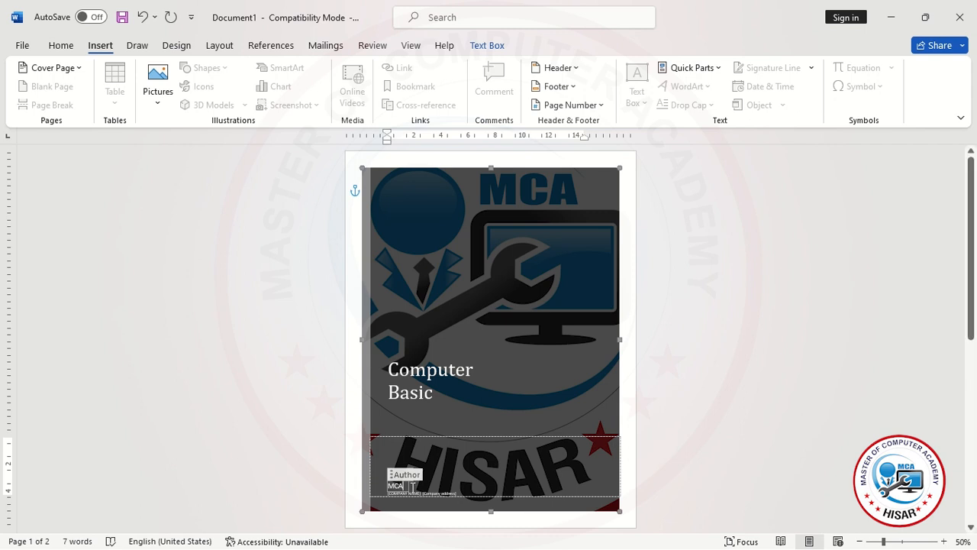
# Fill in the company address placeholder beside the company name on the cover page with the academy's postal address
pyautogui.keyDown('ctrl'); pyautogui.scroll(7, 412, 486); pyautogui.keyUp('ctrl')
pyautogui.scroll(-3, 257, 399)
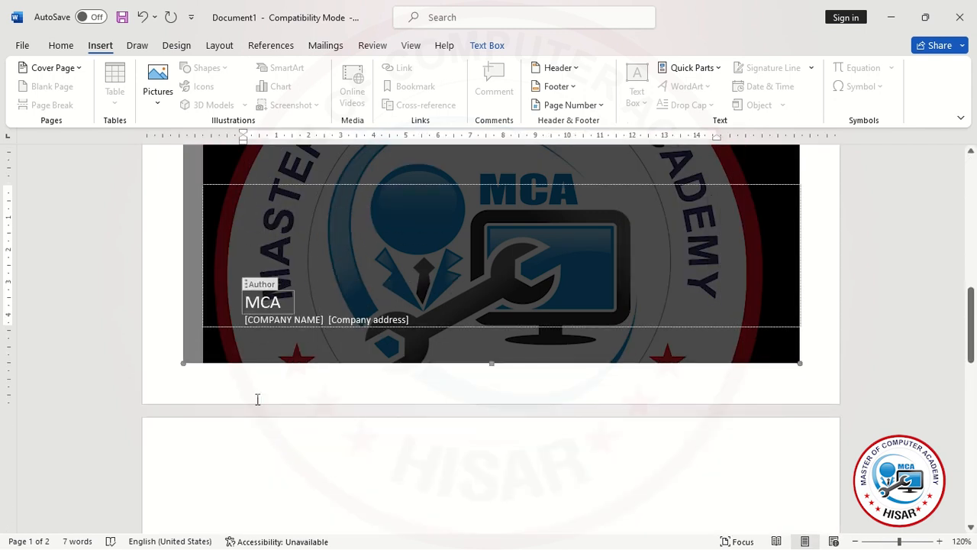
pyautogui.click(302, 319)
pyautogui.click(346, 321)
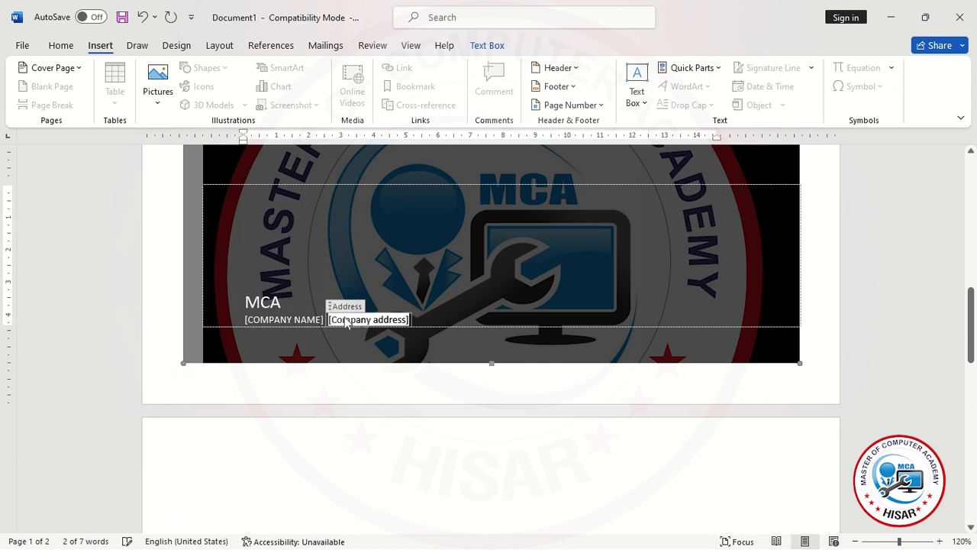
pyautogui.click(286, 326)
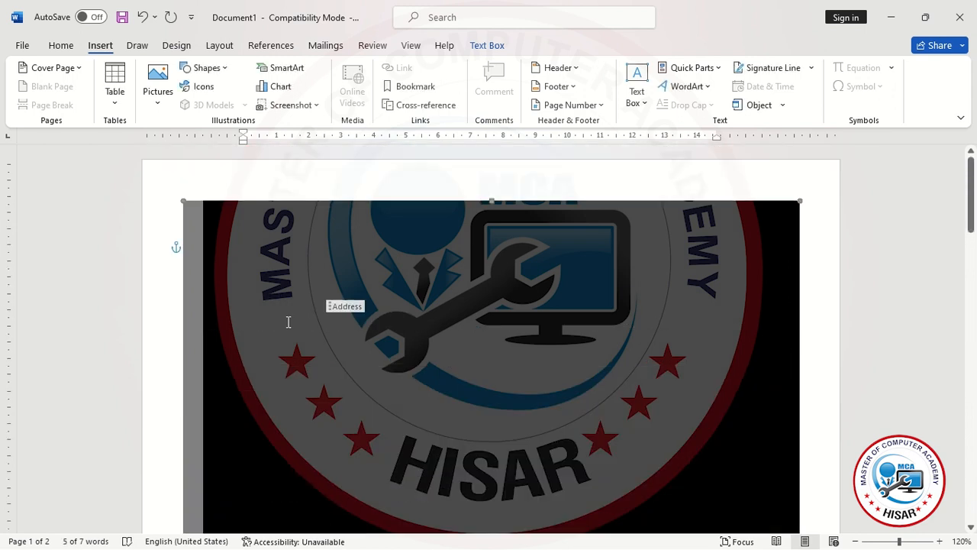
pyautogui.scroll(-6, 289, 322)
pyautogui.scroll(5, 297, 224)
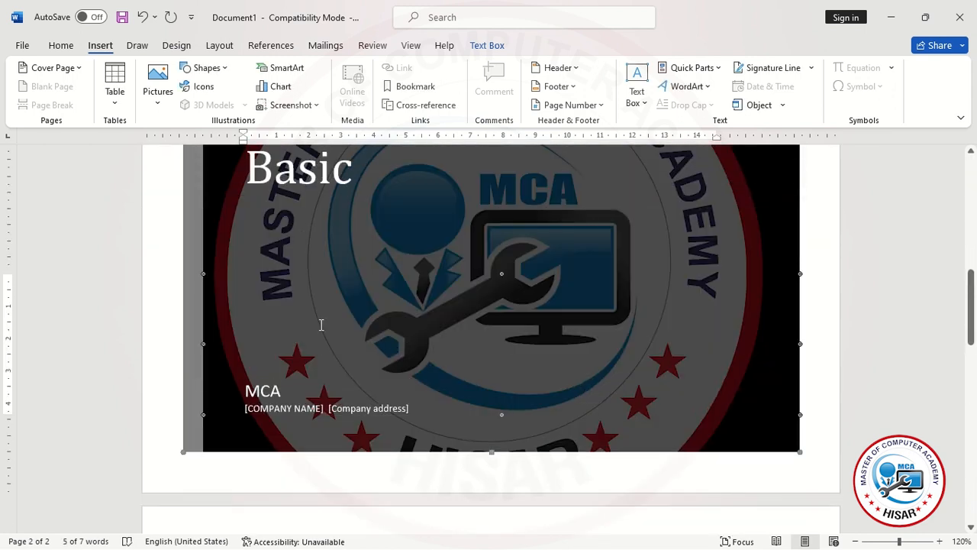
pyautogui.click(373, 408)
pyautogui.press('BackSpace')
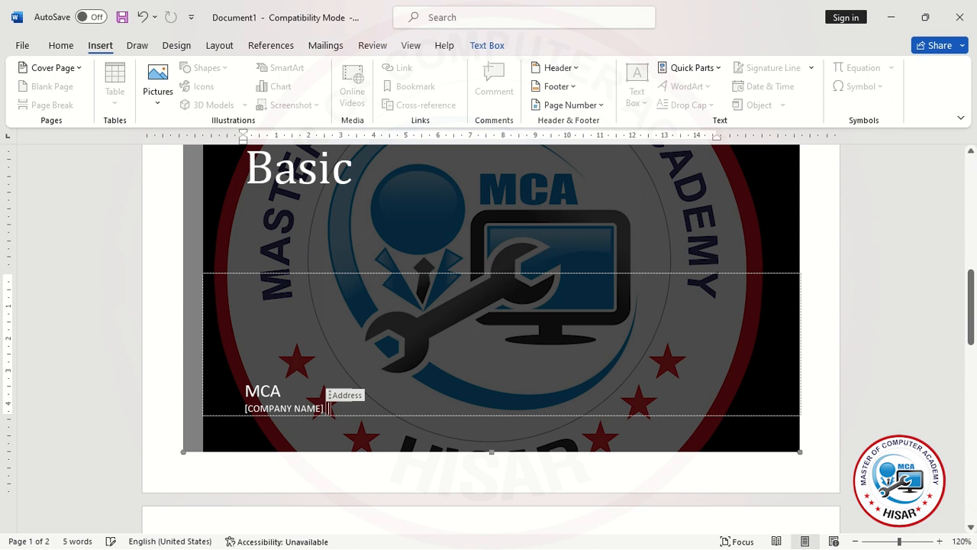
pyautogui.write('!st Floor')
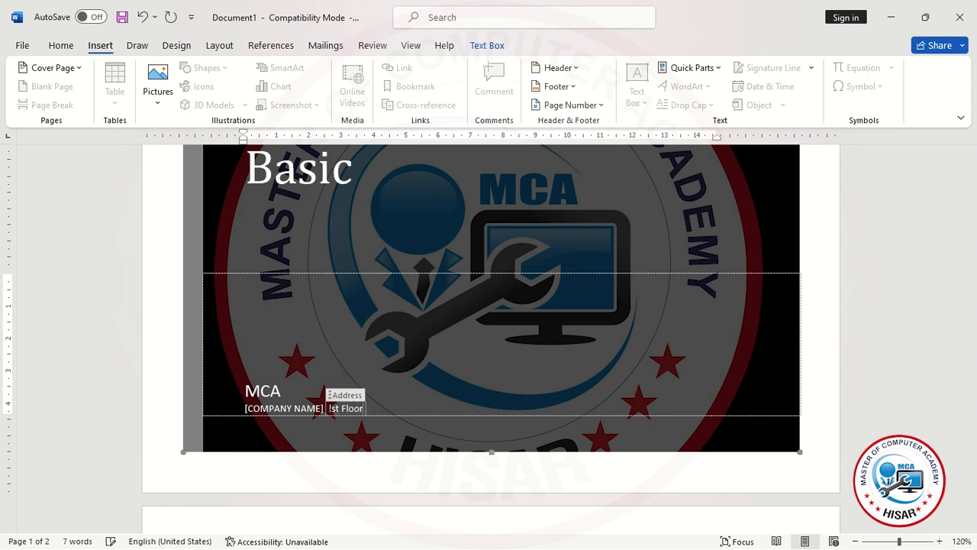
pyautogui.write(', gali no, Rishi N')
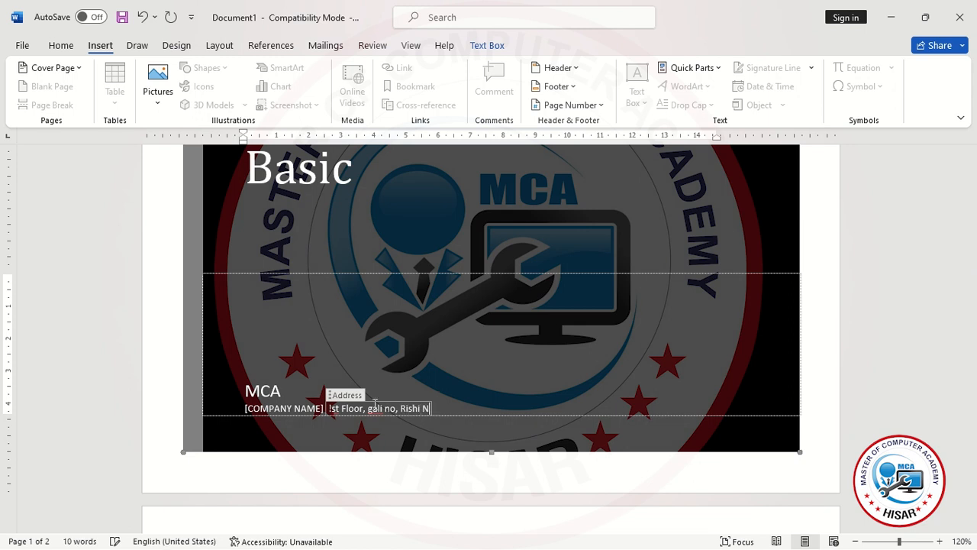
pyautogui.write(' agar, hisar')
# Select the entire document content and delete the ViewMaster cover page with it
pyautogui.keyDown('ctrl'); pyautogui.scroll(-5, 259, 200); pyautogui.keyUp('ctrl')
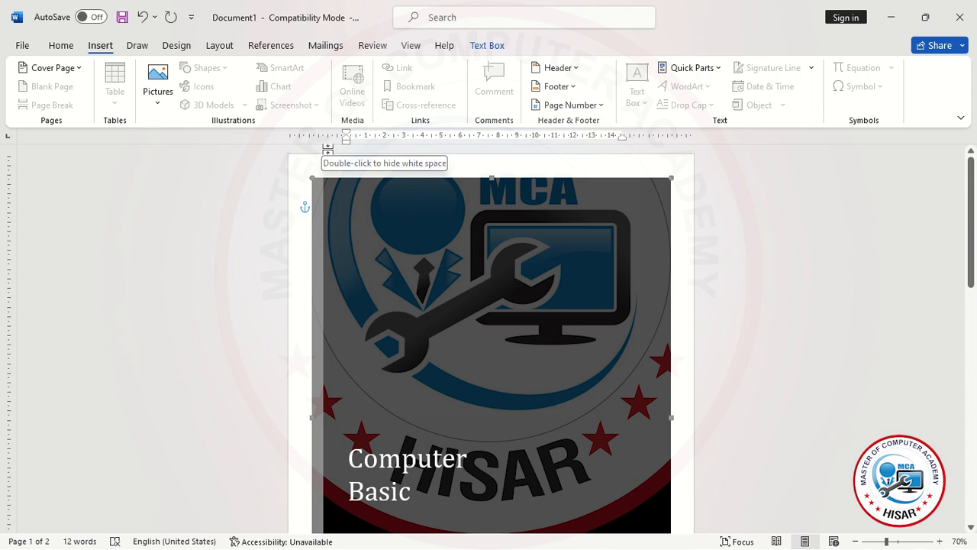
pyautogui.doubleClick(328, 145)
pyautogui.scroll(1, 745, 444)
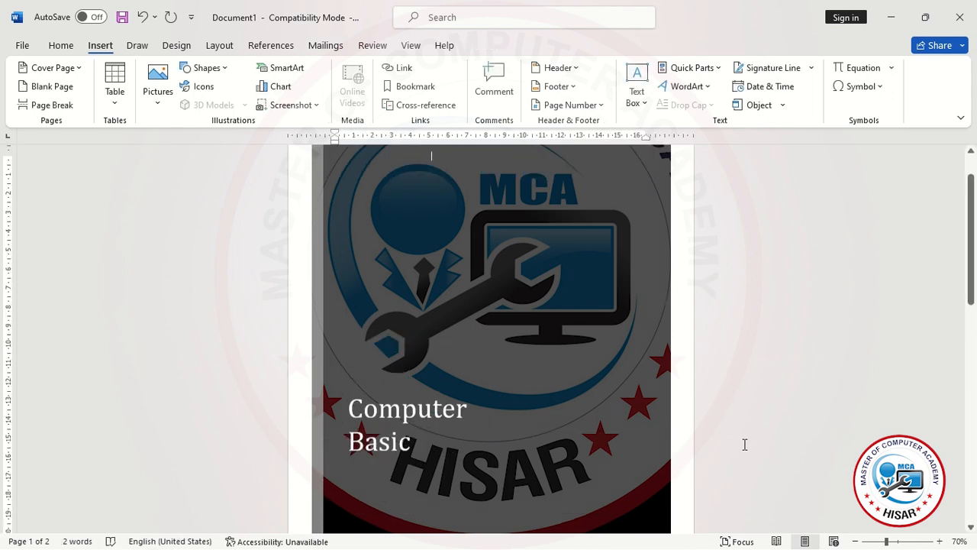
pyautogui.hotkey('ctrl', 'a')
pyautogui.press('Delete')
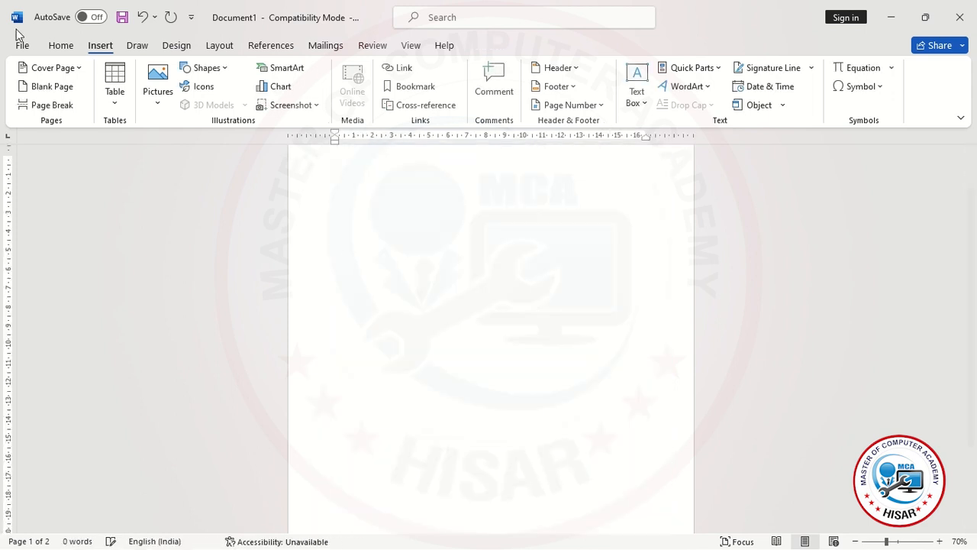
# Insert the built-in Austin cover page into the emptied document
pyautogui.click(47, 67)
pyautogui.click(66, 164)
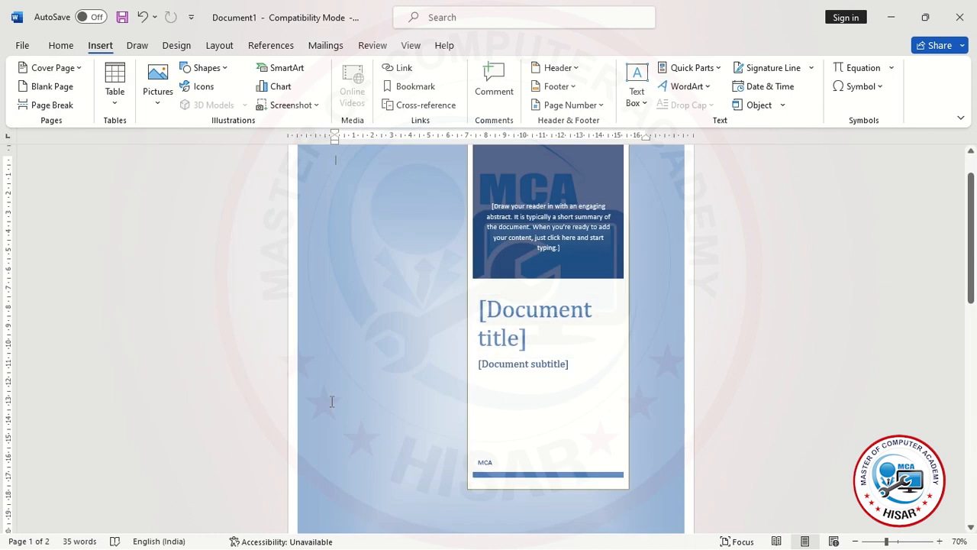
pyautogui.keyDown('ctrl'); pyautogui.scroll(-1, 330, 399); pyautogui.keyUp('ctrl')
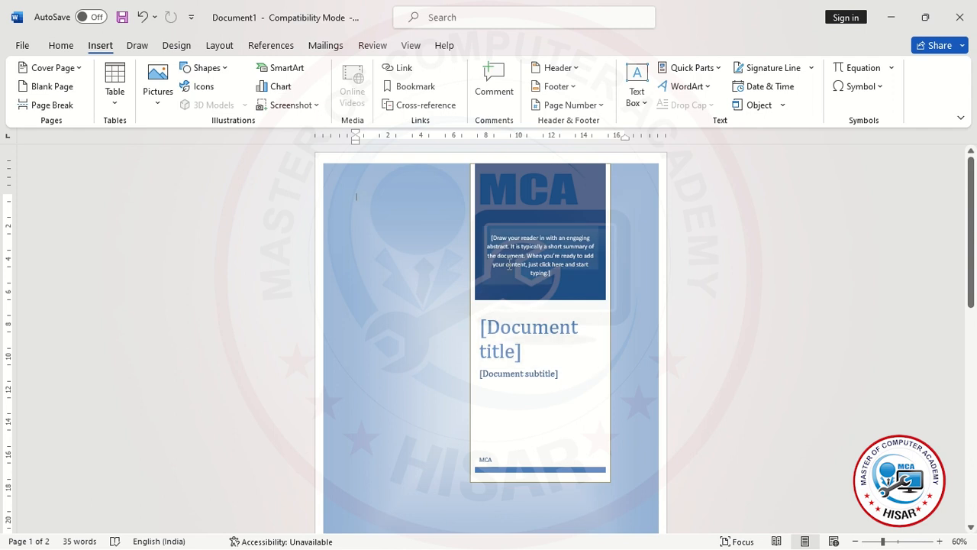
# Select the abstract placeholder and the document title placeholder on the Austin cover page to examine the editable fields
pyautogui.click(499, 236)
pyautogui.click(504, 238)
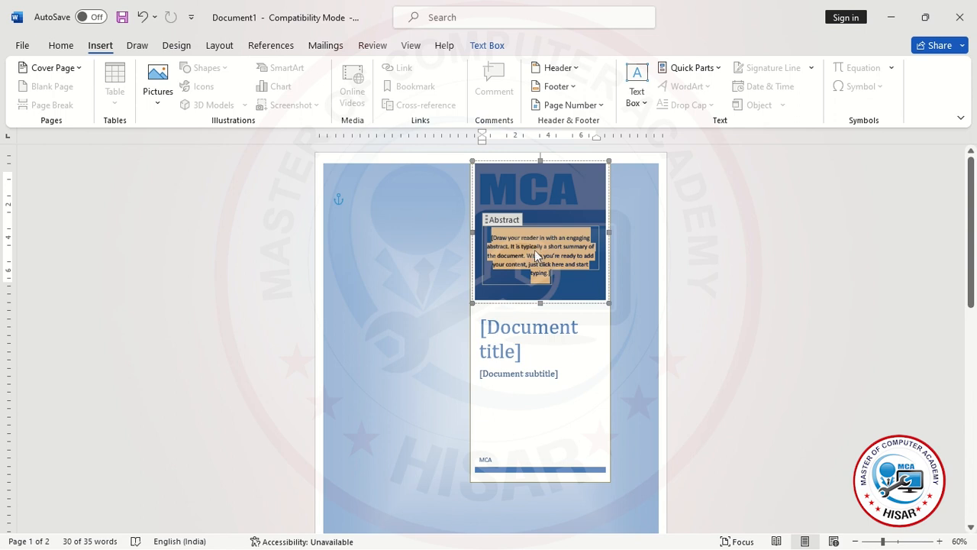
pyautogui.click(534, 328)
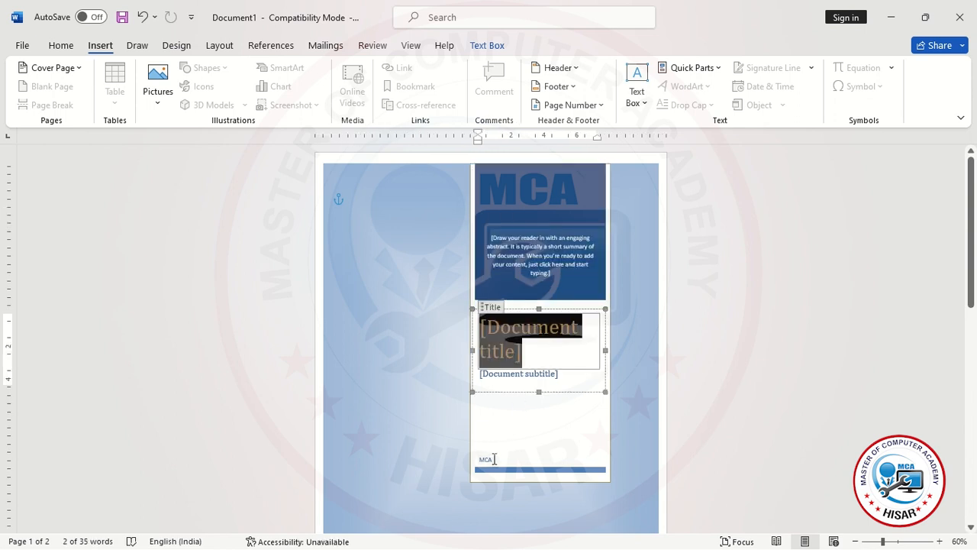
# Select the entire document content and delete it together with the Austin cover page
pyautogui.scroll(-3, 494, 456)
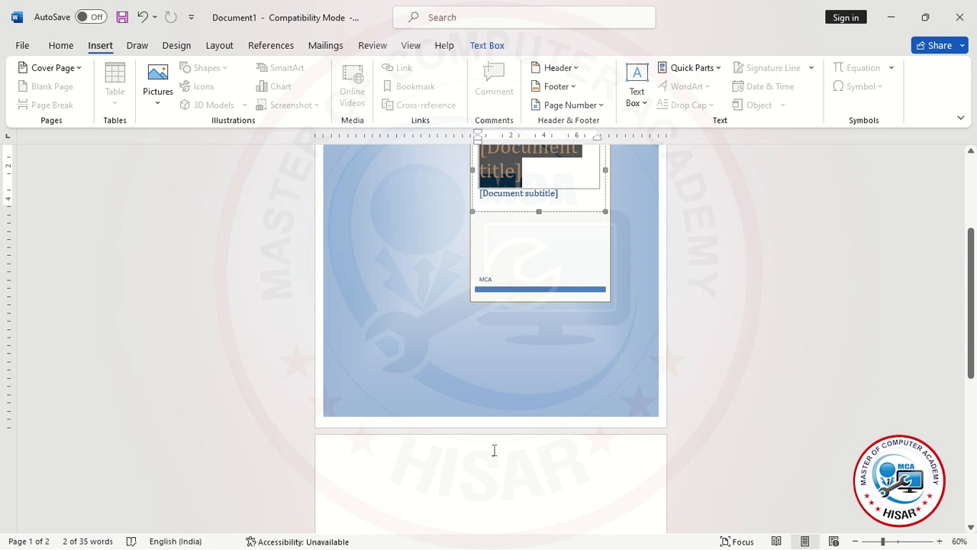
pyautogui.scroll(-5, 493, 453)
pyautogui.click(470, 385)
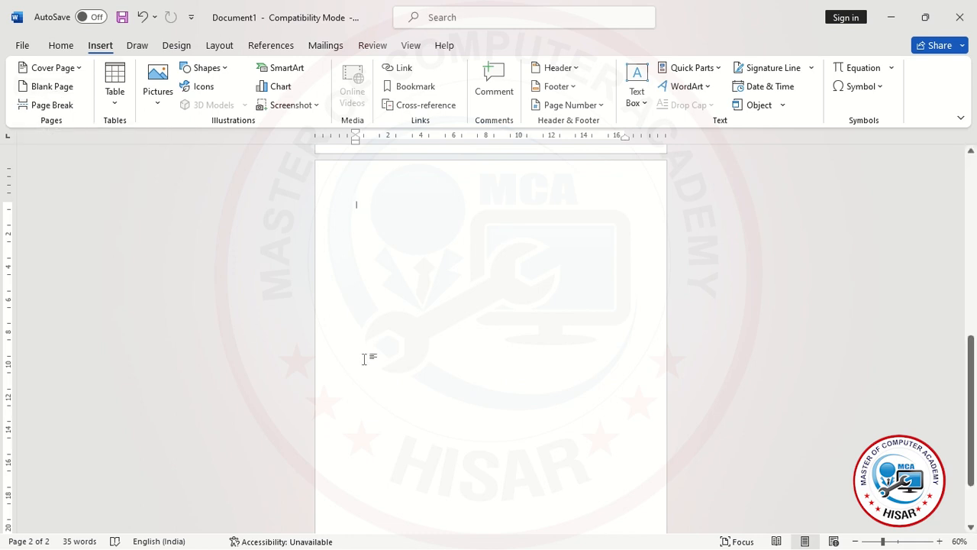
pyautogui.hotkey('ctrl', 'a')
pyautogui.press('Delete')
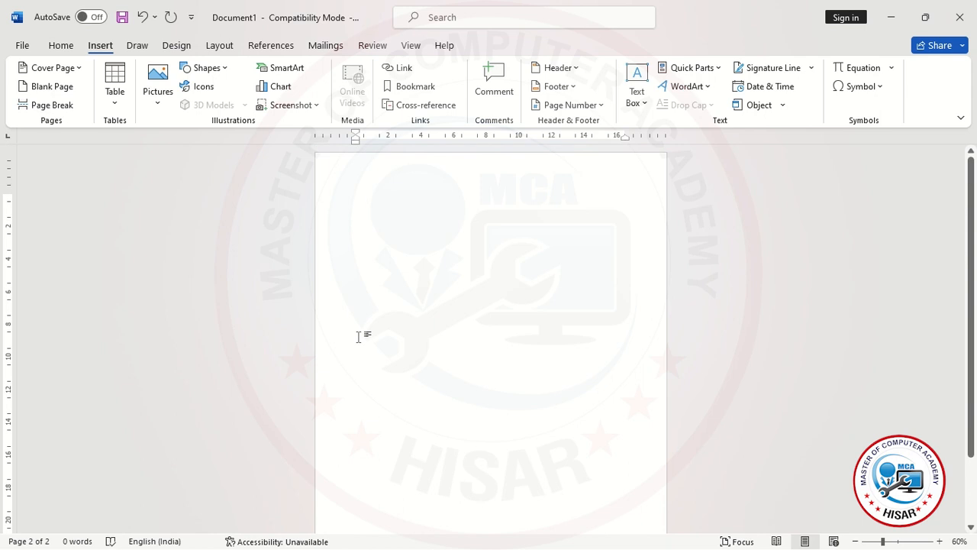
# Generate sample paragraphs in the empty document with the formula =rand(20)
pyautogui.write('=rand')
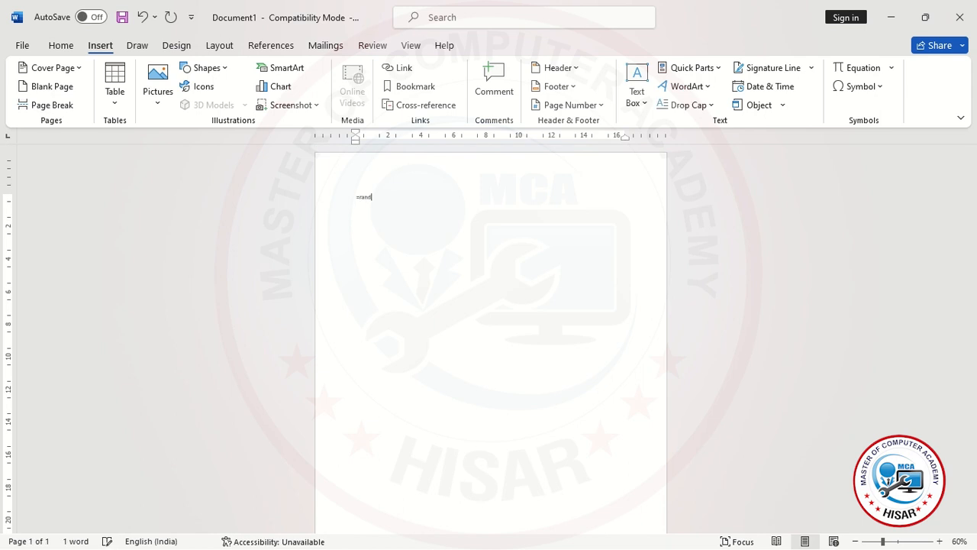
pyautogui.write('(')
pyautogui.press('BackSpace')
pyautogui.press('BackSpace')
pyautogui.write('(20)')
pyautogui.press('Return')
pyautogui.keyDown('ctrl'); pyautogui.scroll(4, 356, 334); pyautogui.keyUp('ctrl')
pyautogui.keyDown('ctrl'); pyautogui.scroll(1, 355, 334); pyautogui.keyUp('ctrl')
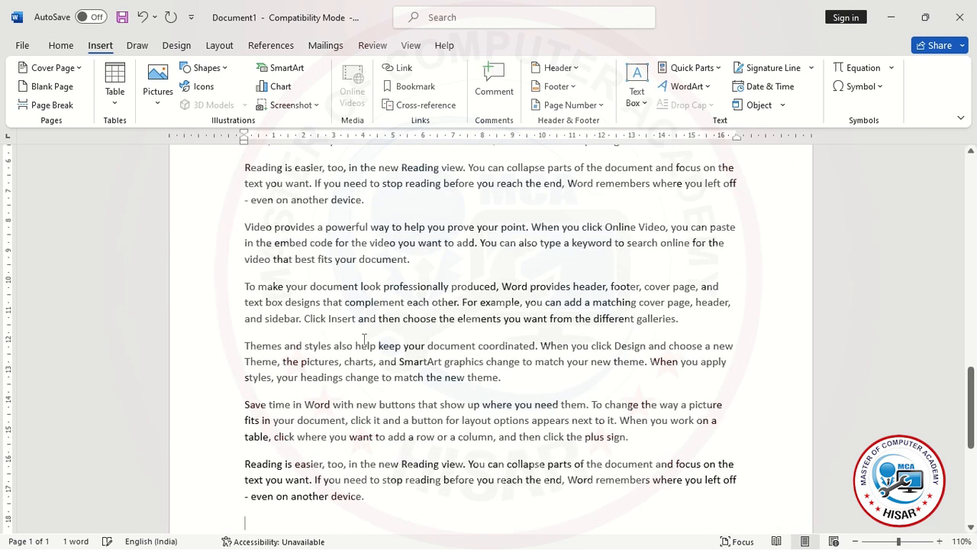
pyautogui.keyDown('ctrl'); pyautogui.scroll(3, 419, 401); pyautogui.keyUp('ctrl')
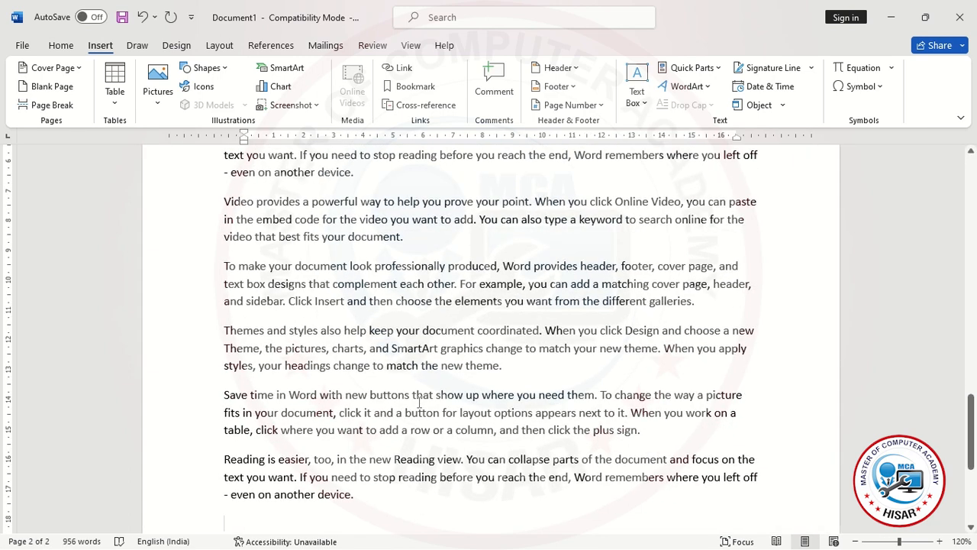
# Insert a blank page after the "Video provides a powerful way" paragraph that ends the first page
pyautogui.scroll(-6, 418, 402)
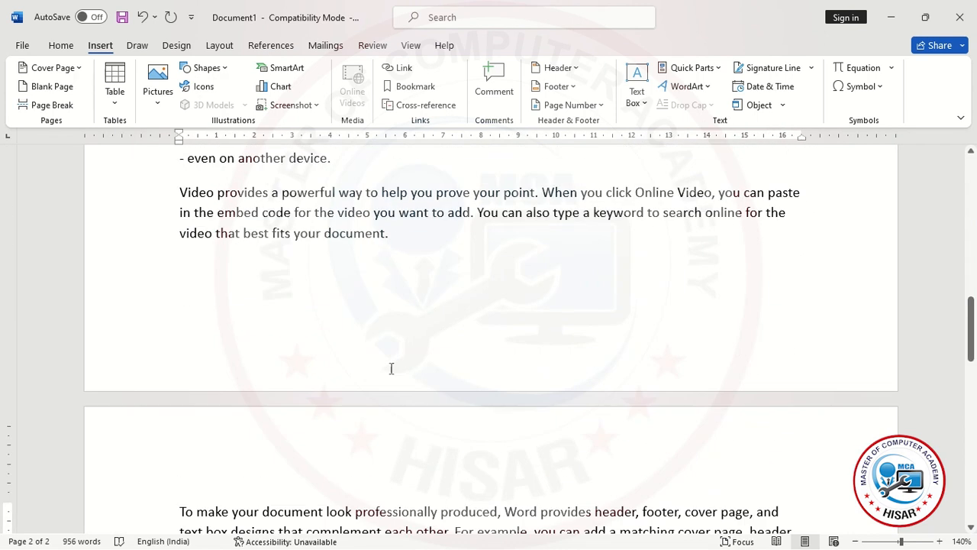
pyautogui.click(401, 246)
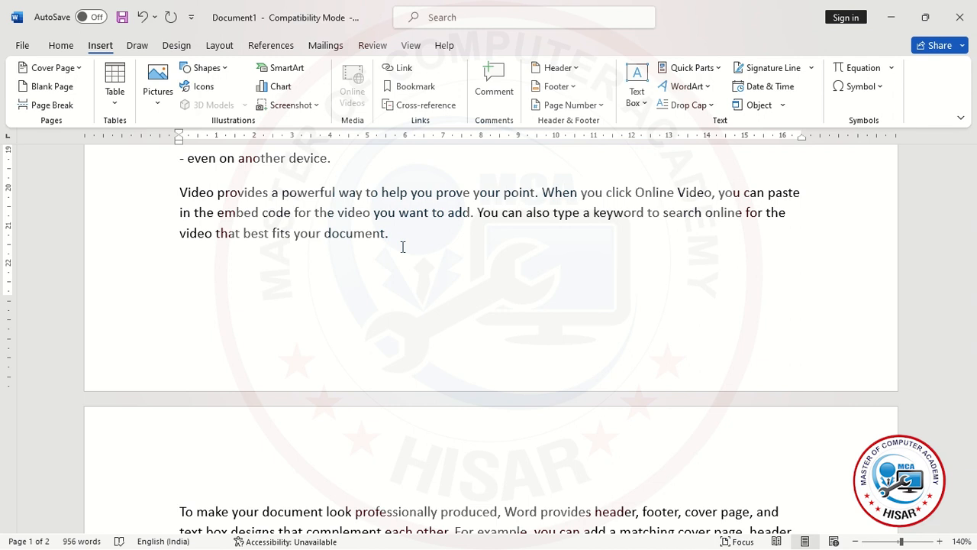
pyautogui.click(23, 89)
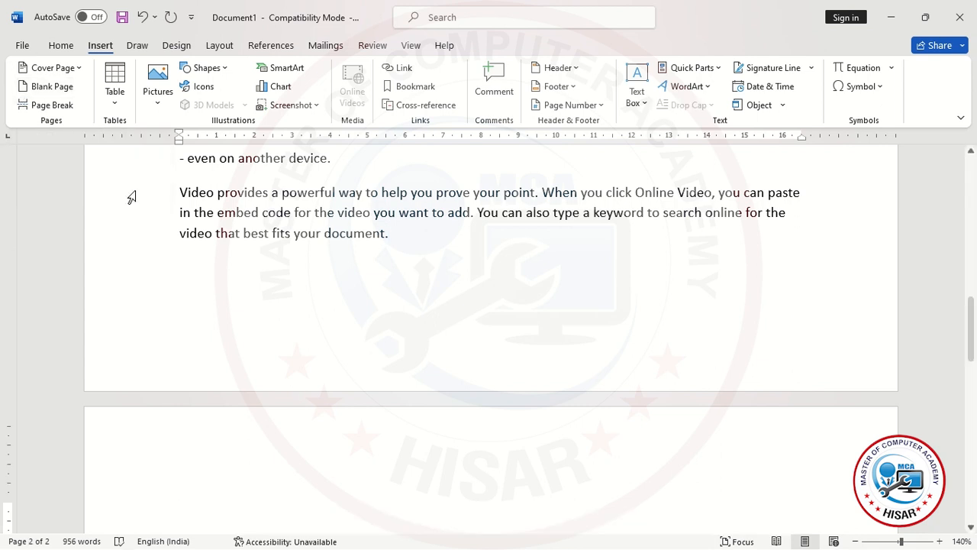
pyautogui.keyDown('ctrl'); pyautogui.scroll(-1, 283, 289); pyautogui.keyUp('ctrl')
pyautogui.scroll(-3, 283, 289)
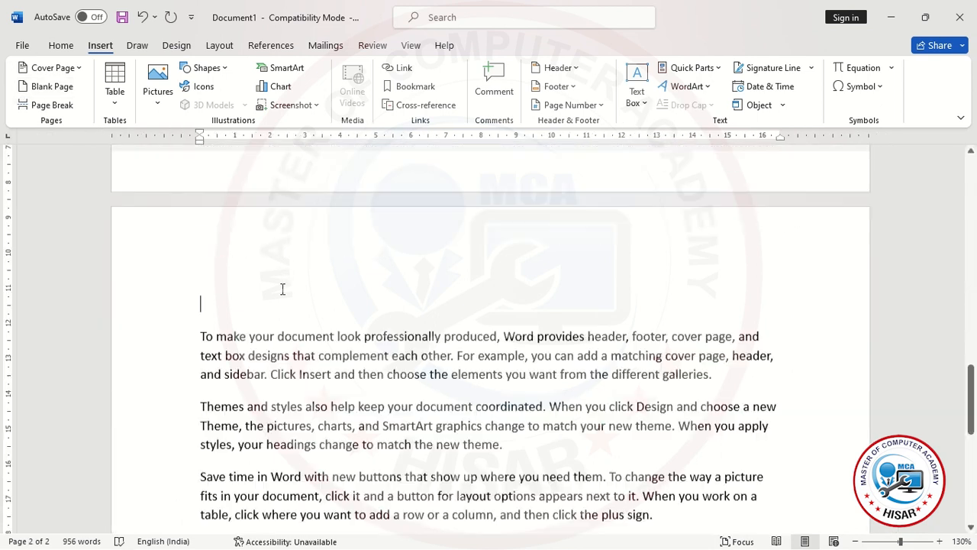
pyautogui.scroll(1, 282, 289)
pyautogui.scroll(3, 282, 288)
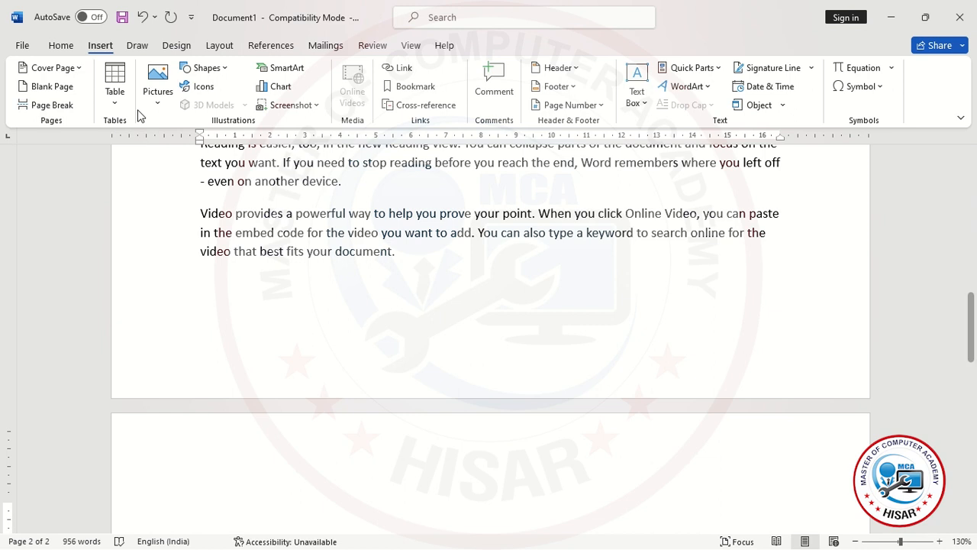
pyautogui.click(70, 90)
pyautogui.scroll(-2, 305, 406)
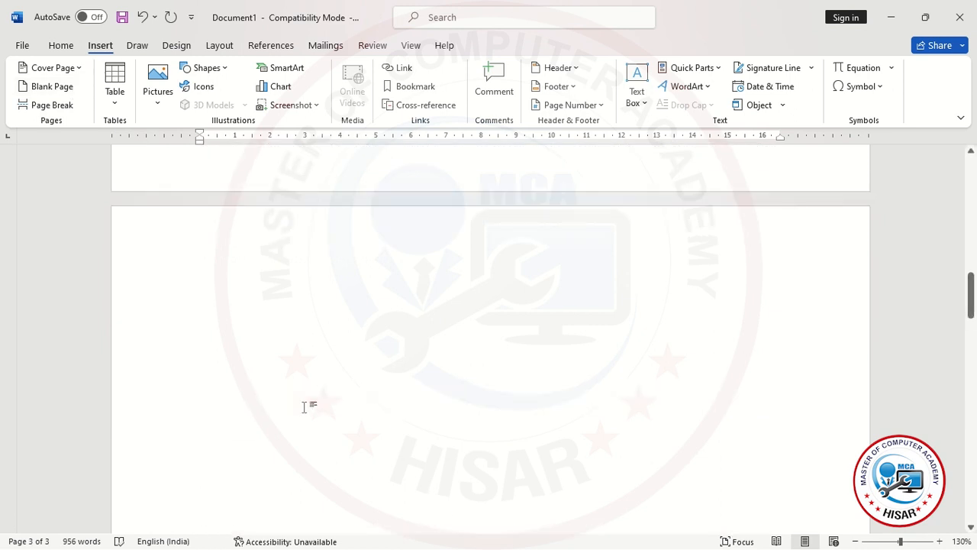
pyautogui.scroll(3, 306, 405)
# Insert a blank page after the first "Themes and styles" paragraph on the third page
pyautogui.keyDown('ctrl'); pyautogui.scroll(-3, 305, 406); pyautogui.keyUp('ctrl')
pyautogui.scroll(-15, 313, 367)
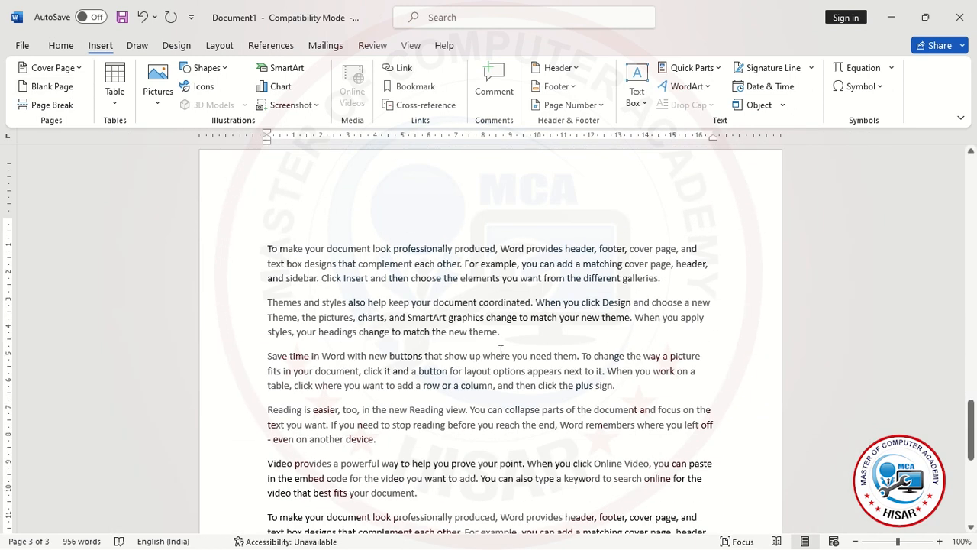
pyautogui.click(44, 86)
pyautogui.keyDown('ctrl'); pyautogui.scroll(-3, 421, 329); pyautogui.keyUp('ctrl')
pyautogui.scroll(-3, 420, 329)
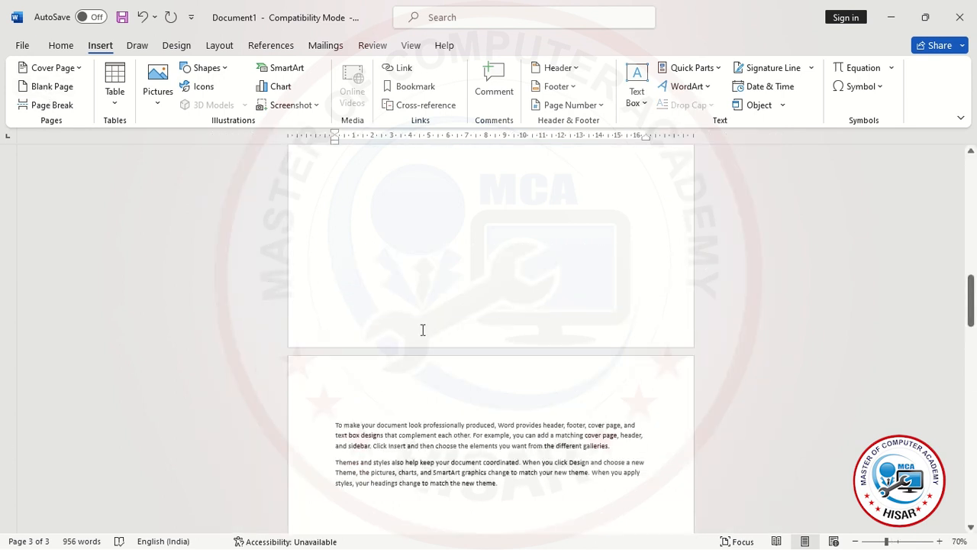
pyautogui.scroll(-8, 509, 331)
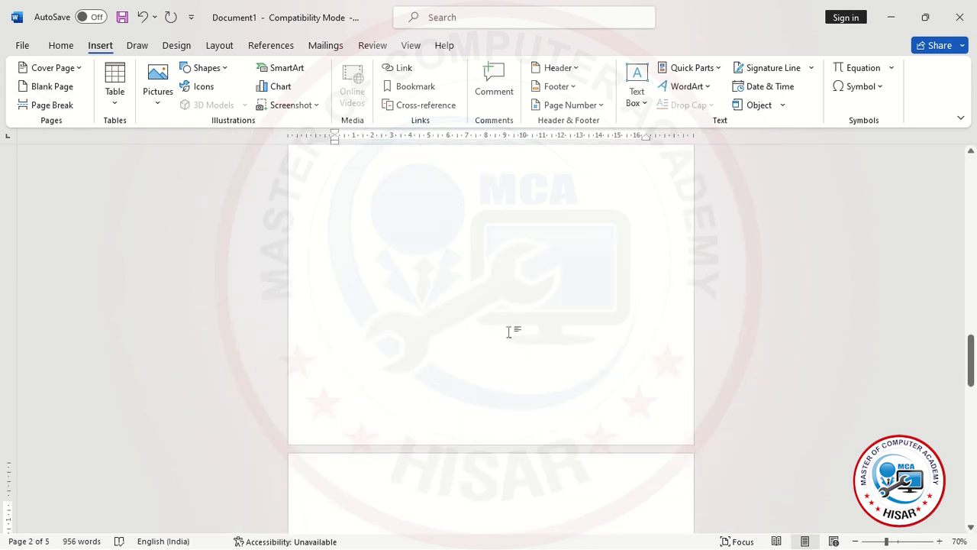
pyautogui.scroll(-6, 509, 332)
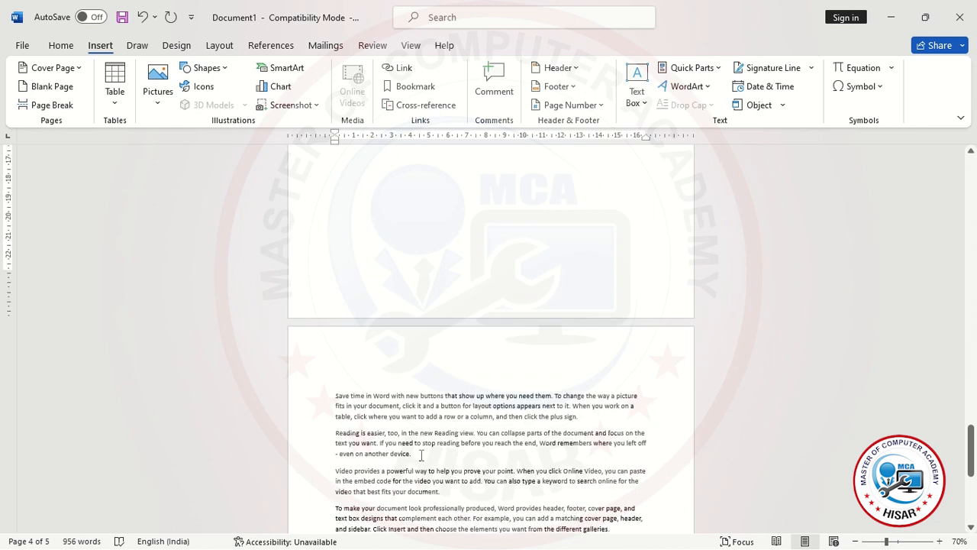
# Insert a blank page between the "Reading is easier" and "Video provides" paragraphs on the last page, and review the page flow
pyautogui.keyDown('ctrl'); pyautogui.scroll(4, 416, 454); pyautogui.keyUp('ctrl')
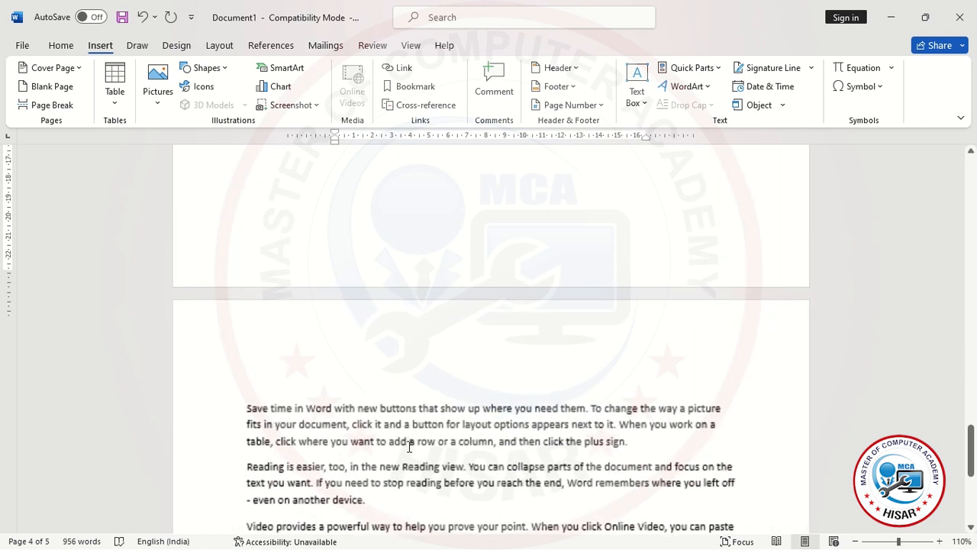
pyautogui.keyDown('ctrl'); pyautogui.scroll(1, 357, 282); pyautogui.keyUp('ctrl')
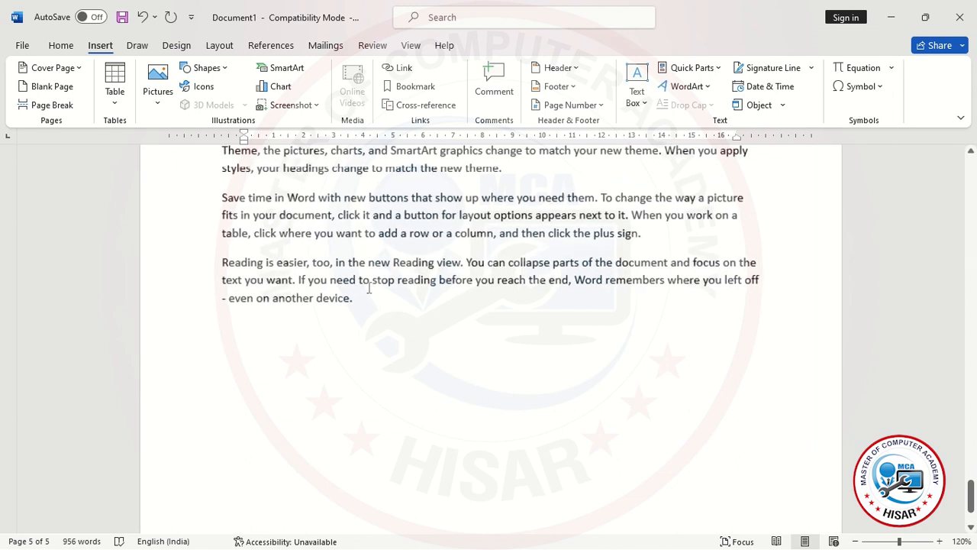
pyautogui.scroll(4, 369, 287)
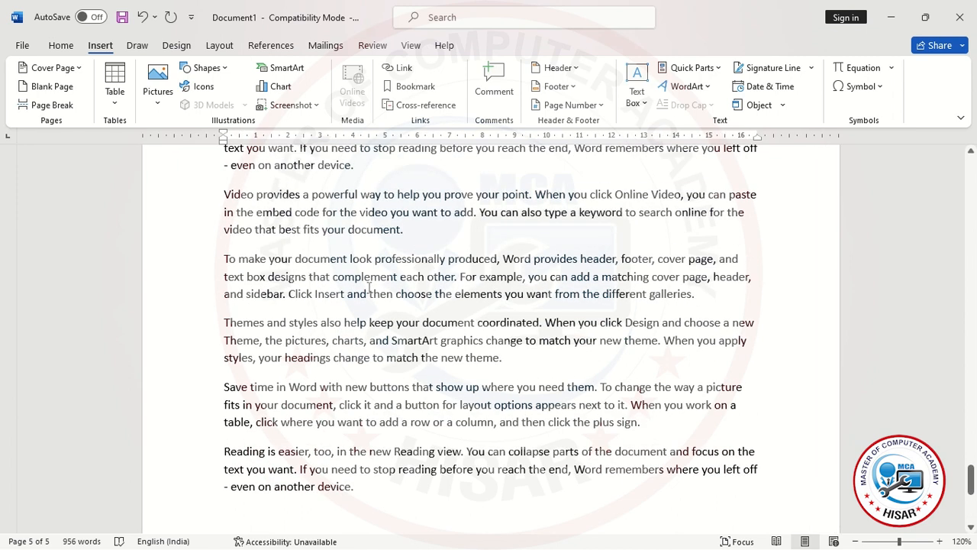
pyautogui.click(359, 164)
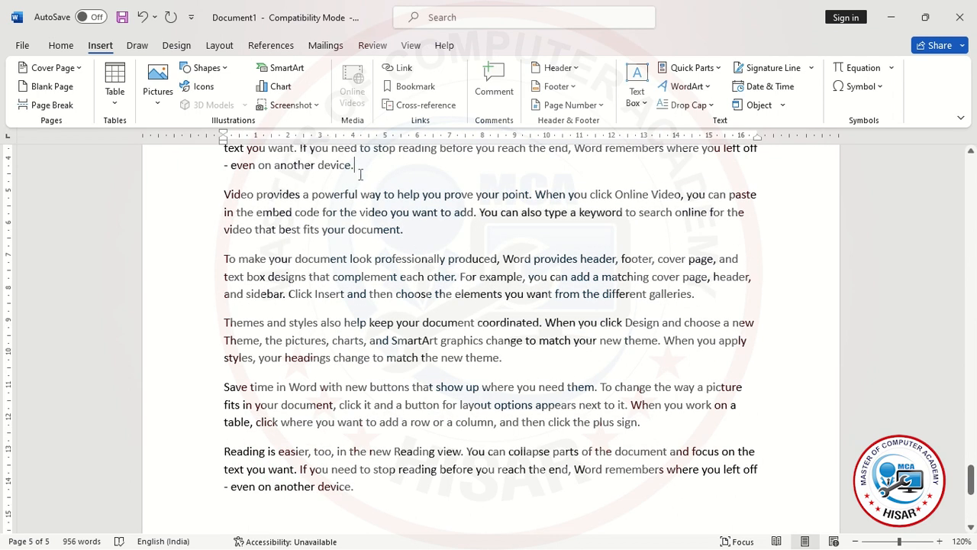
pyautogui.click(52, 86)
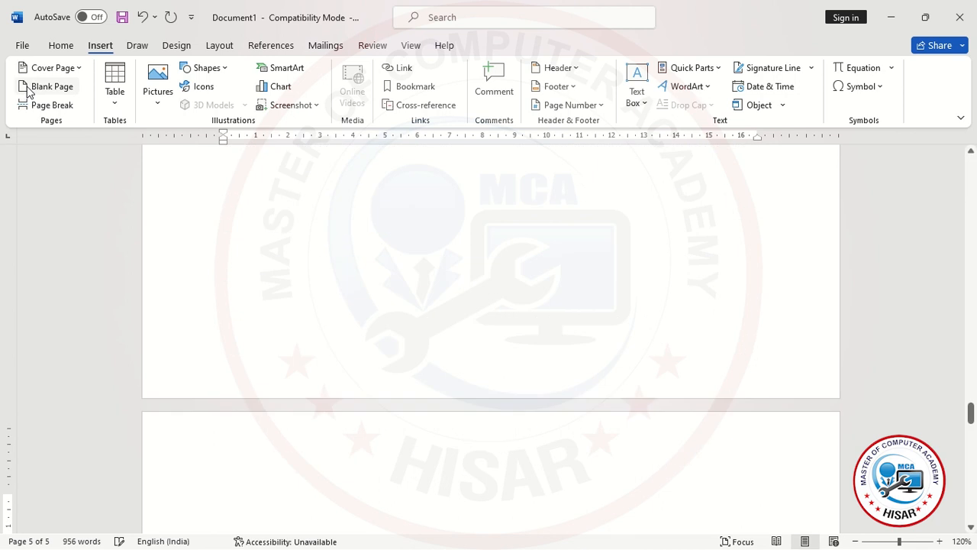
pyautogui.keyDown('ctrl'); pyautogui.scroll(-4, 344, 262); pyautogui.keyUp('ctrl')
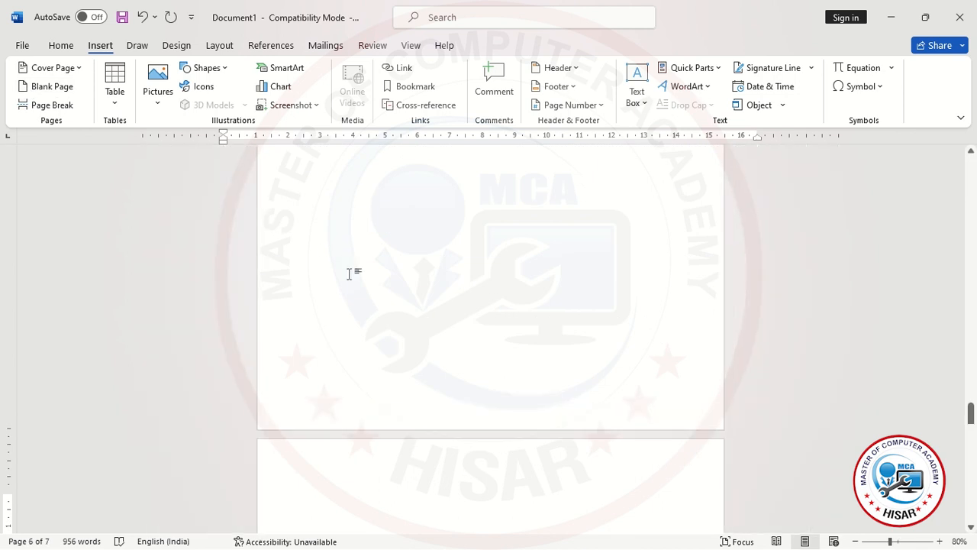
pyautogui.scroll(-2, 349, 275)
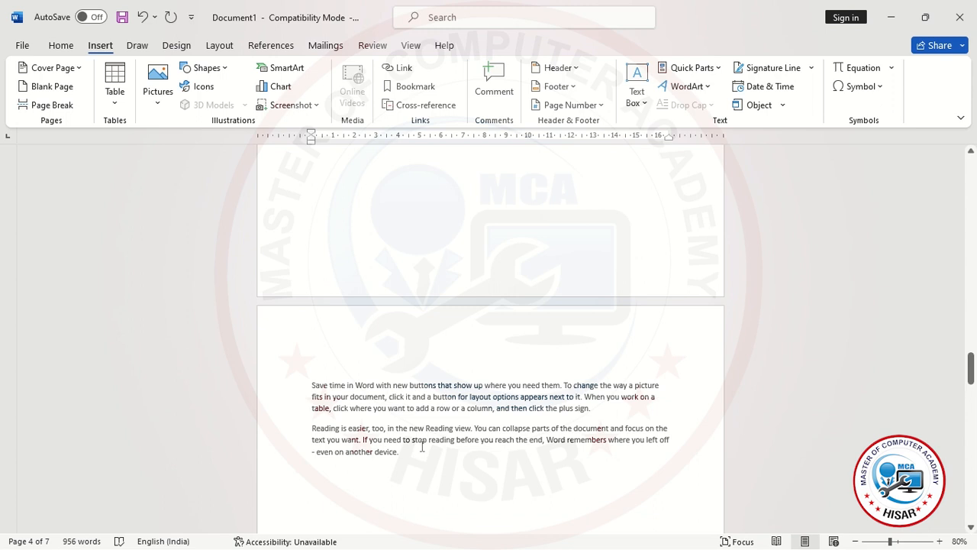
pyautogui.scroll(-10, 421, 447)
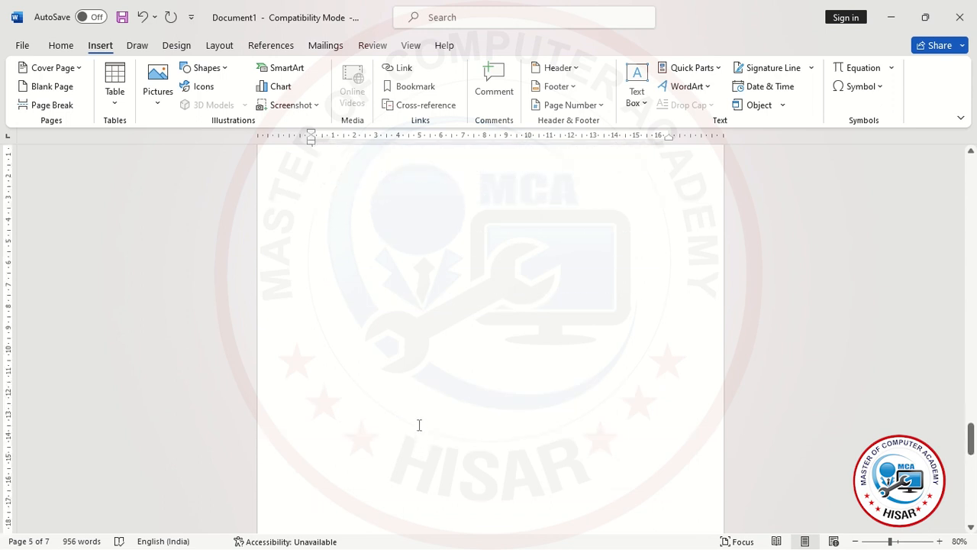
pyautogui.scroll(-10, 419, 425)
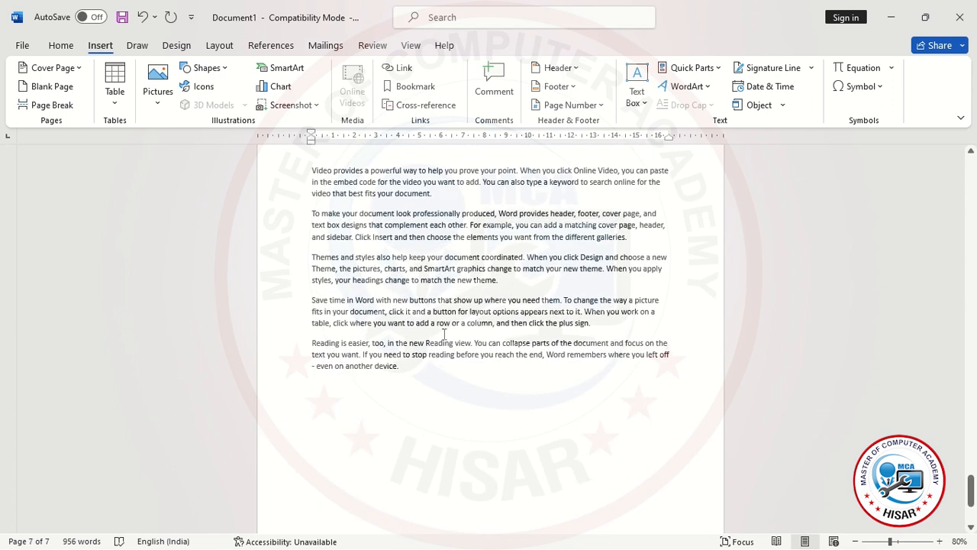
# Examine the end of the last page, selecting the final "Save time in Word" and "Reading is easier" paragraphs below "Themes and styles"
pyautogui.click(510, 280)
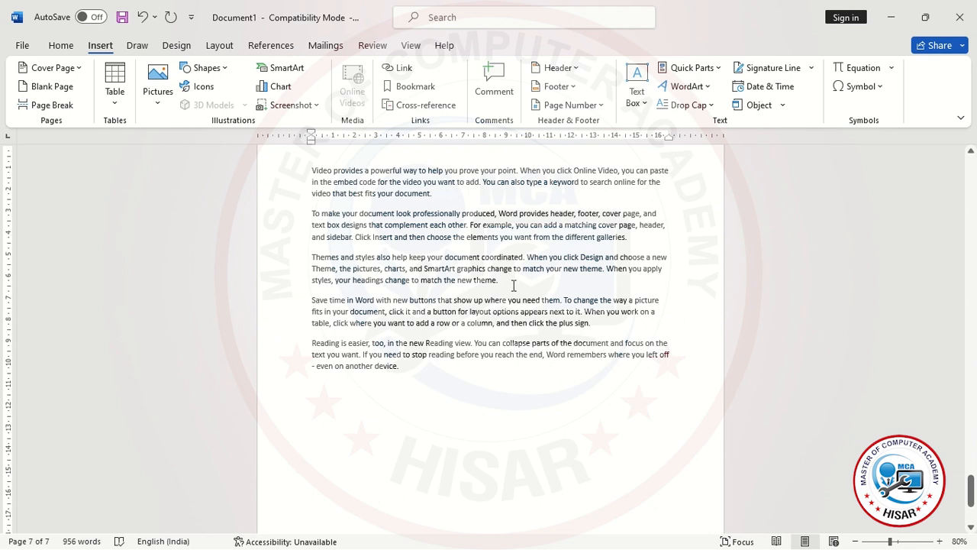
pyautogui.press('super')
pyautogui.press('super')
pyautogui.scroll(2, 514, 285)
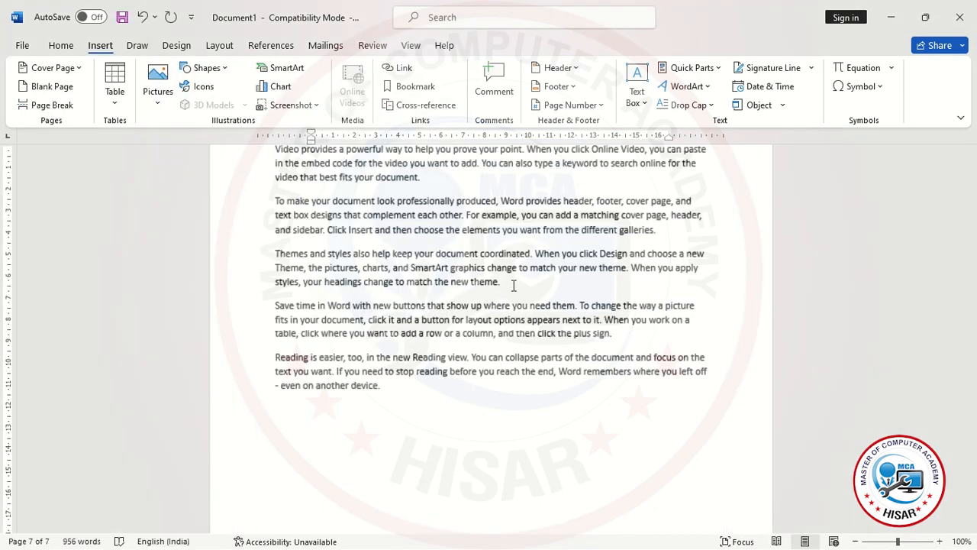
pyautogui.scroll(2, 514, 285)
pyautogui.scroll(1, 514, 294)
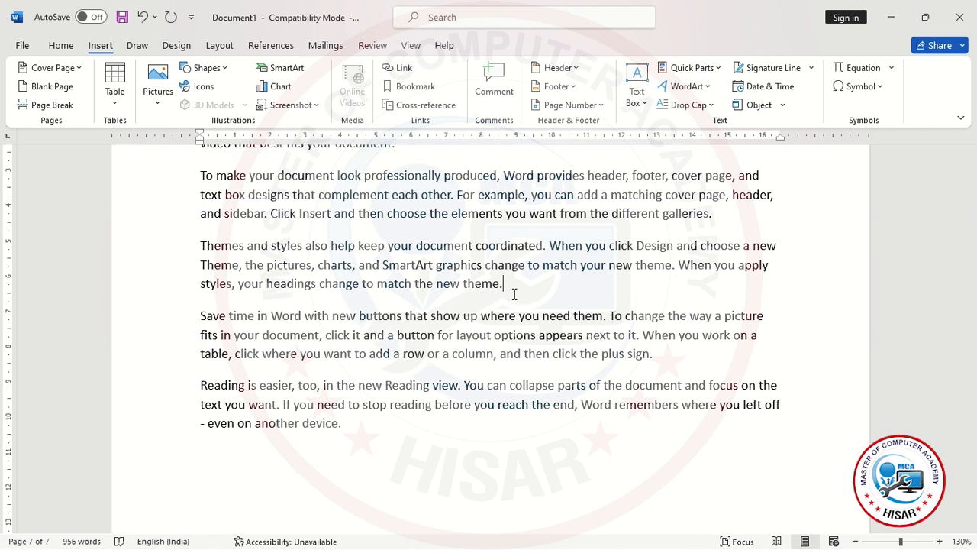
pyautogui.click(514, 294)
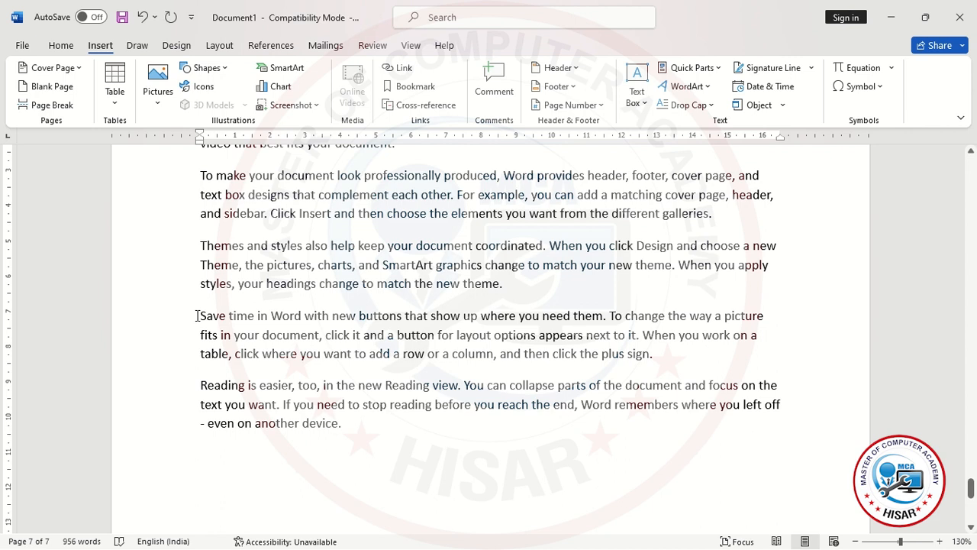
pyautogui.moveTo(197, 315); pyautogui.dragTo(425, 428)
pyautogui.click(315, 315)
# Insert a page break after the "Themes and styles" paragraph on the last page and check where the text splits
pyautogui.click(529, 283)
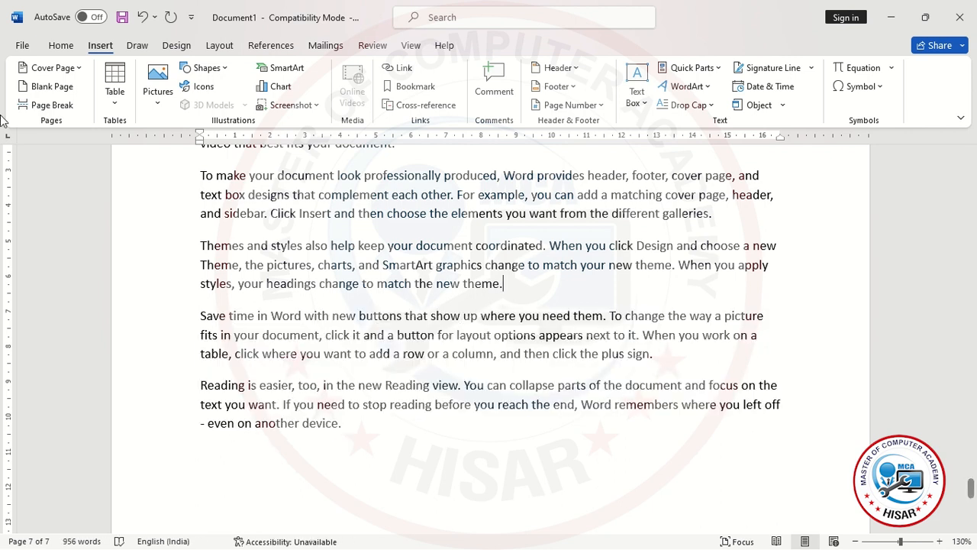
pyautogui.click(41, 107)
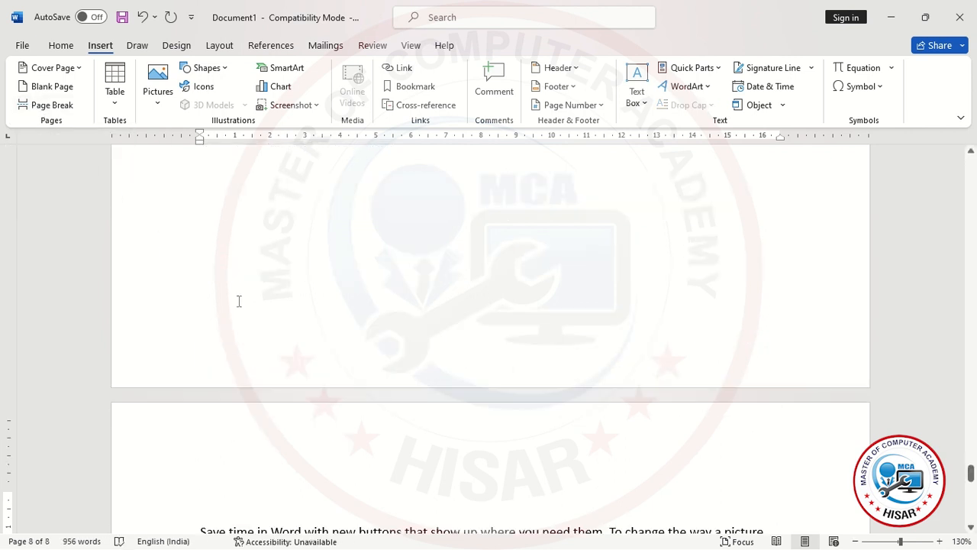
pyautogui.scroll(-2, 239, 301)
pyautogui.scroll(4, 255, 346)
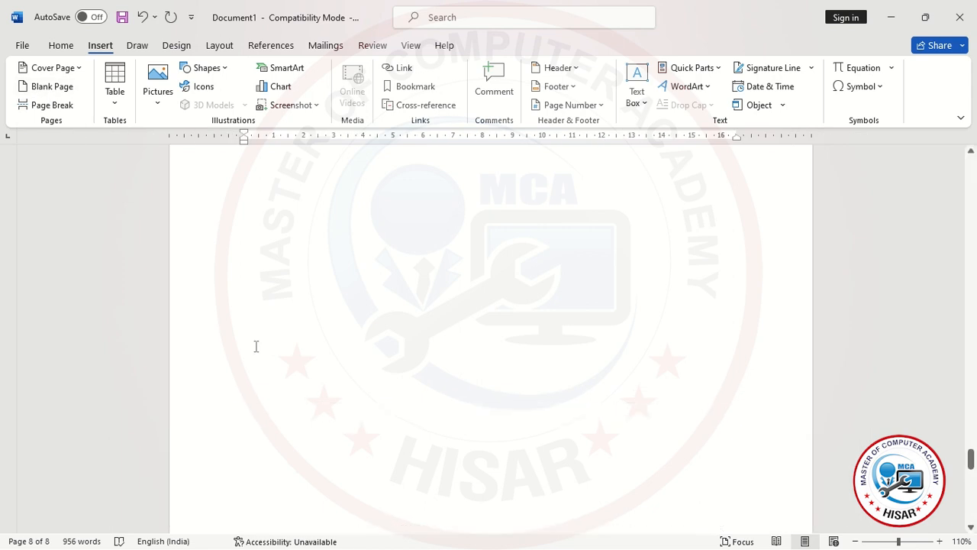
pyautogui.scroll(3, 255, 346)
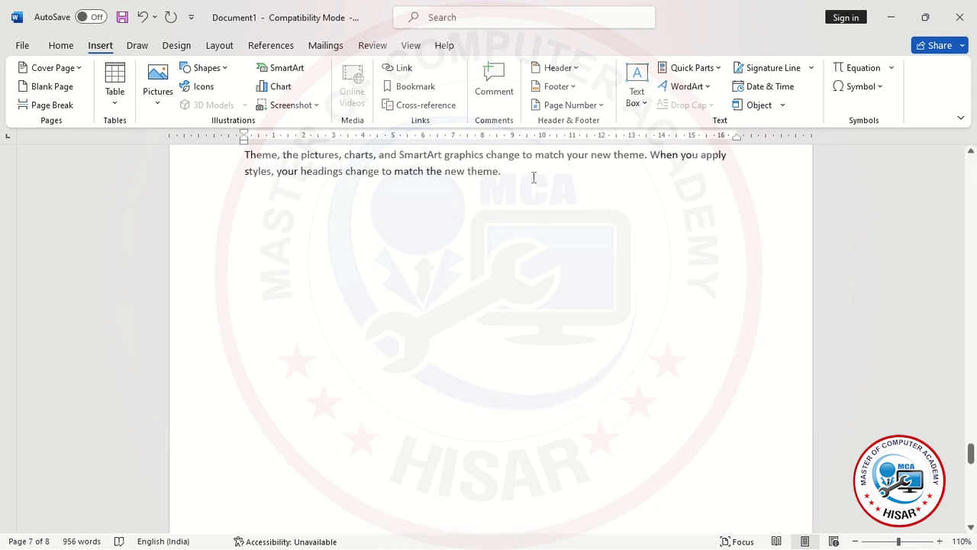
pyautogui.scroll(-1, 533, 177)
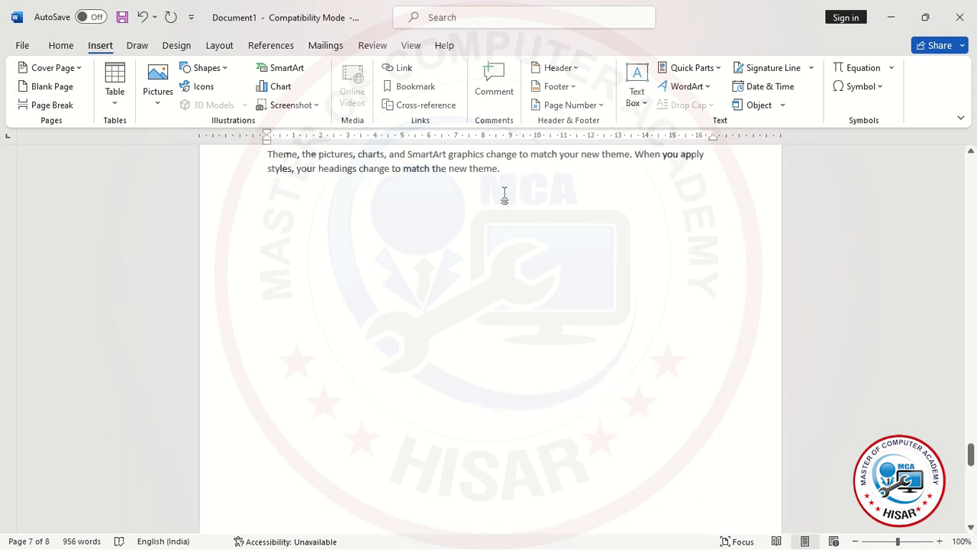
pyautogui.scroll(-5, 504, 196)
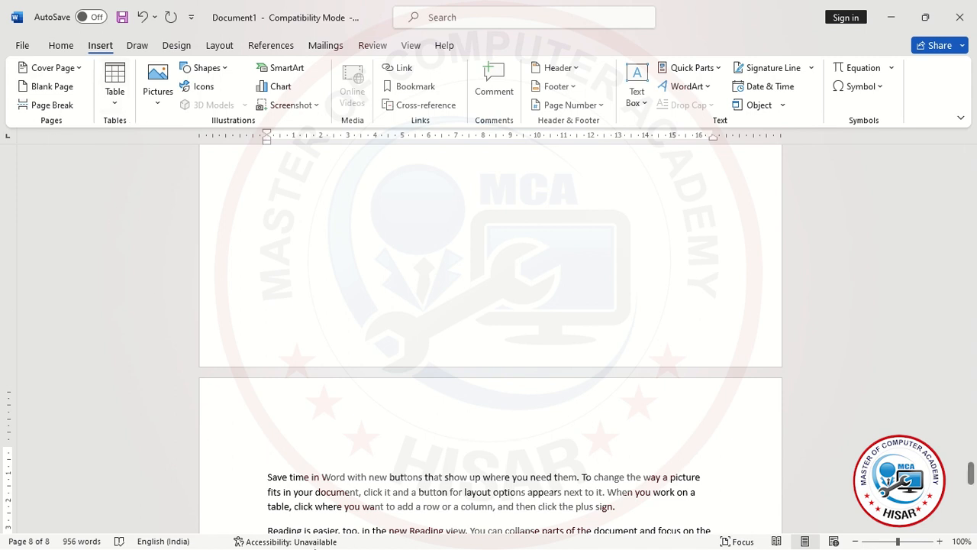
# Delete all of the document's contents to leave a single empty page
pyautogui.hotkey('ctrl', 'a')
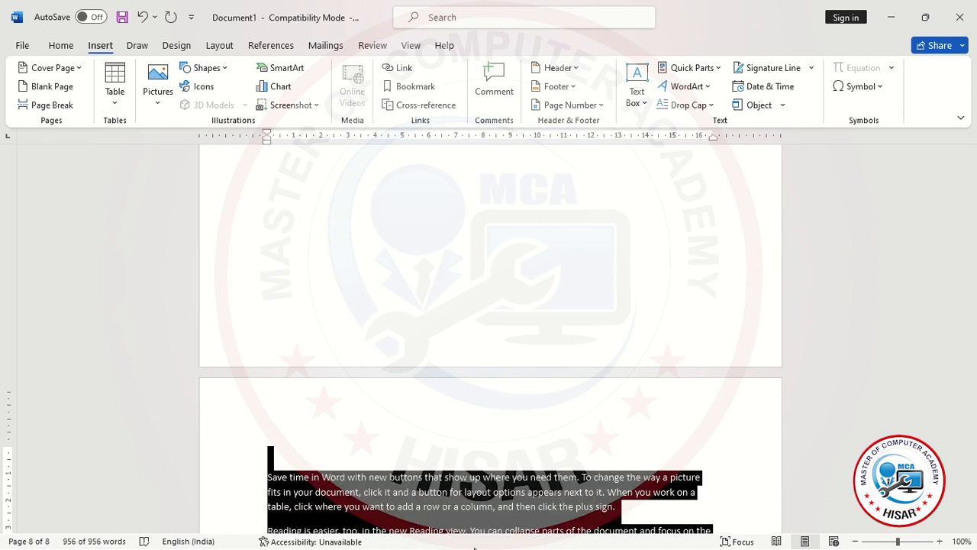
pyautogui.press('Delete')
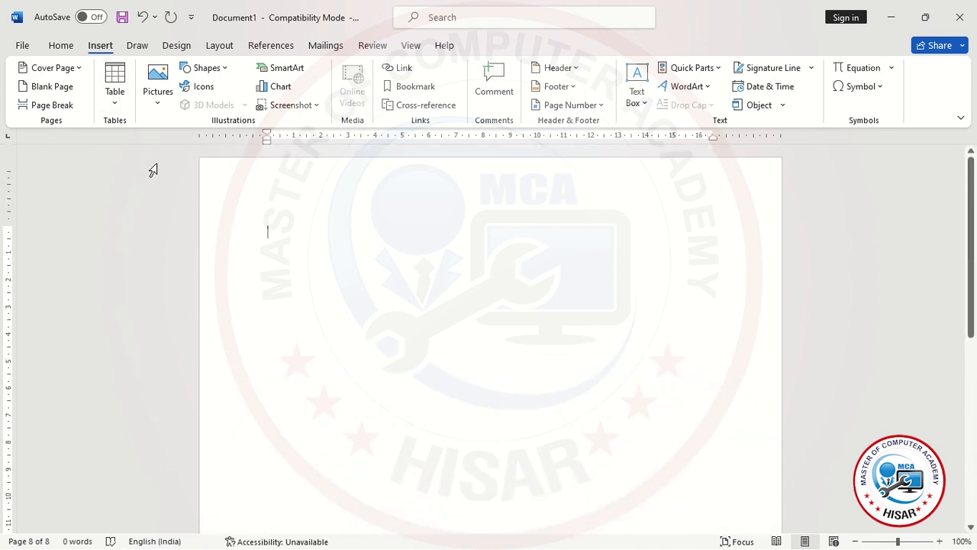
pyautogui.scroll(1, 325, 252)
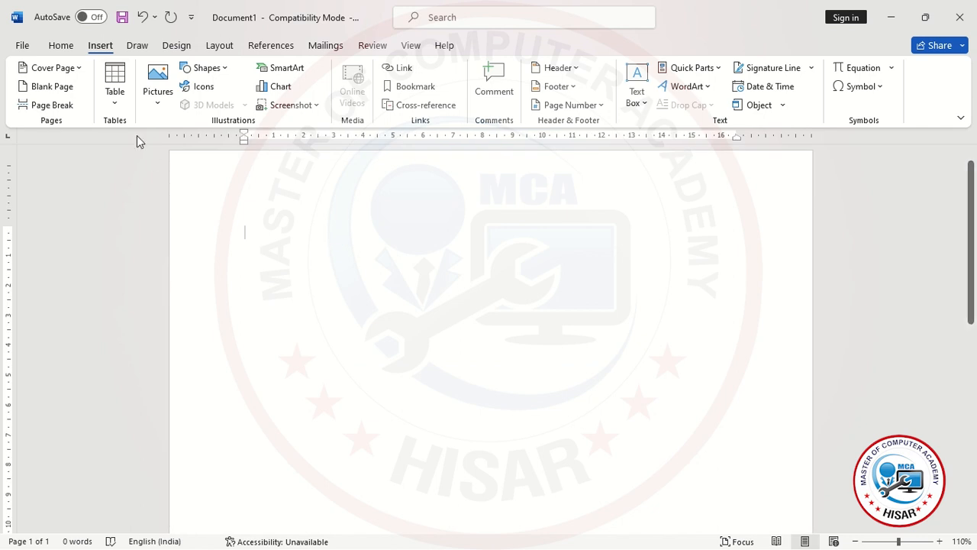
# Insert a table with 4 columns and 5 rows, and look over its layout and design tools
pyautogui.click(114, 96)
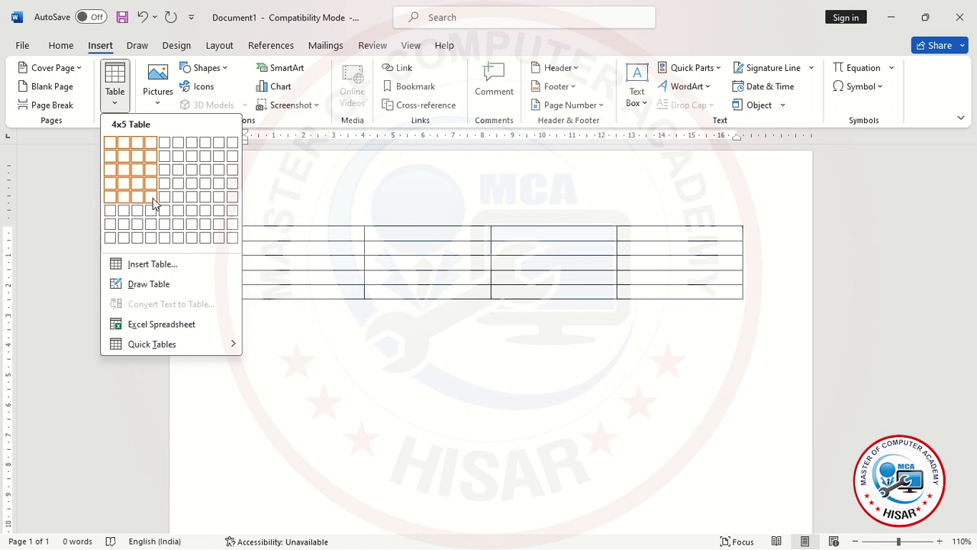
pyautogui.click(154, 201)
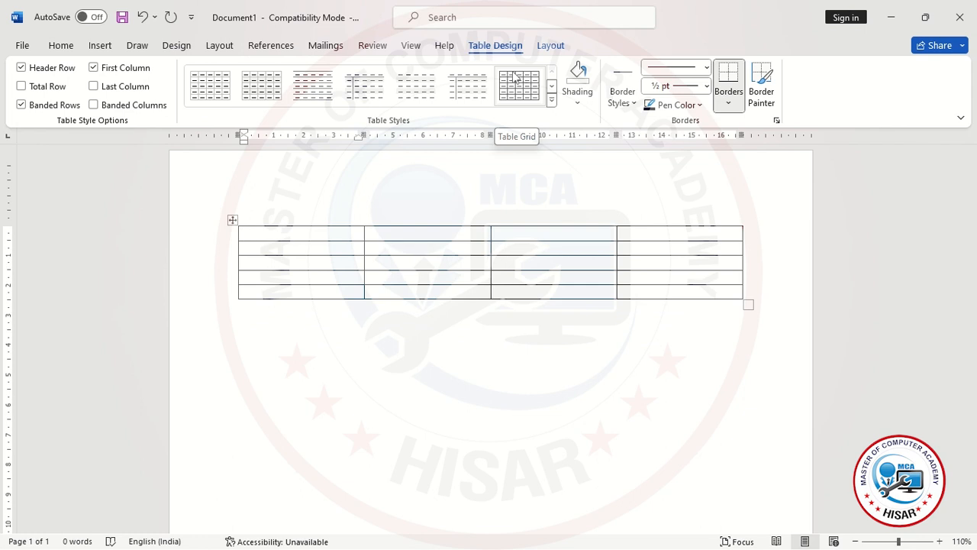
pyautogui.click(551, 45)
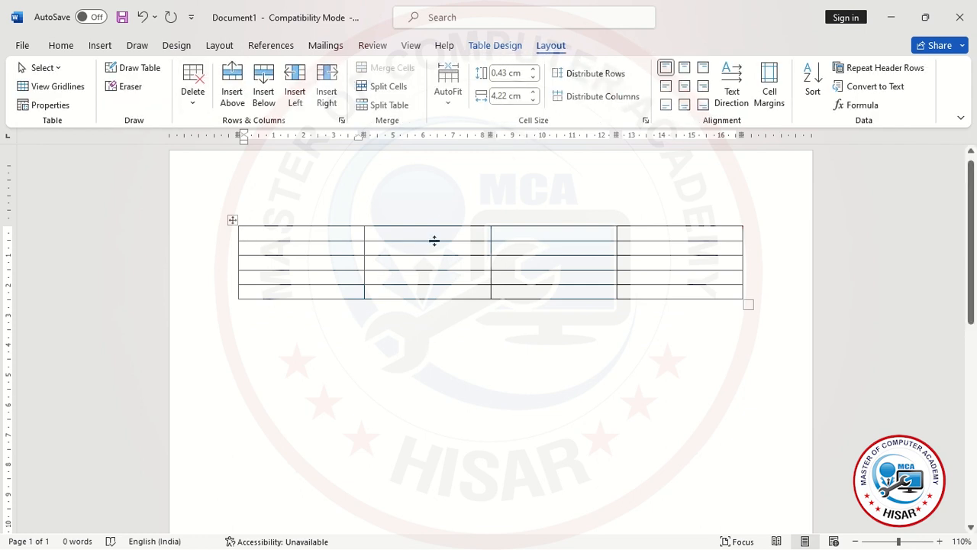
pyautogui.click(495, 46)
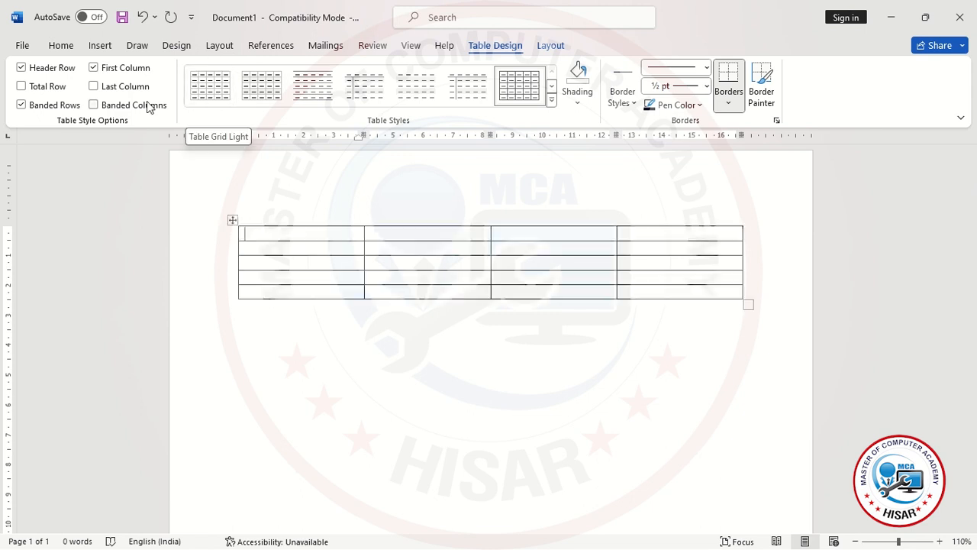
pyautogui.click(232, 220)
pyautogui.click(351, 240)
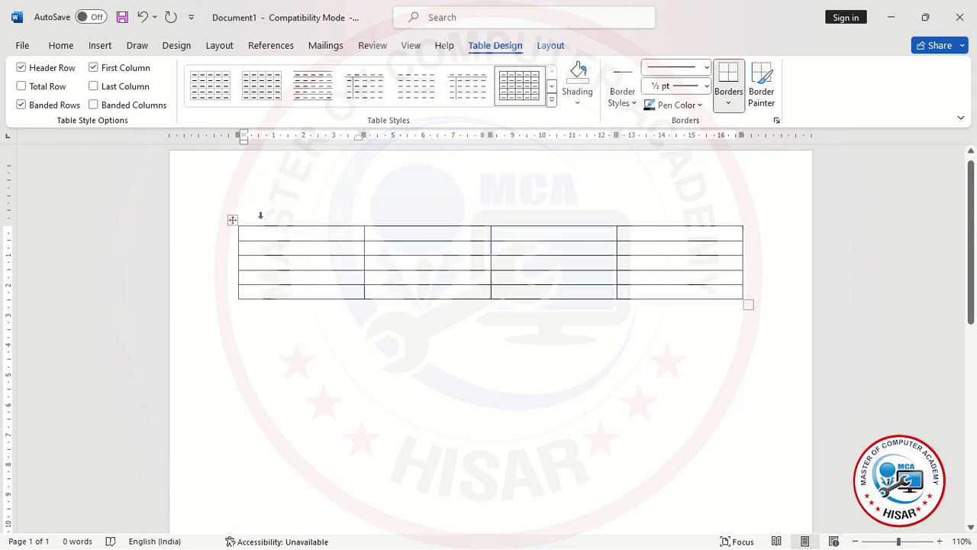
# Set the font size of the entire table to 22
pyautogui.click(232, 219)
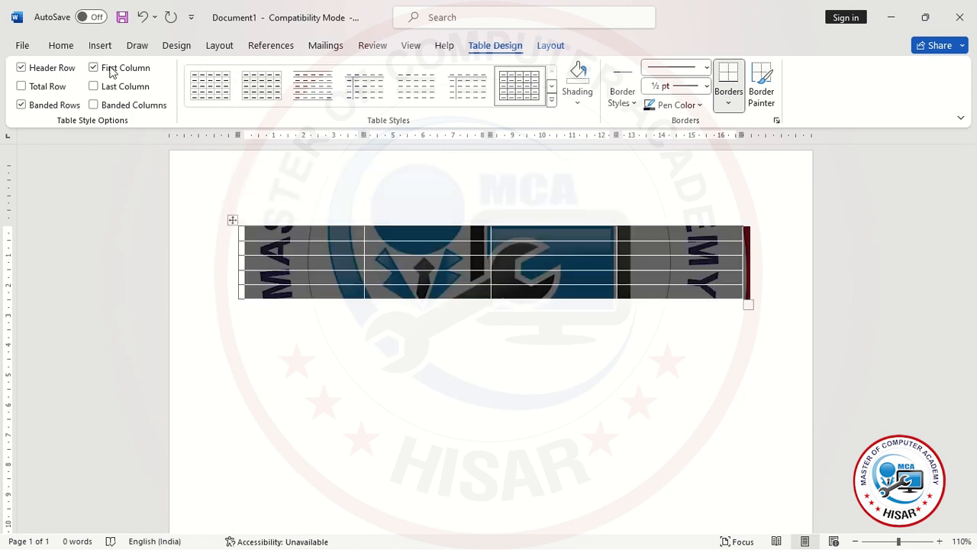
pyautogui.click(87, 50)
pyautogui.click(70, 50)
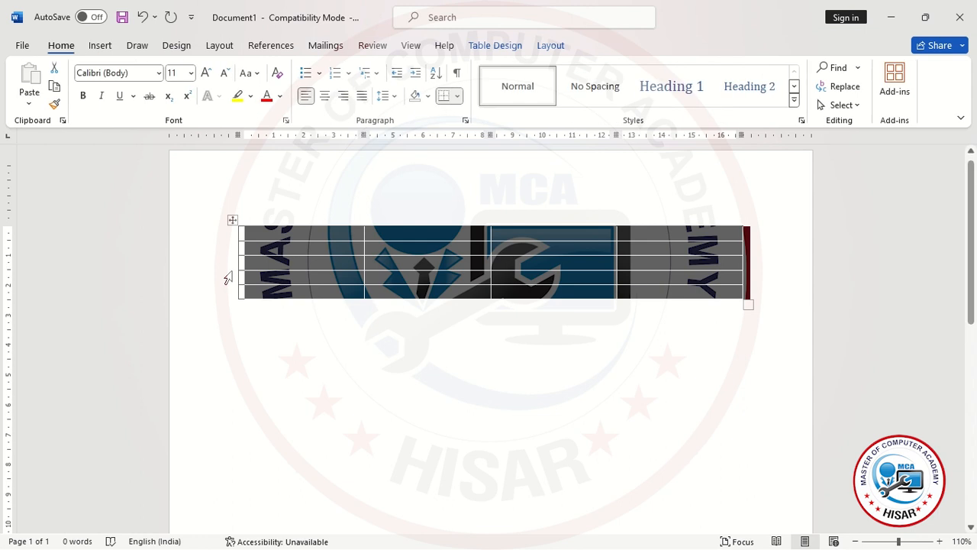
pyautogui.click(232, 219)
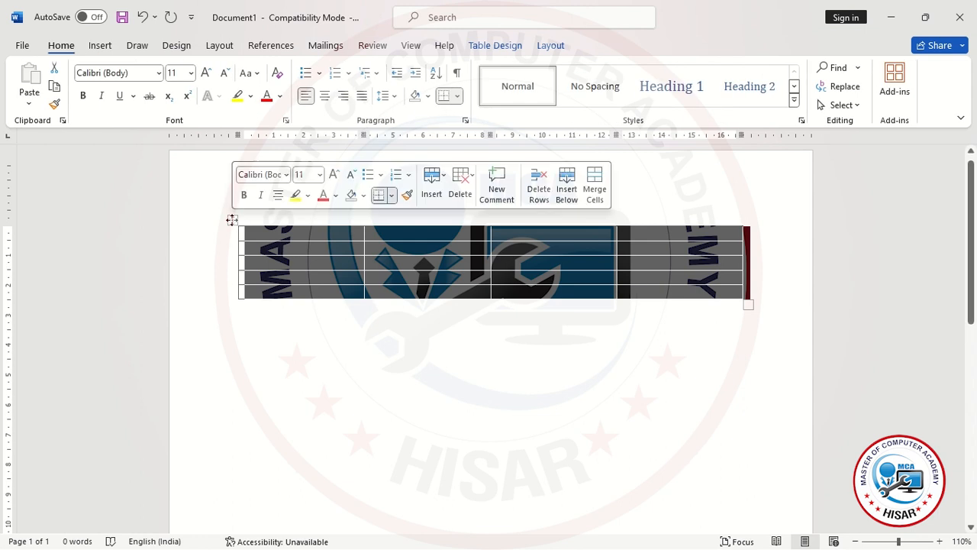
pyautogui.click(208, 73)
pyautogui.click(208, 73)
pyautogui.click(208, 74)
pyautogui.click(208, 73)
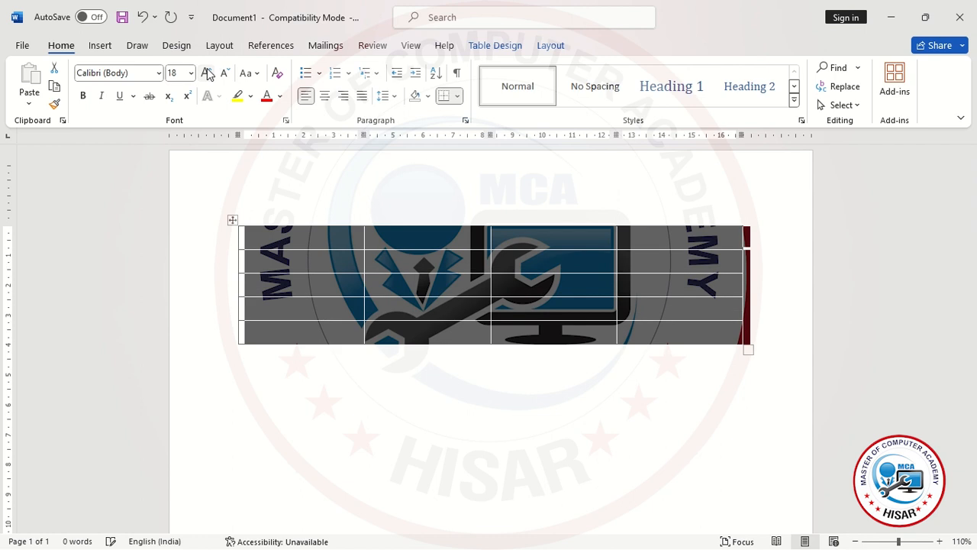
pyautogui.click(208, 73)
pyautogui.click(208, 74)
pyautogui.click(208, 74)
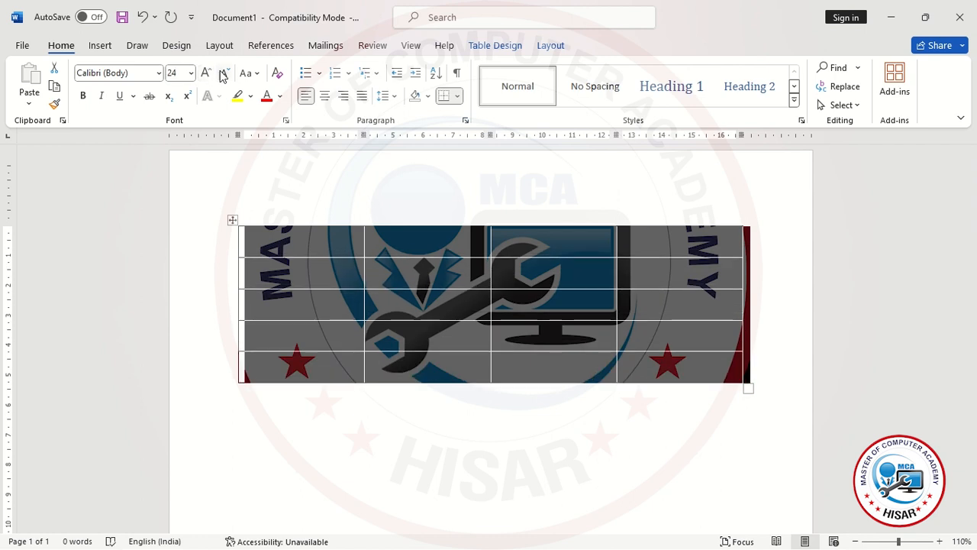
pyautogui.click(225, 73)
pyautogui.click(410, 320)
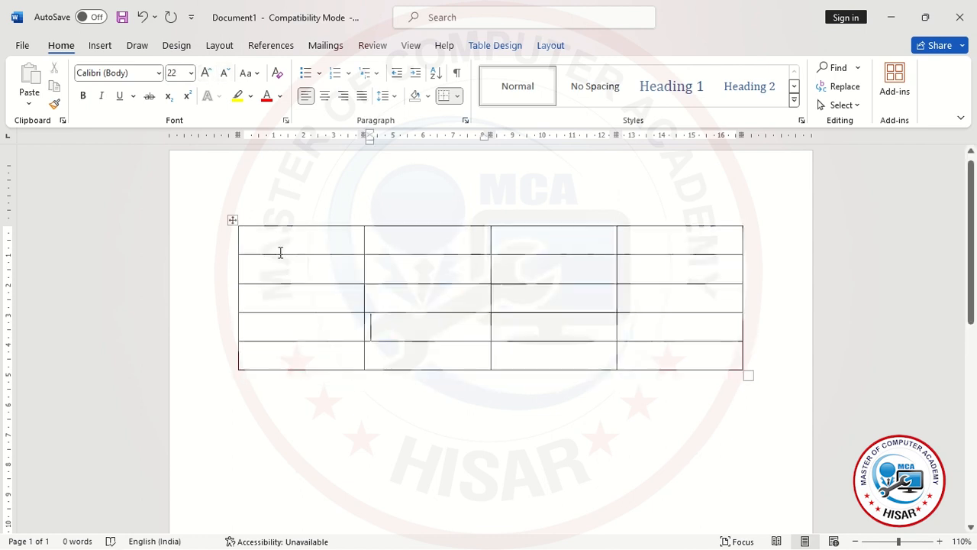
# Apply the light red banded grid style with red borders to the whole table
pyautogui.click(492, 46)
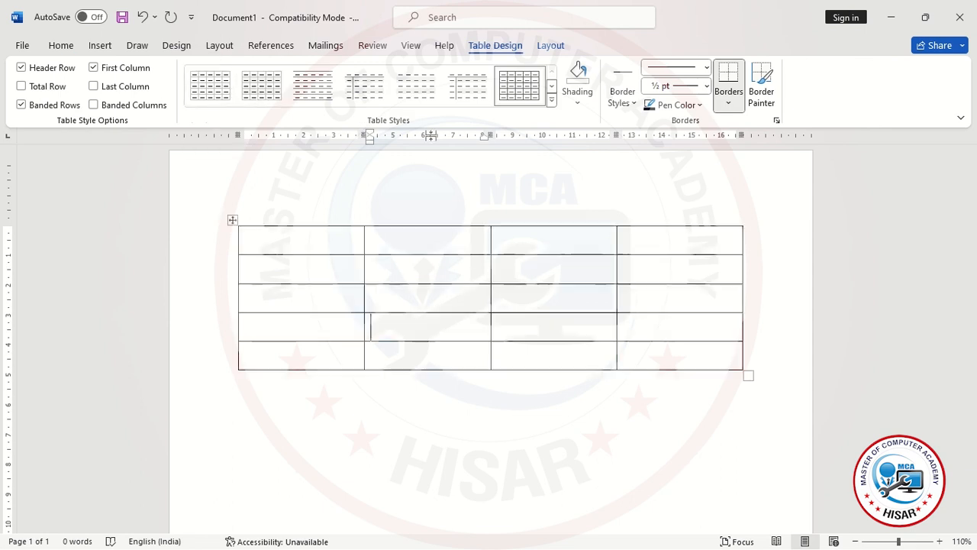
pyautogui.click(232, 220)
pyautogui.click(552, 100)
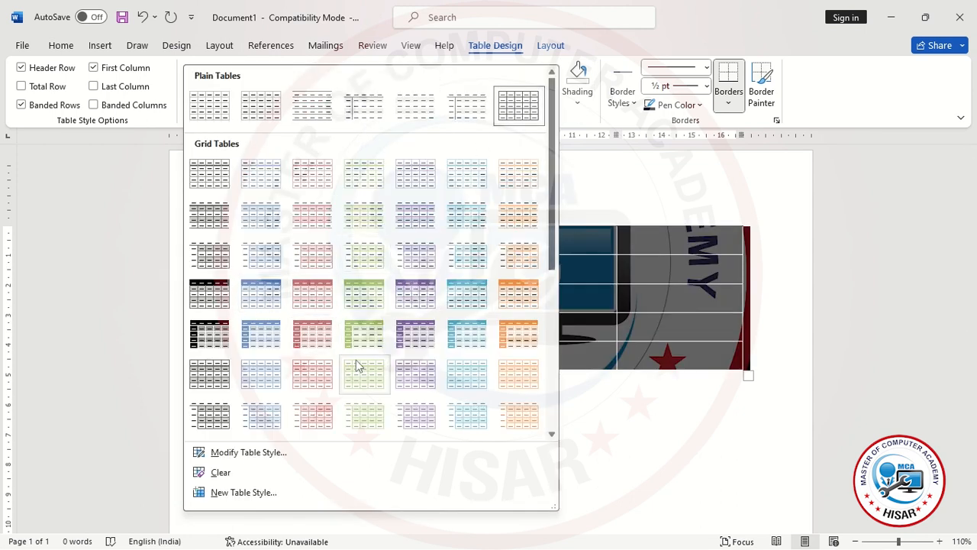
pyautogui.click(324, 369)
pyautogui.click(504, 305)
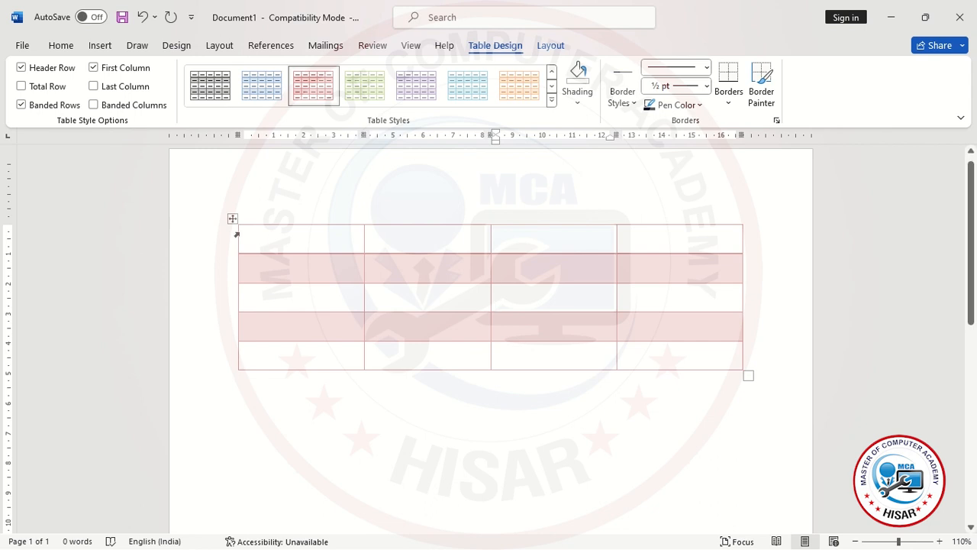
# Toggle the table's header row formatting off and back on, and enable the total row formatting
pyautogui.click(272, 245)
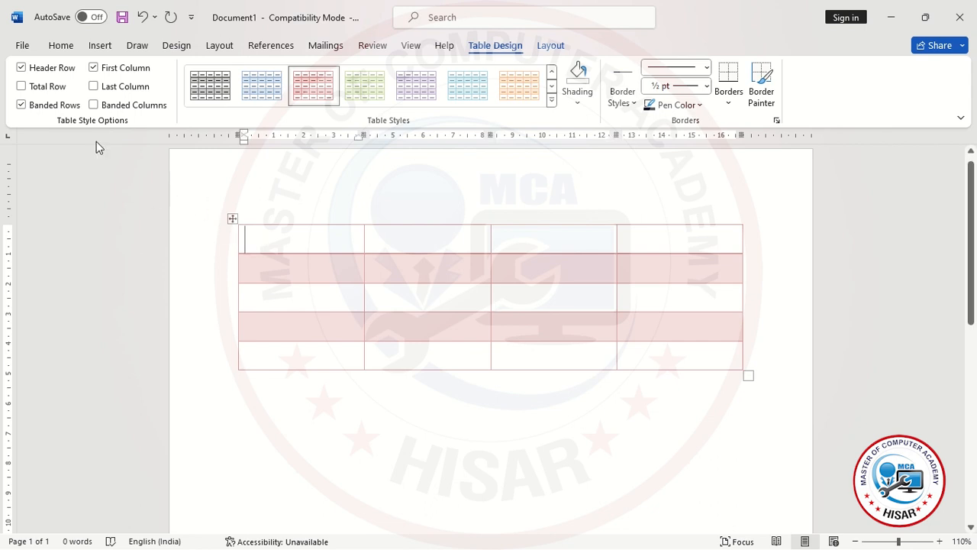
pyautogui.click(22, 67)
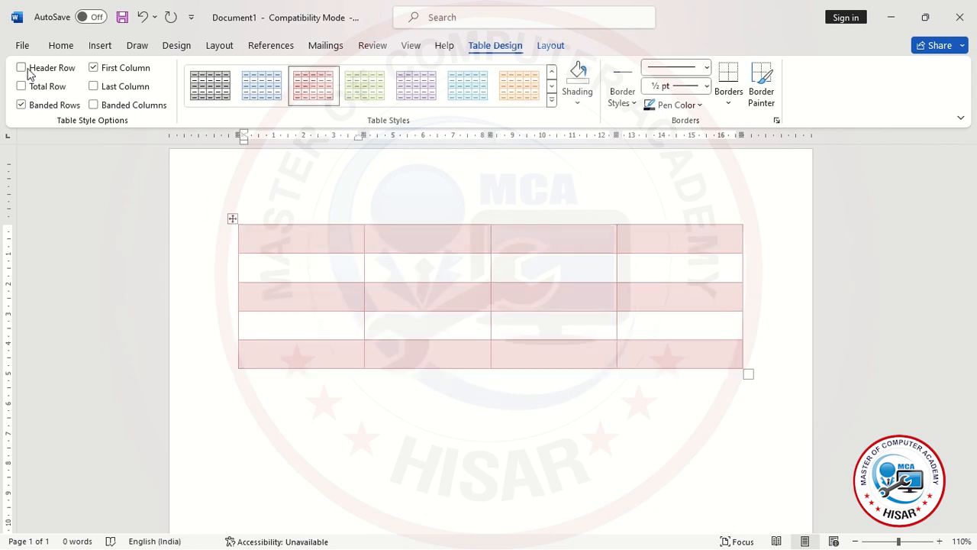
pyautogui.click(29, 72)
pyautogui.click(21, 68)
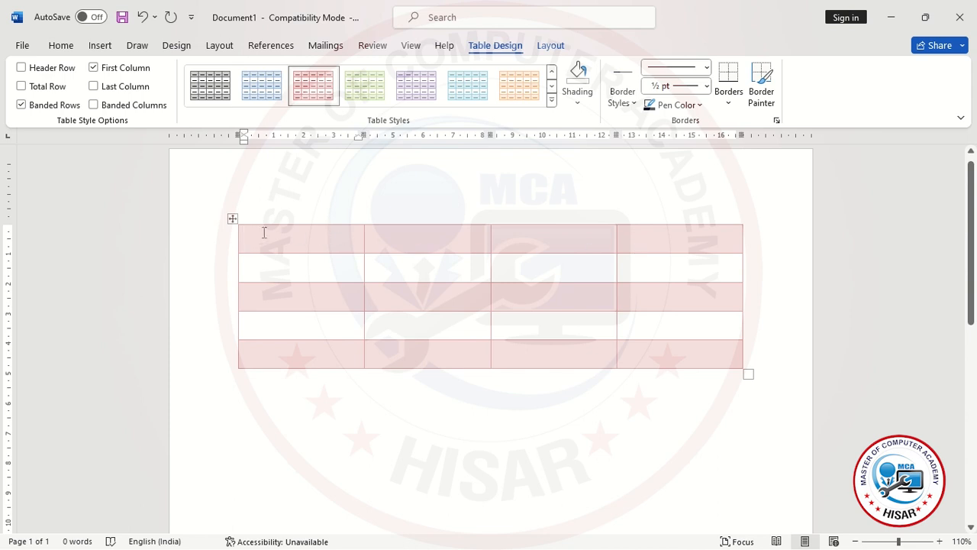
pyautogui.click(31, 70)
pyautogui.click(42, 92)
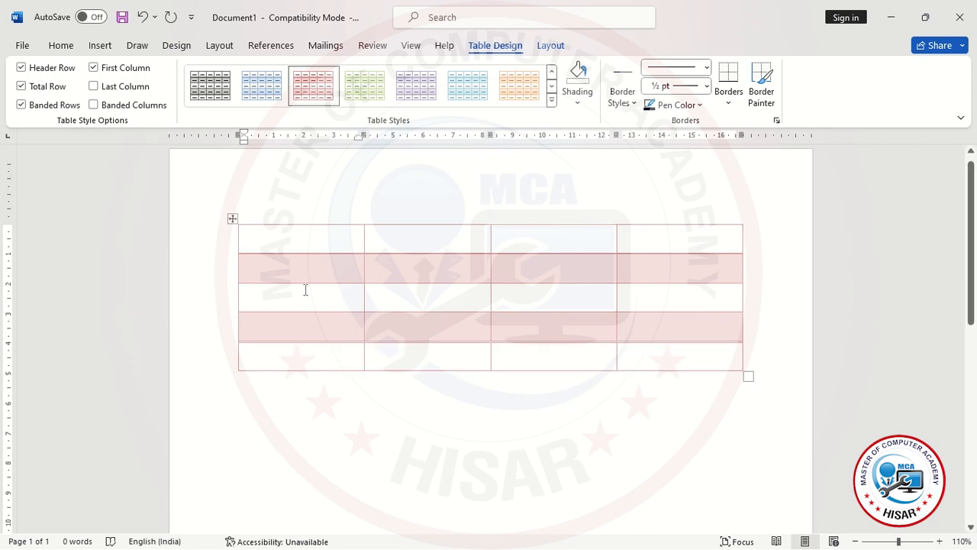
# Apply the dark red grid style with solid red header row and first column to the whole table
pyautogui.scroll(6, 545, 407)
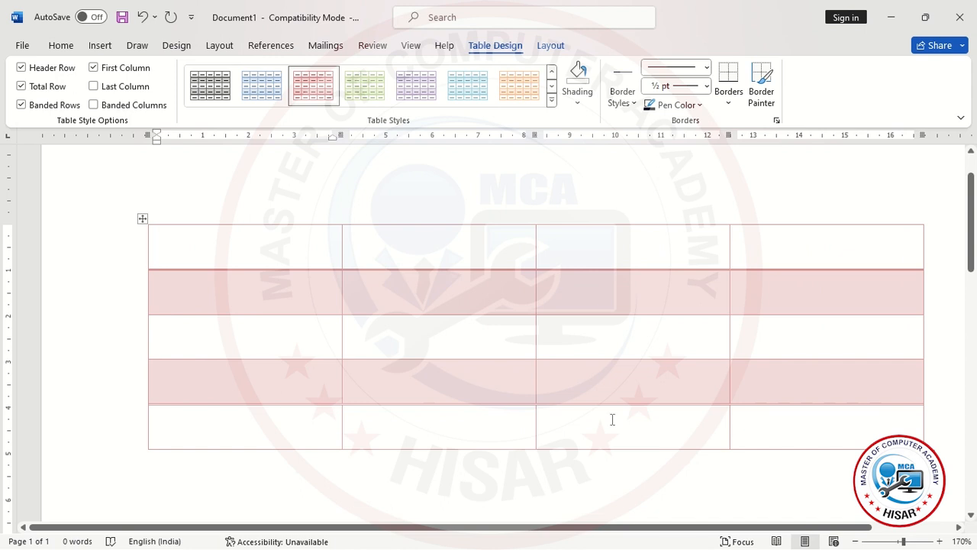
pyautogui.click(142, 219)
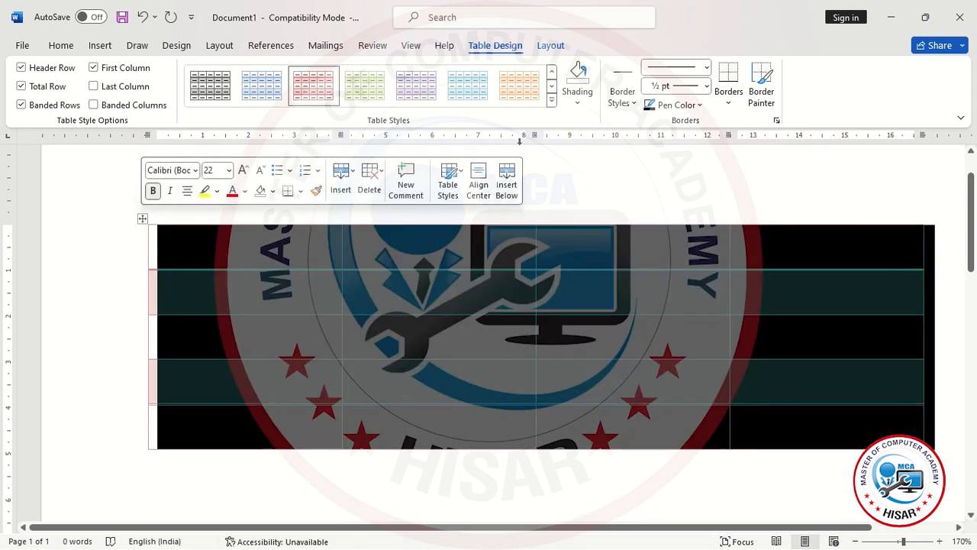
pyautogui.click(551, 100)
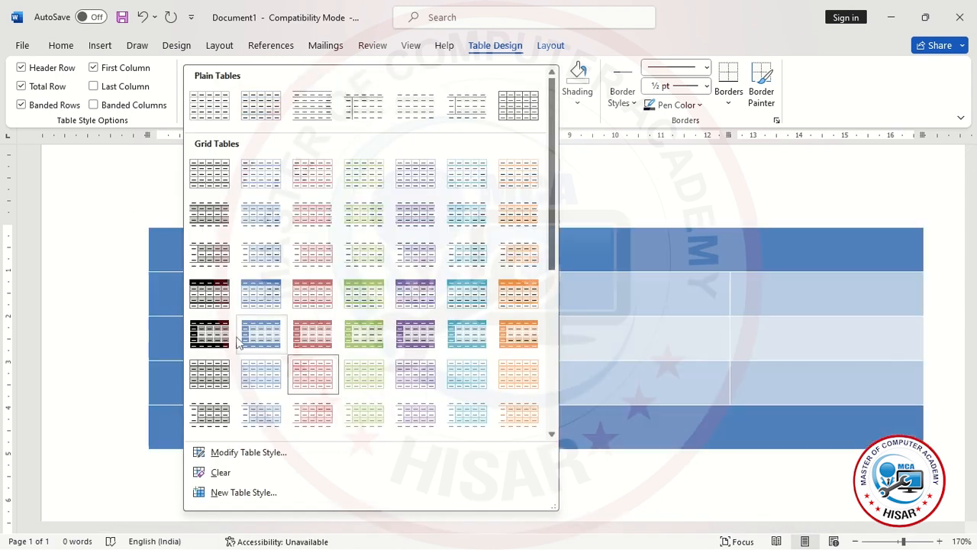
pyautogui.click(312, 343)
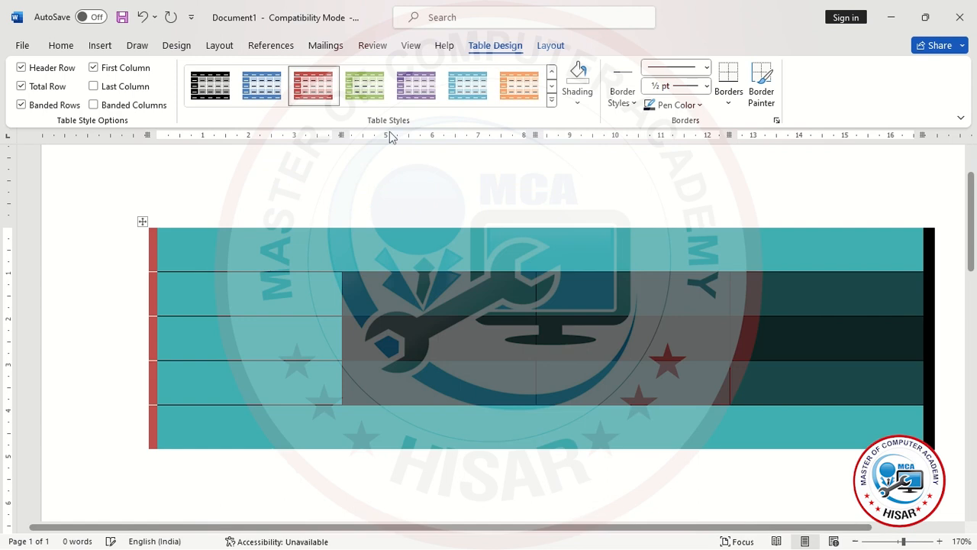
pyautogui.click(312, 343)
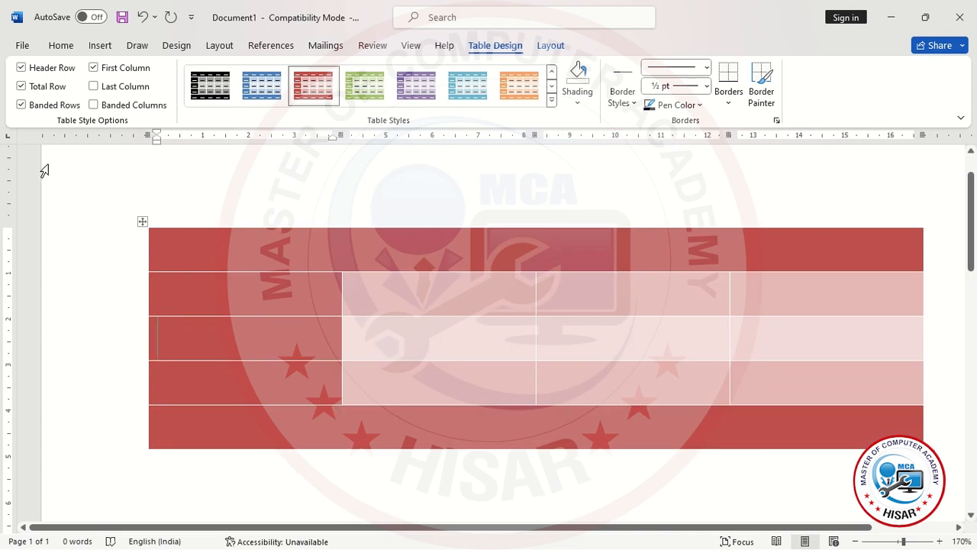
# Turn off the table's total row, first column, header row and banded rows formatting
pyautogui.click(57, 90)
pyautogui.click(57, 90)
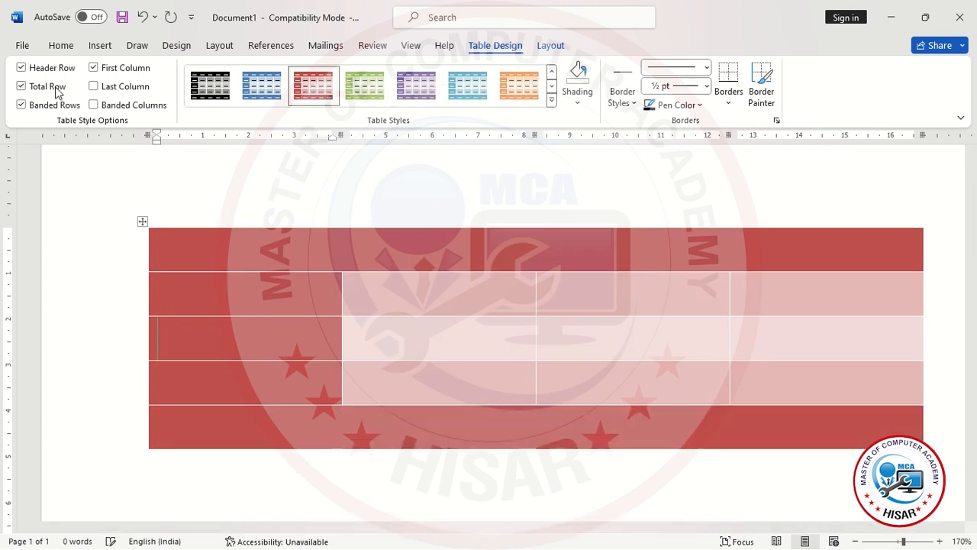
pyautogui.scroll(-3, 502, 317)
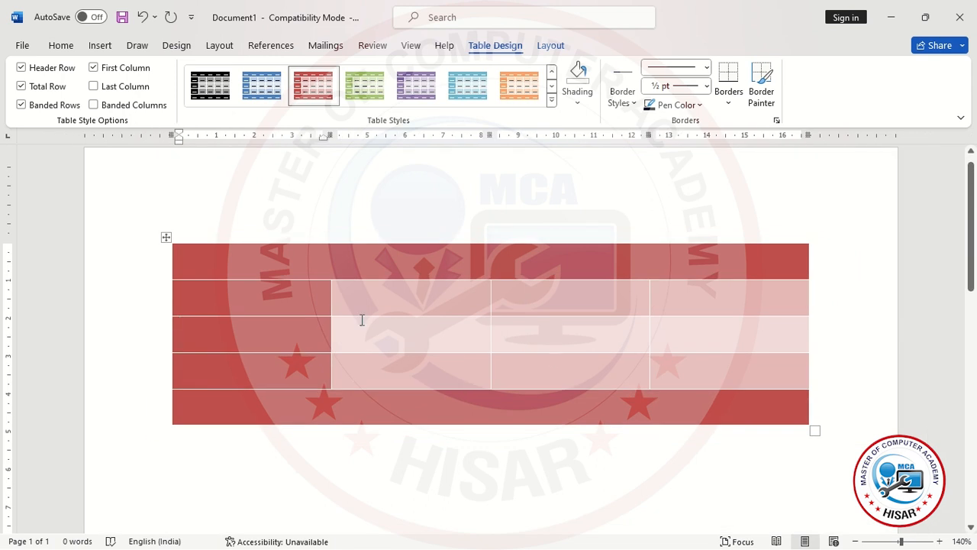
pyautogui.click(34, 92)
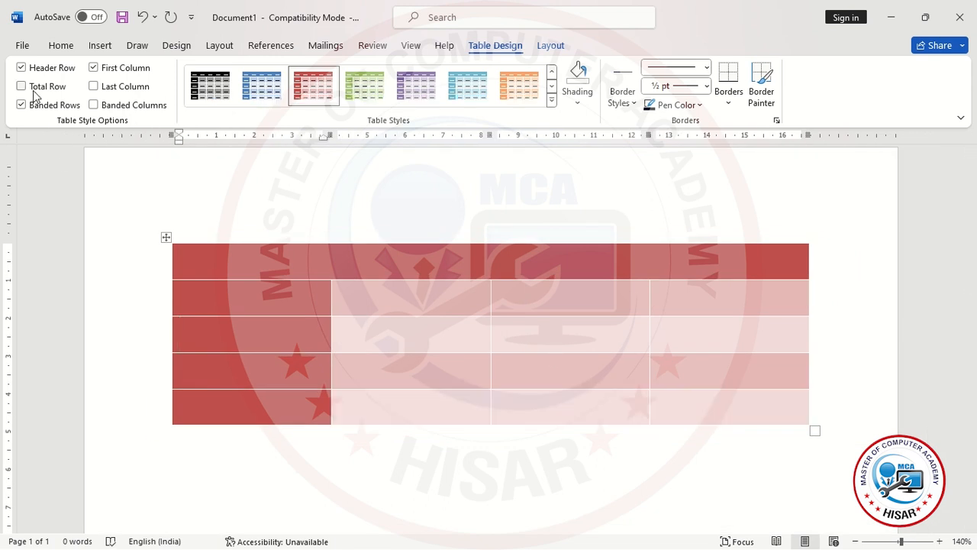
pyautogui.click(93, 68)
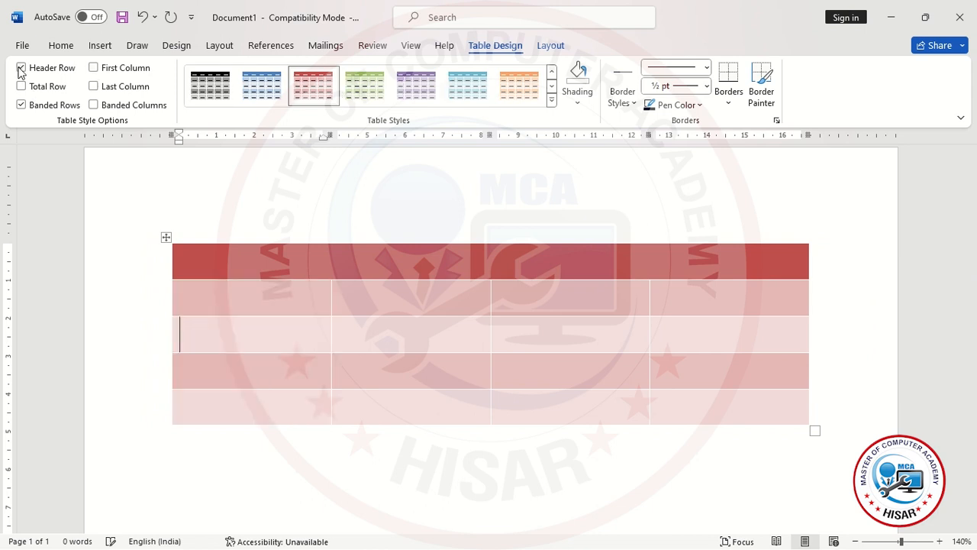
pyautogui.click(22, 69)
pyautogui.click(22, 105)
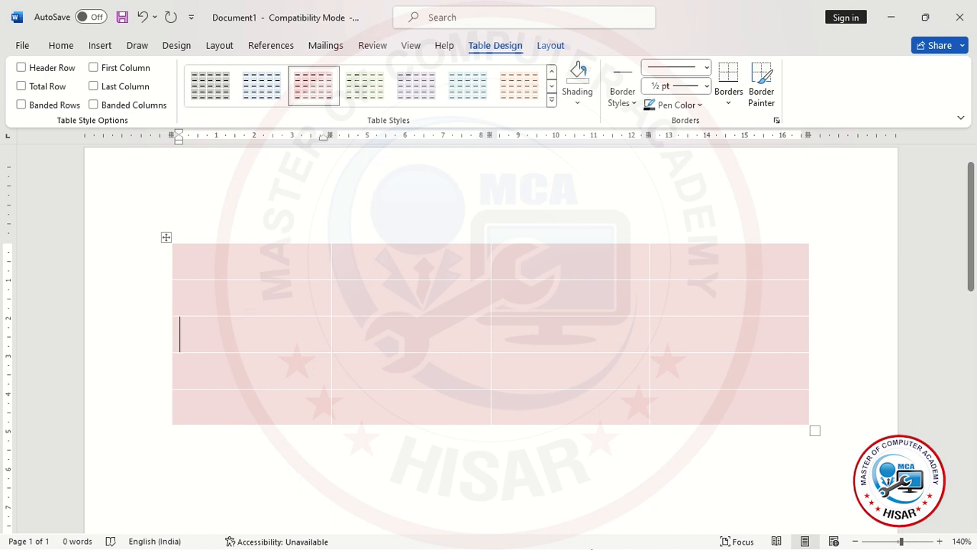
# Try out the header row formatting and the total row formatting on the plain table, switching each back off
pyautogui.click(52, 72)
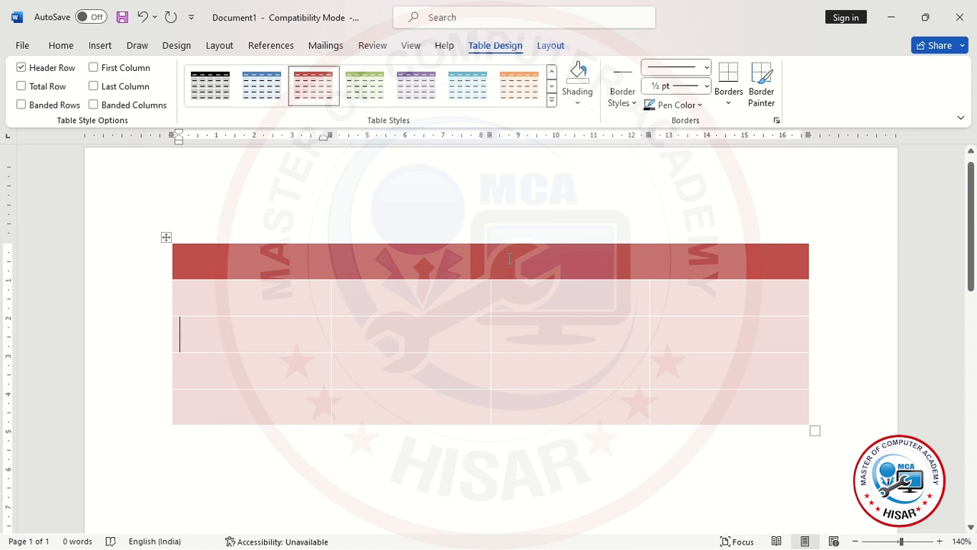
pyautogui.click(53, 70)
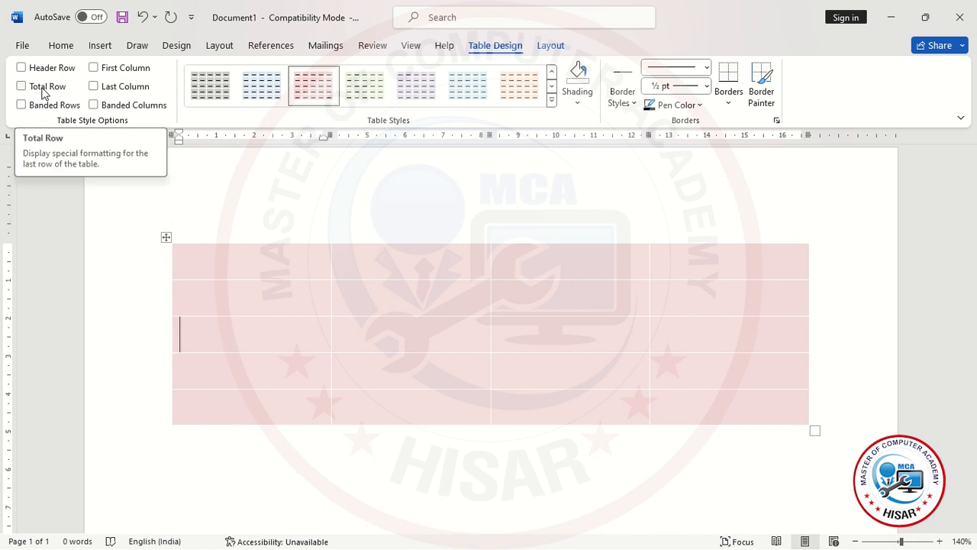
pyautogui.click(45, 90)
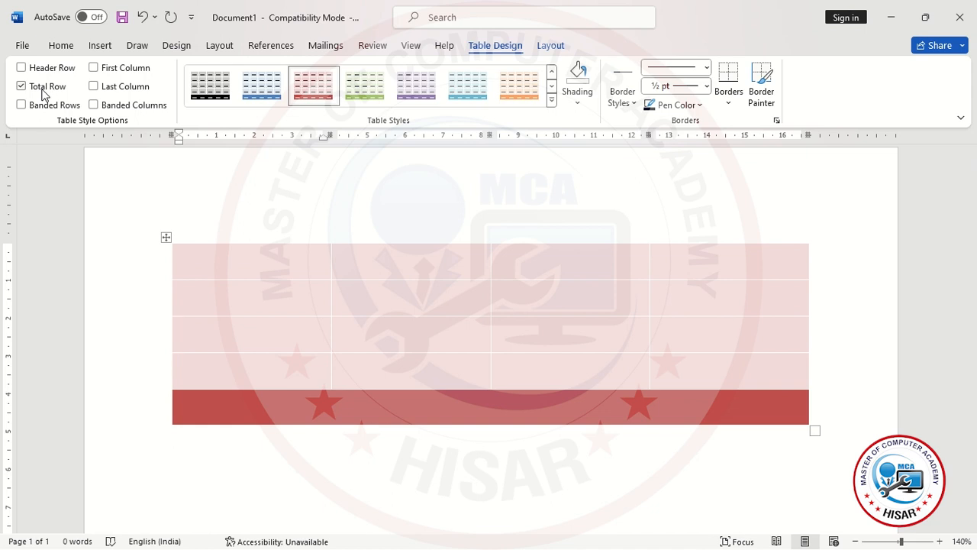
pyautogui.click(43, 91)
pyautogui.click(43, 92)
pyautogui.click(44, 92)
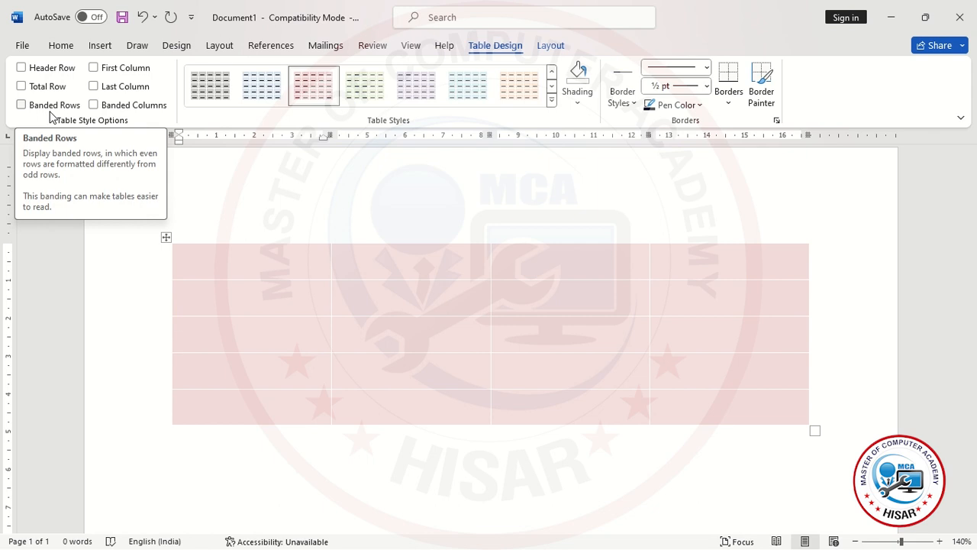
# Try out the banded rows formatting on the table, switching it back off
pyautogui.click(51, 113)
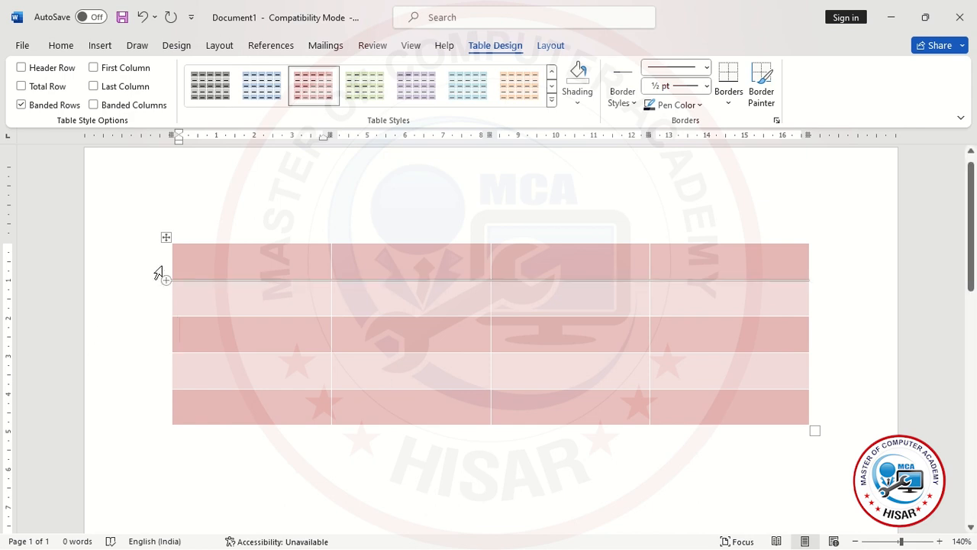
pyautogui.click(166, 238)
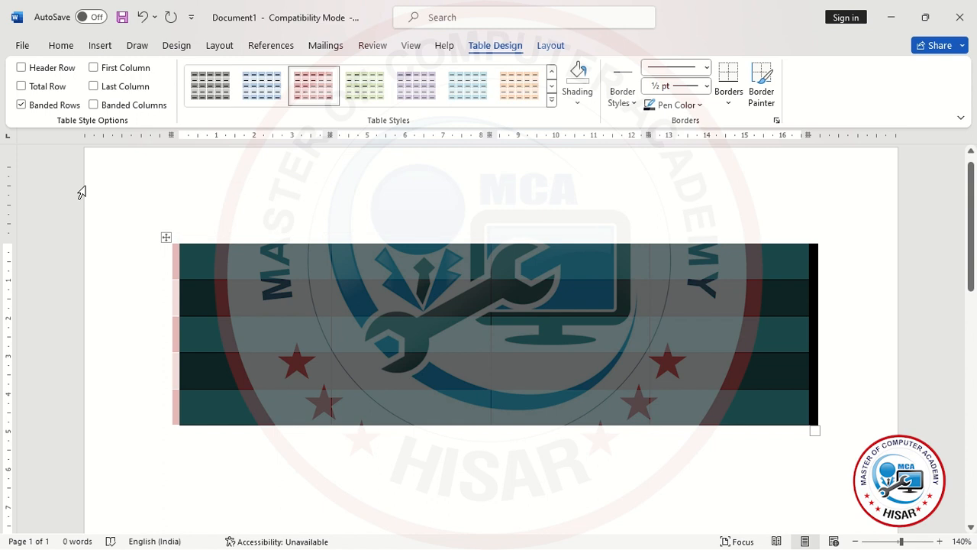
pyautogui.click(47, 105)
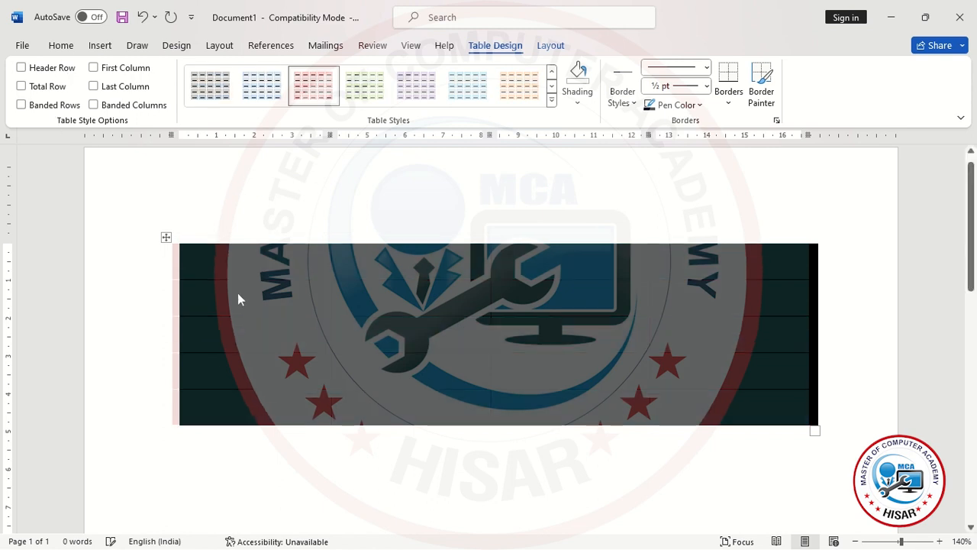
pyautogui.click(239, 294)
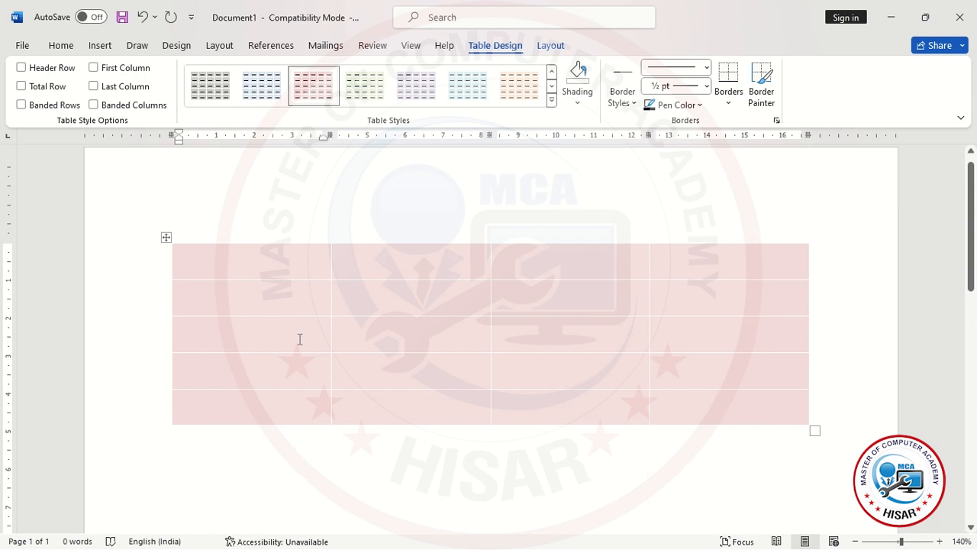
# Try out the first column, last column and banded columns formatting in turn, switching each back off
pyautogui.click(133, 72)
pyautogui.click(132, 71)
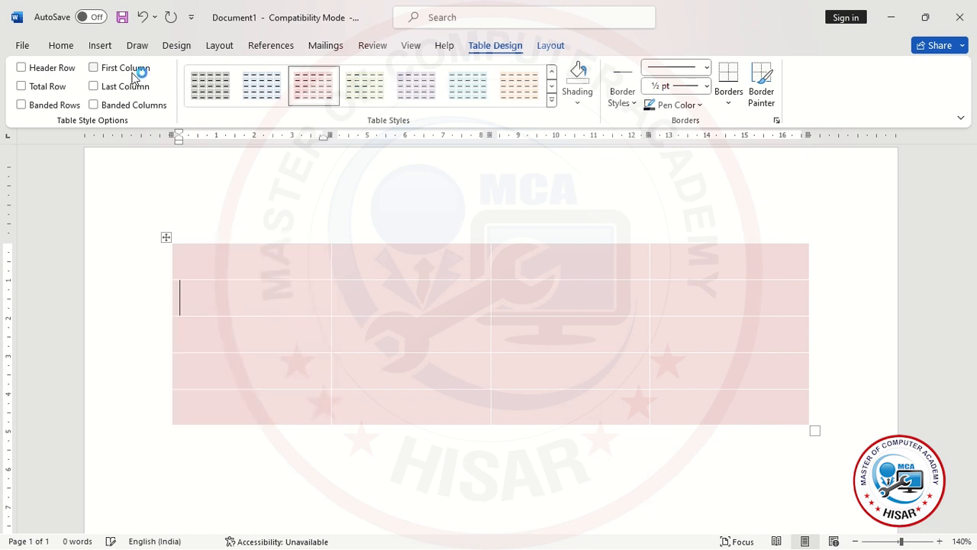
pyautogui.click(137, 90)
pyautogui.click(137, 90)
pyautogui.click(135, 106)
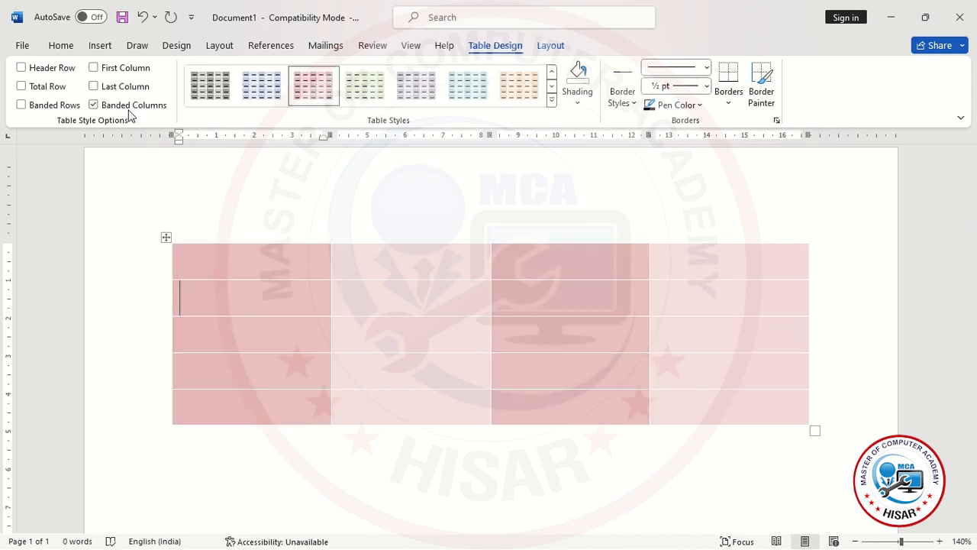
pyautogui.click(131, 107)
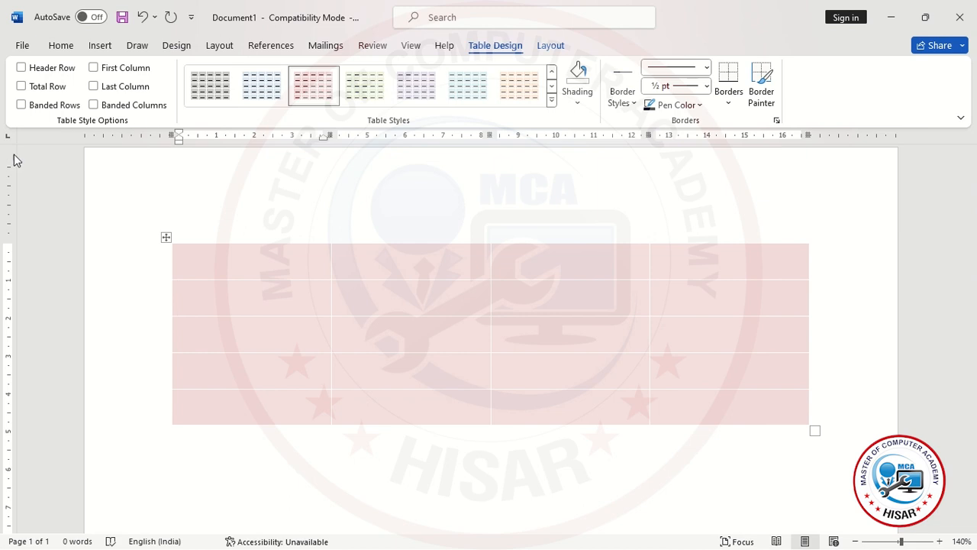
# Shade the first cell of the table's second row with Orange, Accent 6, Darker 25%
pyautogui.click(579, 102)
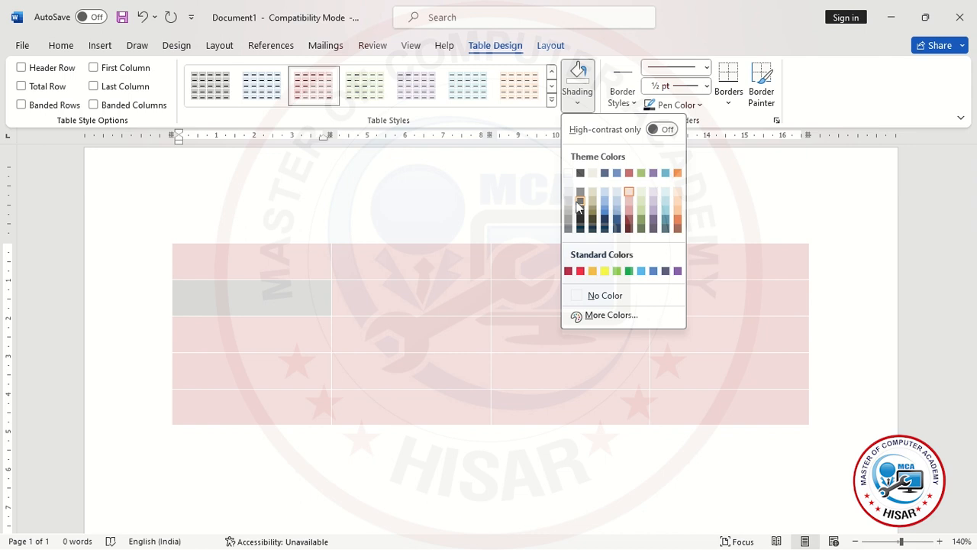
pyautogui.click(677, 222)
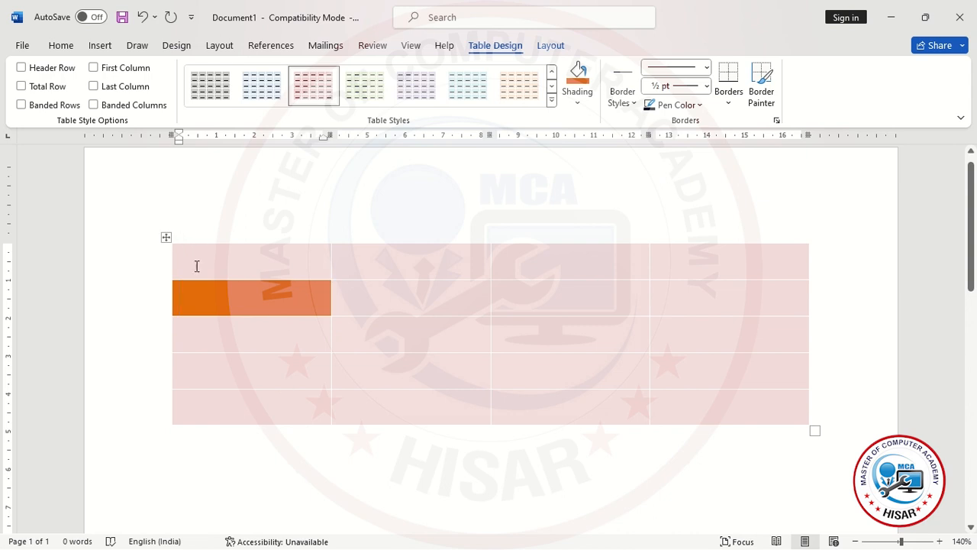
pyautogui.click(229, 216)
pyautogui.click(505, 305)
pyautogui.click(508, 443)
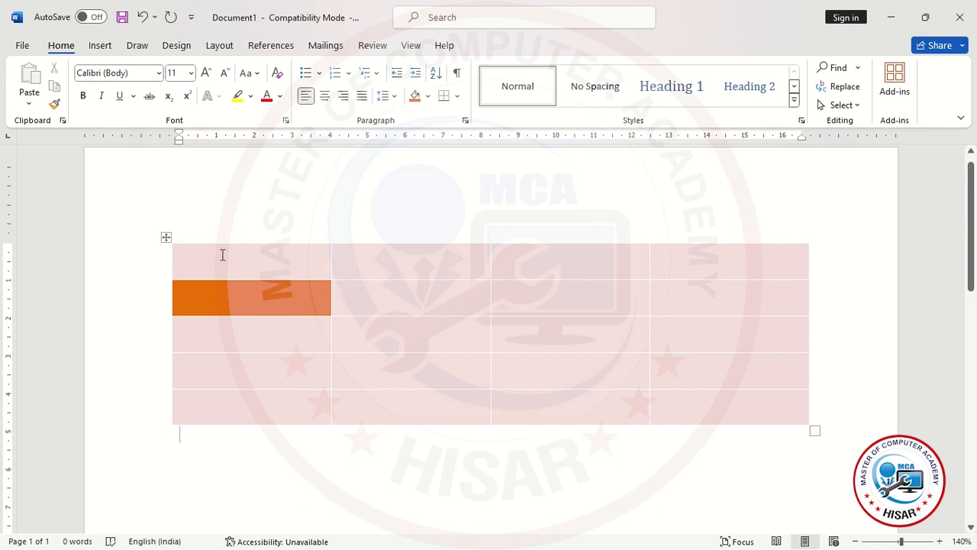
# Shade the whole table with Orange, Accent 6, Darker 25% and deselect it
pyautogui.click(167, 238)
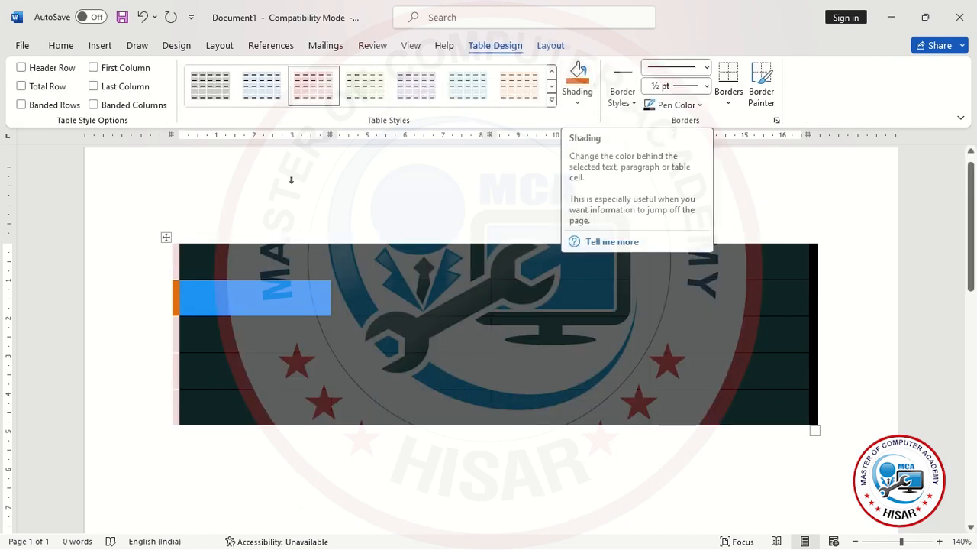
pyautogui.click(577, 103)
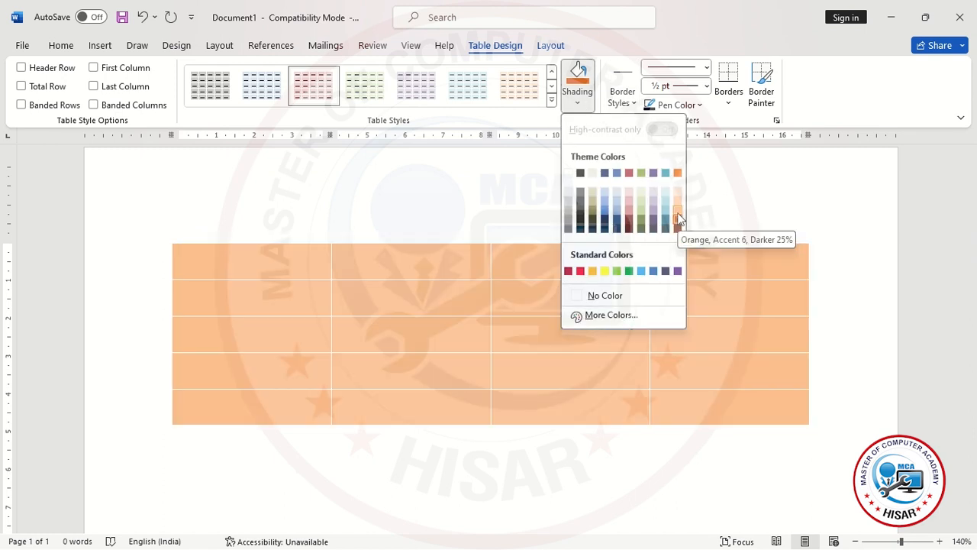
pyautogui.click(679, 222)
pyautogui.click(652, 307)
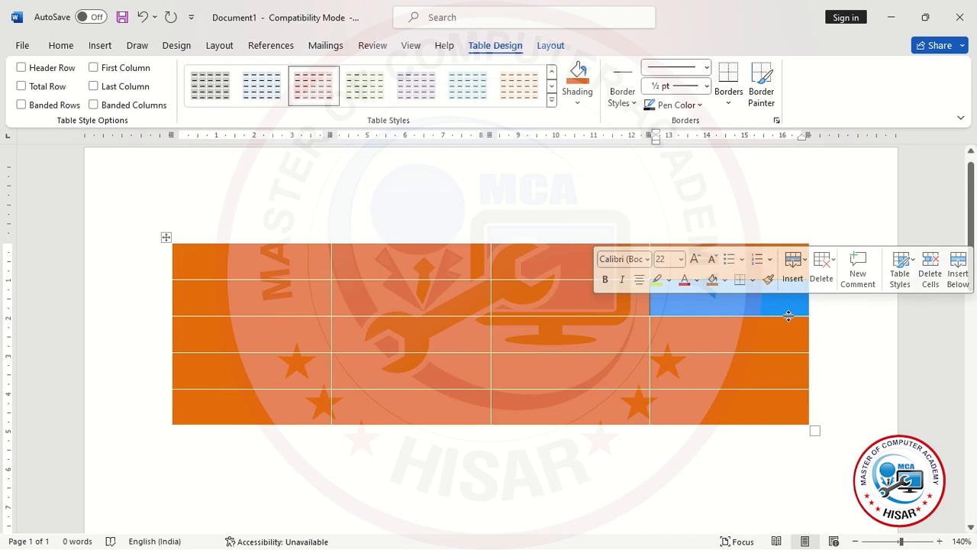
pyautogui.click(734, 495)
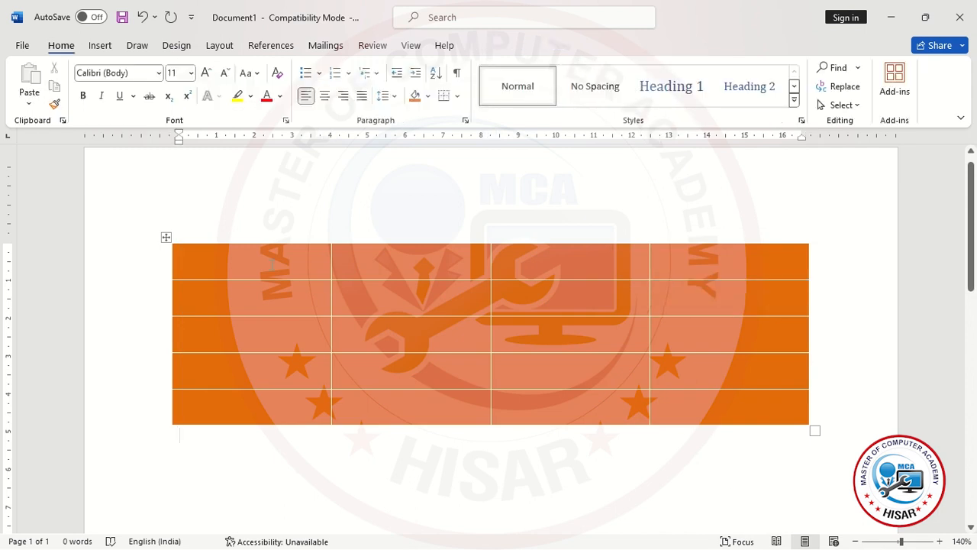
# Paint the vertical border between the third and fourth columns with the blue ½ pt double-line theme border style
pyautogui.click(195, 260)
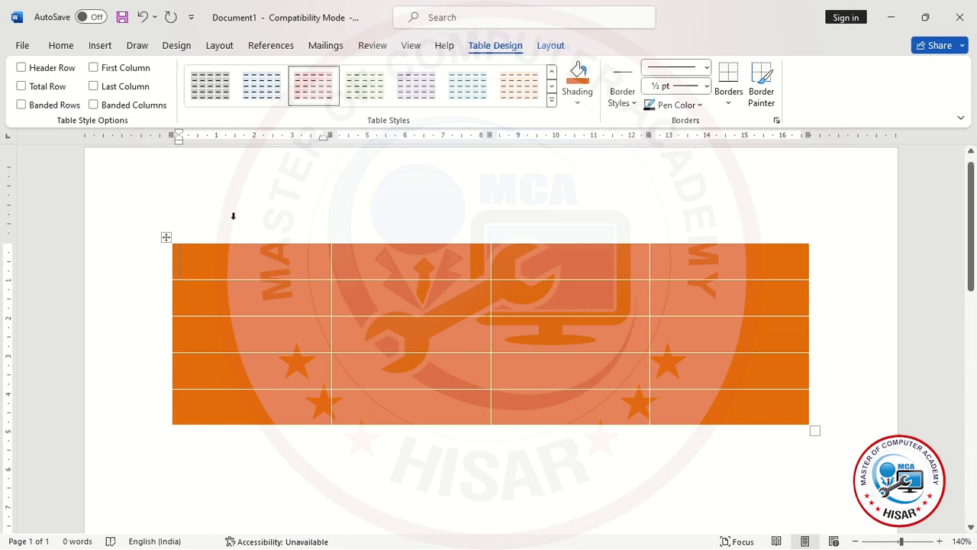
pyautogui.click(166, 236)
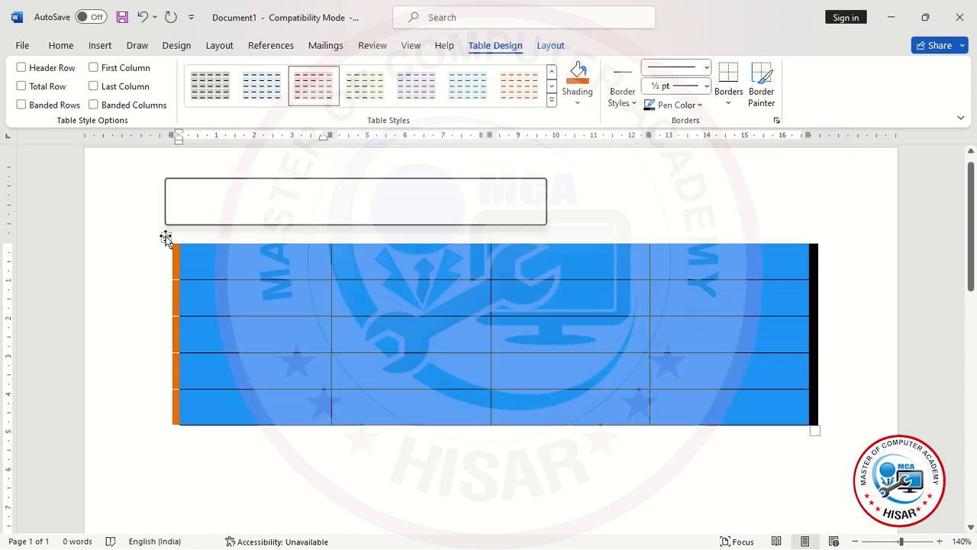
pyautogui.click(624, 111)
pyautogui.click(662, 200)
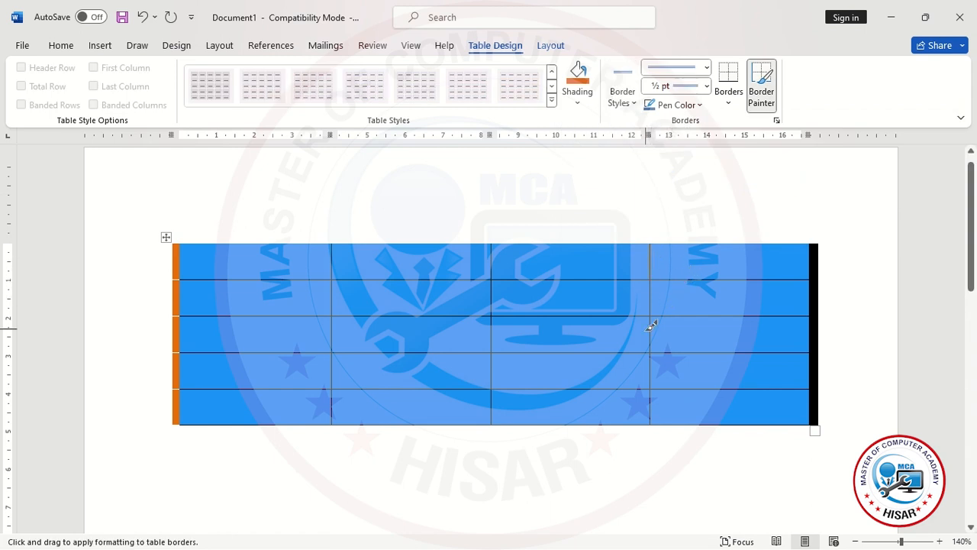
pyautogui.moveTo(650, 331); pyautogui.dragTo(651, 400)
pyautogui.click(778, 327)
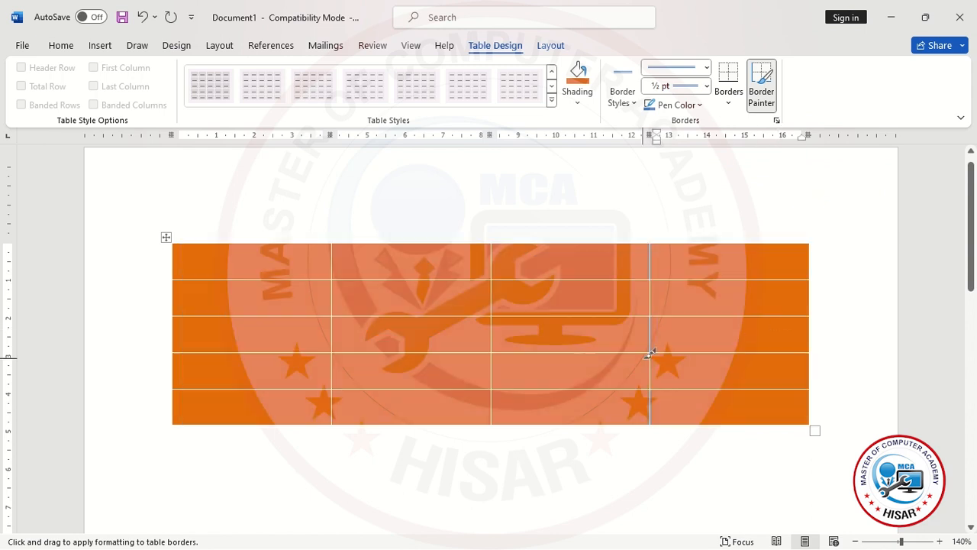
# Paint both side borders of the third column's second-row cell with a black ¾ pt double wavy line
pyautogui.scroll(2, 666, 362)
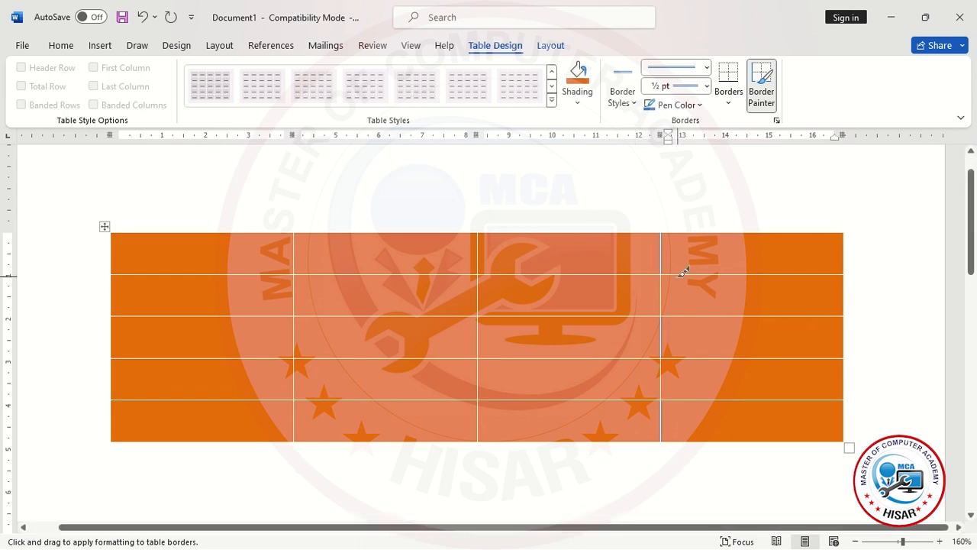
pyautogui.scroll(20, 823, 368)
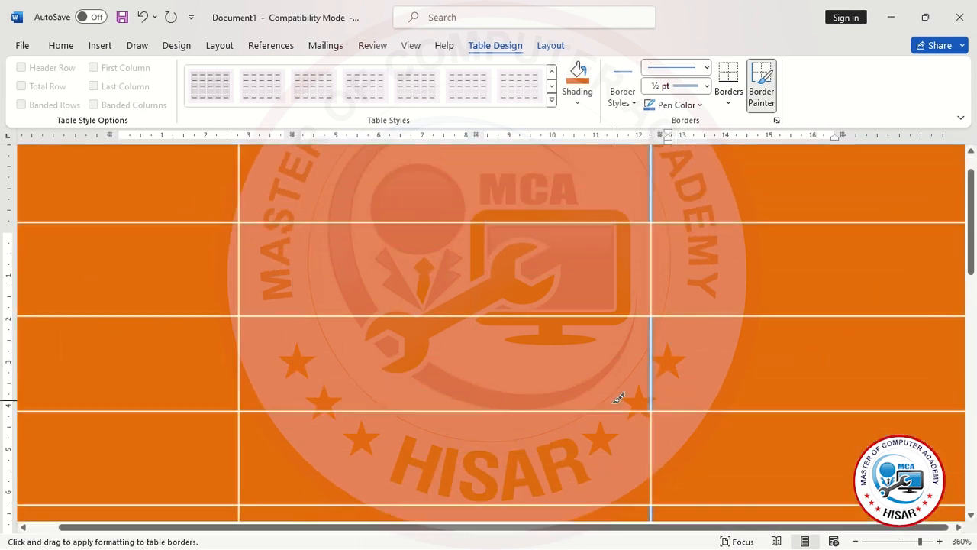
pyautogui.scroll(14, 654, 359)
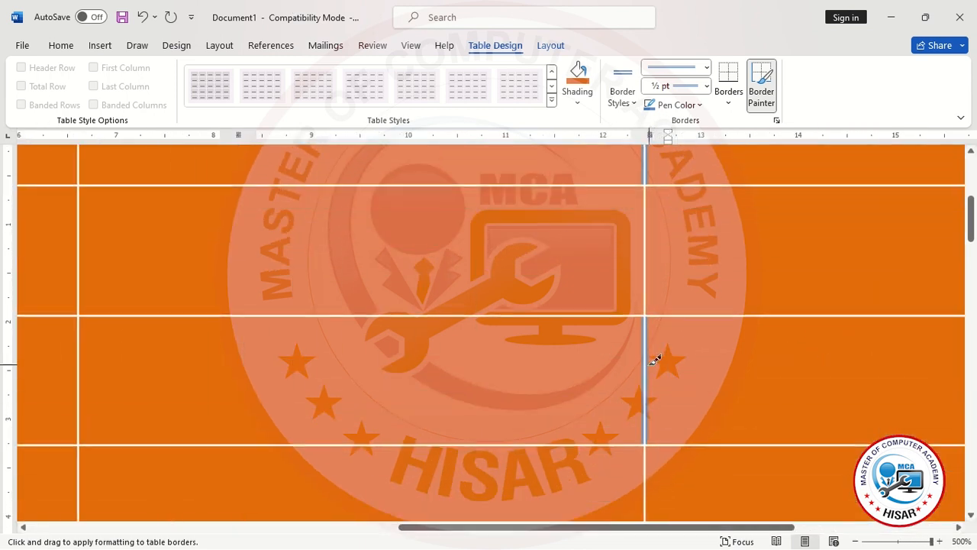
pyautogui.scroll(-20, 655, 359)
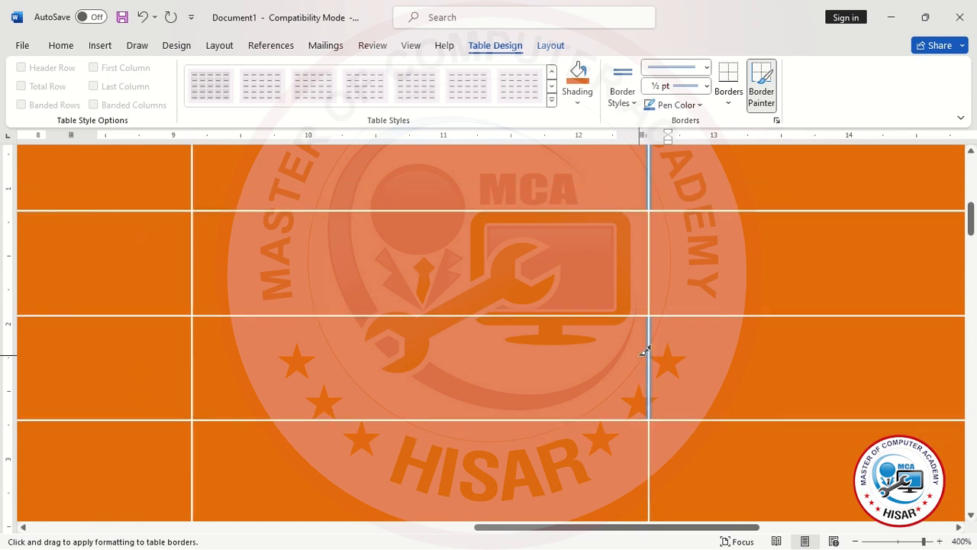
pyautogui.scroll(-3, 673, 313)
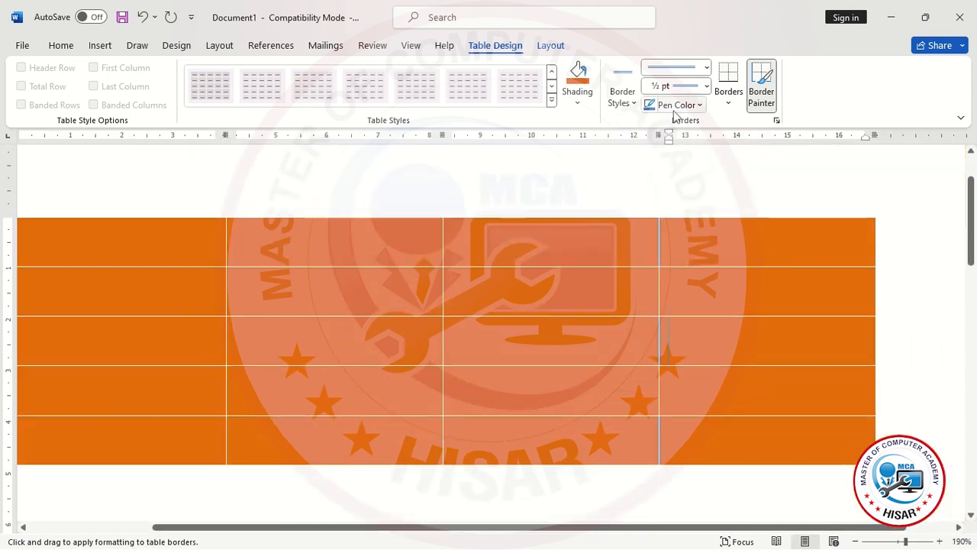
pyautogui.click(697, 107)
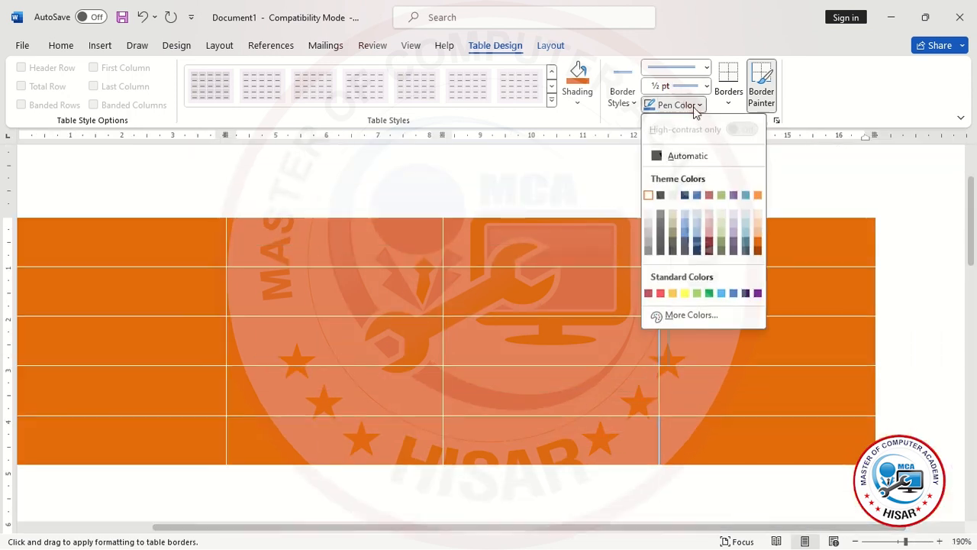
pyautogui.click(661, 195)
pyautogui.click(705, 70)
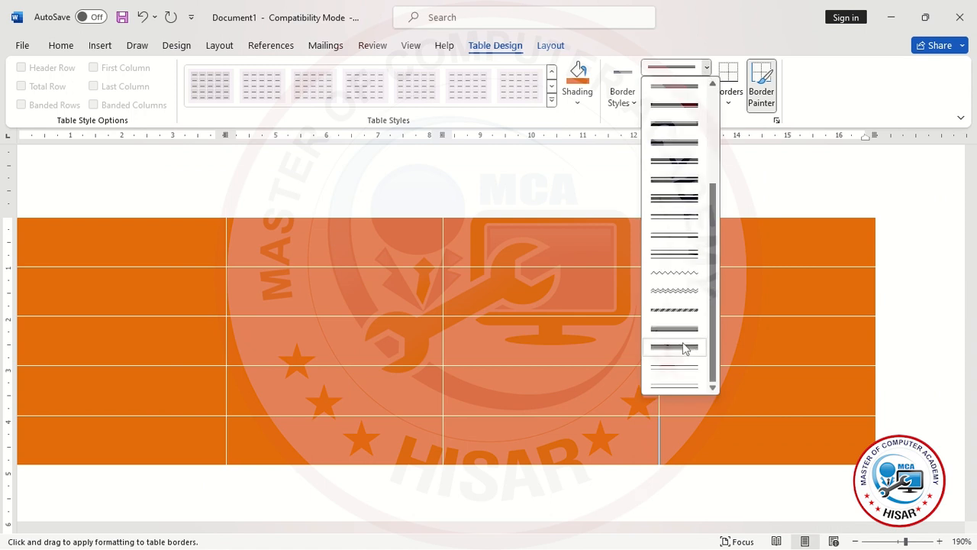
pyautogui.click(676, 289)
pyautogui.click(661, 291)
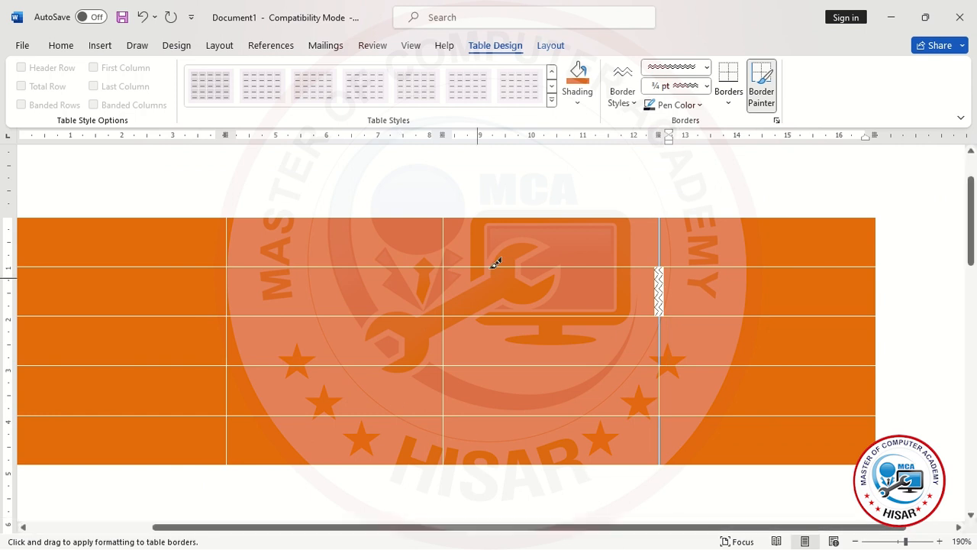
pyautogui.click(443, 296)
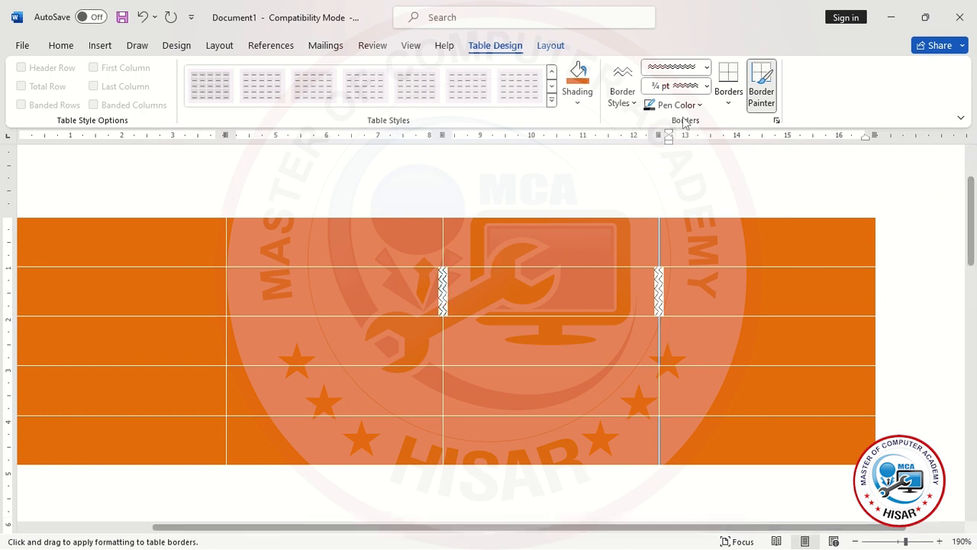
# Paint the borders between the third and fourth columns in rows three and four with a ½ pt triple line
pyautogui.click(699, 68)
pyautogui.click(686, 191)
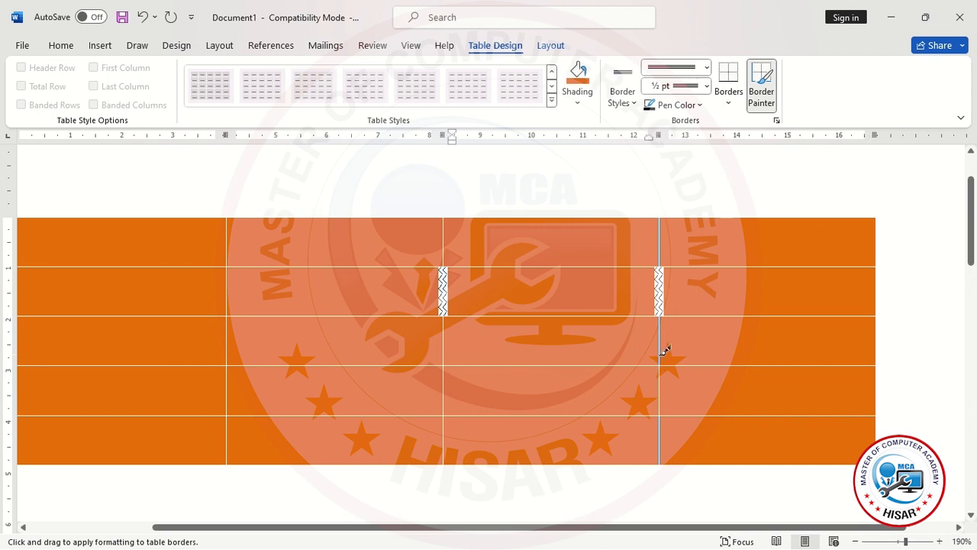
pyautogui.click(661, 385)
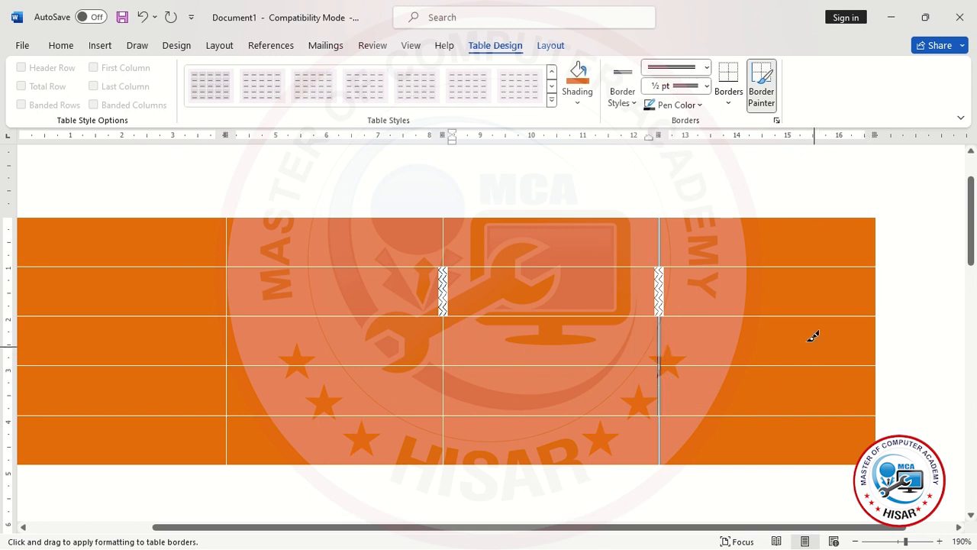
# Paint 2 ¼ pt triple-line borders left of the third column in row three and right of it in row one
pyautogui.click(699, 105)
pyautogui.click(707, 86)
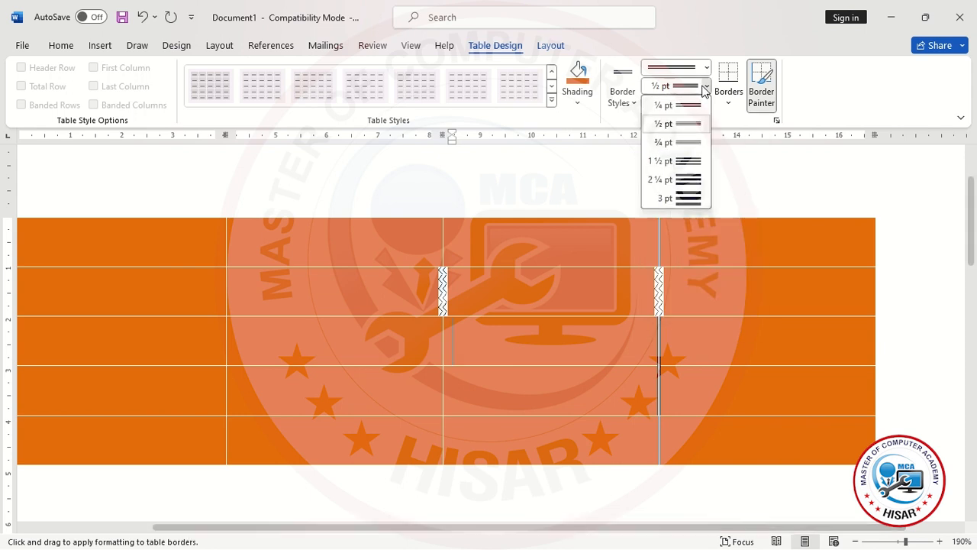
pyautogui.click(687, 179)
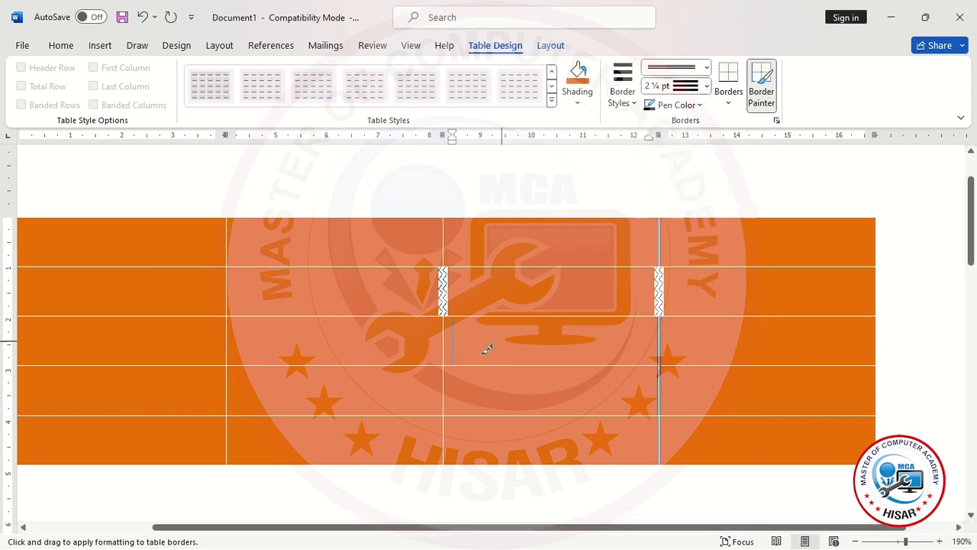
pyautogui.click(444, 348)
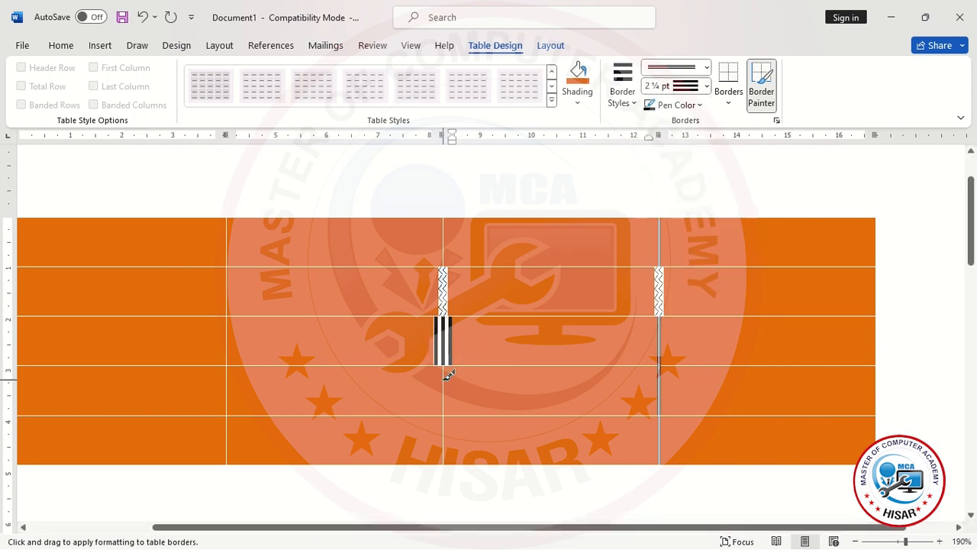
pyautogui.click(440, 377)
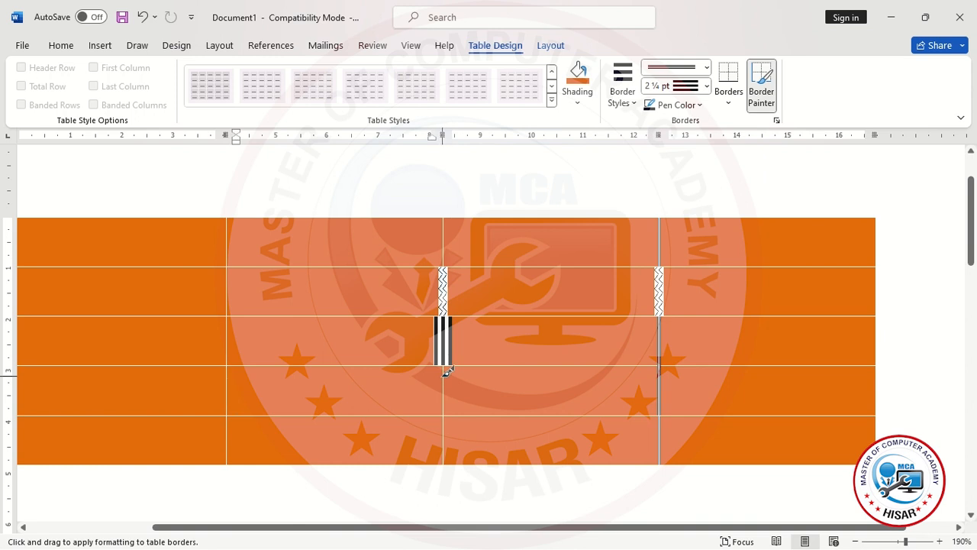
pyautogui.click(671, 227)
pyautogui.click(661, 230)
# Paint the outer right edge of the table's second row with the purple 1 ½ pt single-line theme border style
pyautogui.click(624, 101)
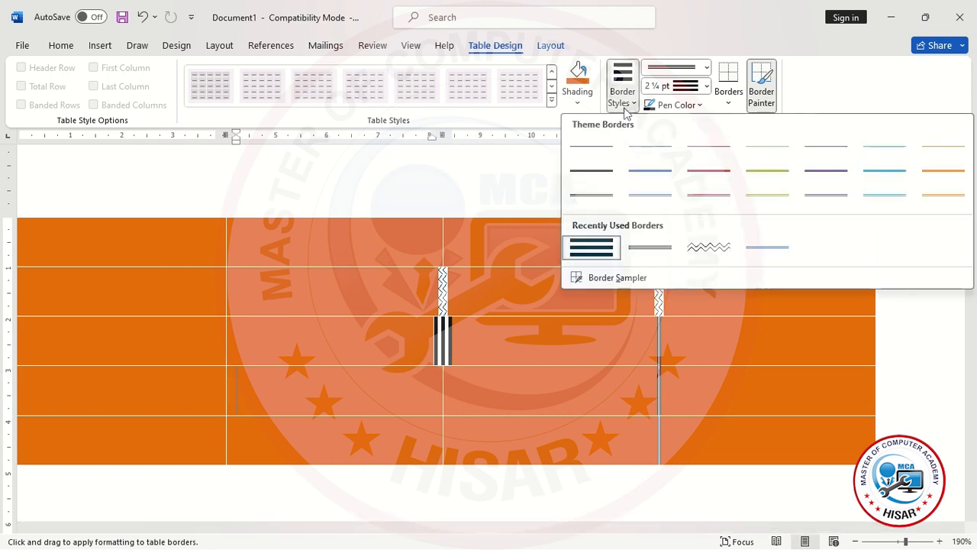
pyautogui.click(823, 188)
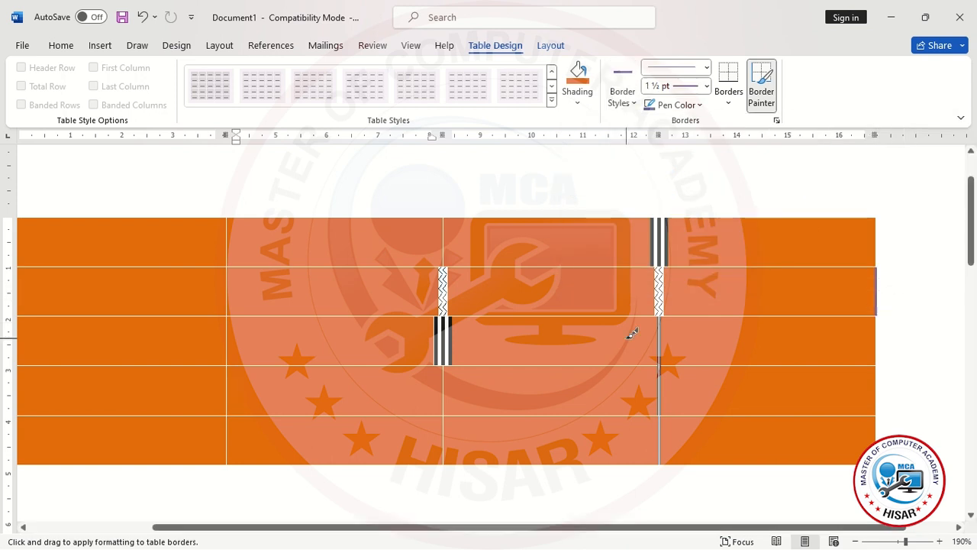
# Stop painting borders on the table and review the available border placement options without applying any
pyautogui.scroll(-1, 478, 186)
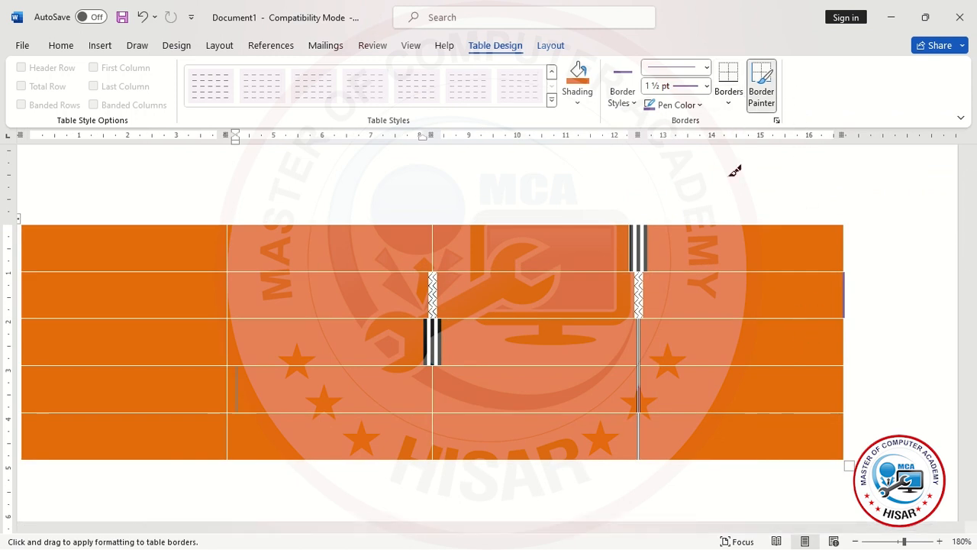
pyautogui.click(763, 93)
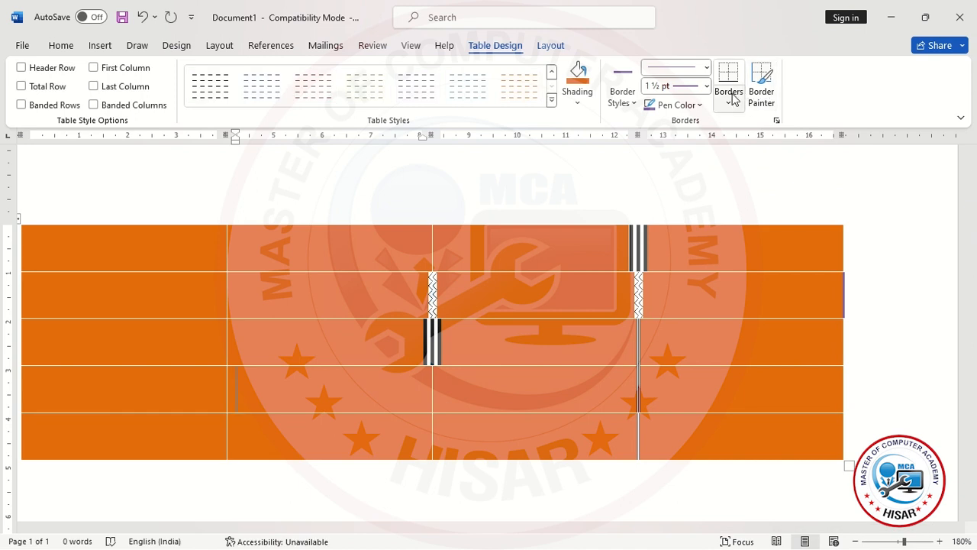
pyautogui.click(729, 98)
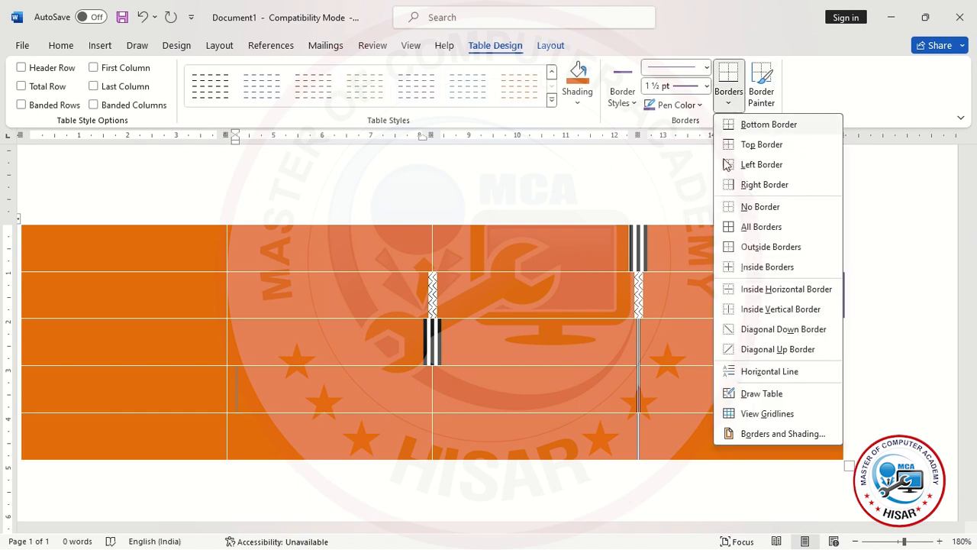
pyautogui.click(659, 382)
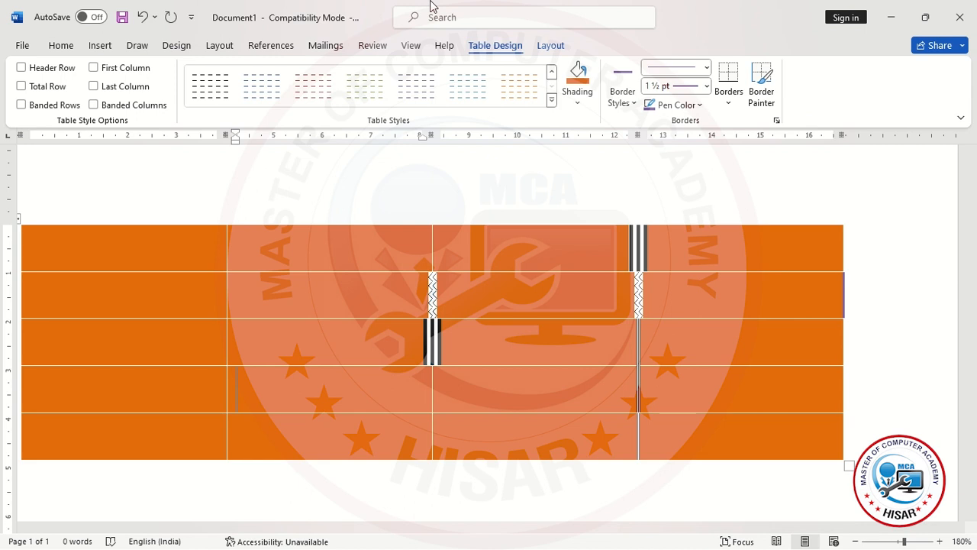
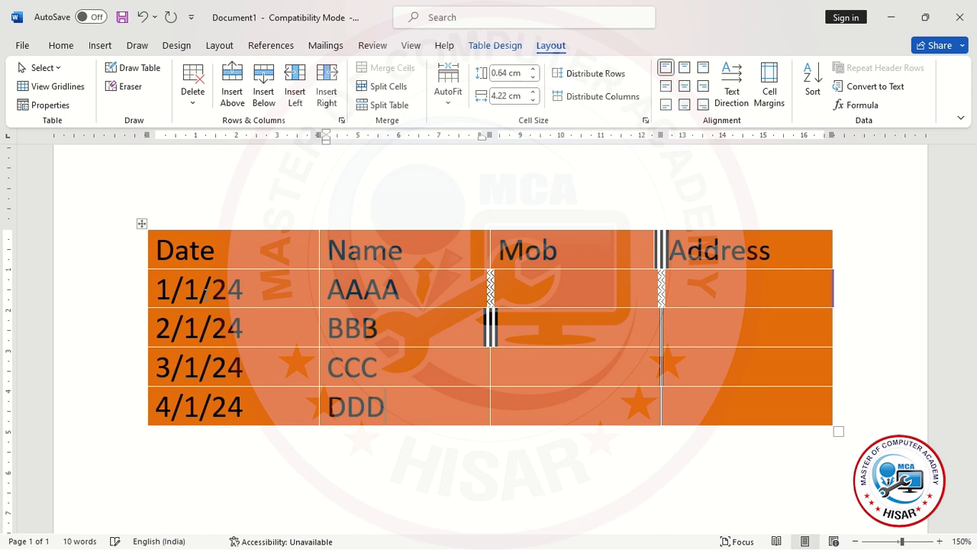
# Fill the four cells below the Mob heading with placeholder mobile numbers
pyautogui.press('Right')
pyautogui.press('Right')
pyautogui.press('Right')
pyautogui.press('Left')
pyautogui.write('11111')
pyautogui.press('Down')
pyautogui.write('22')
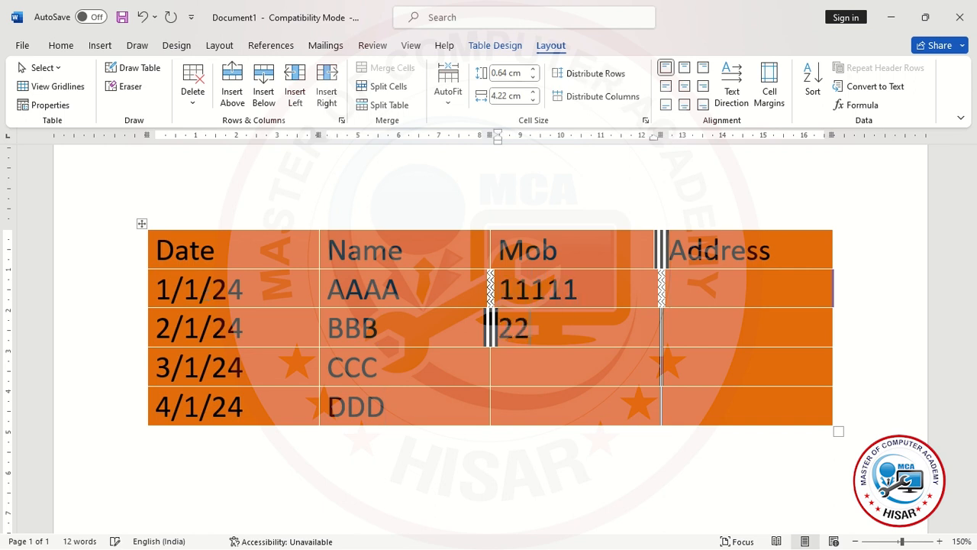
pyautogui.write('223333')
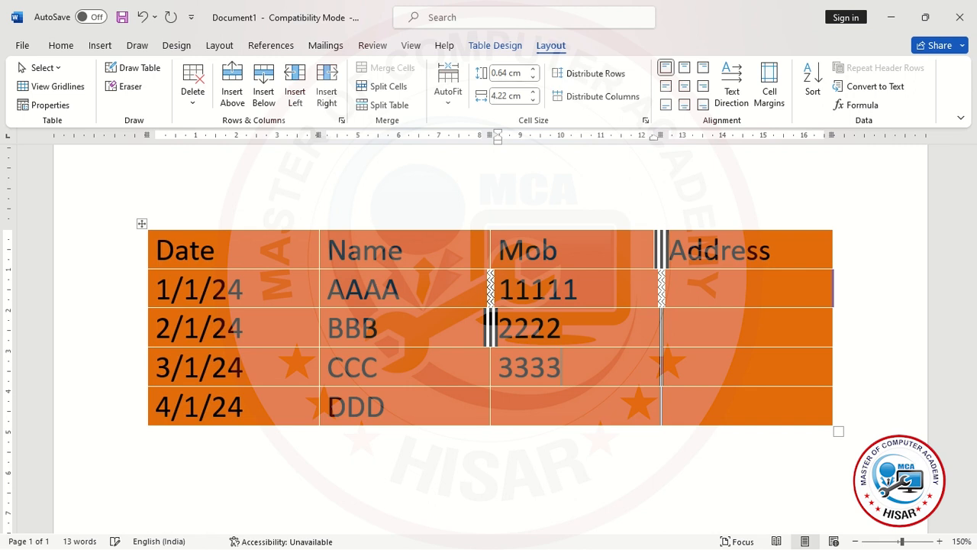
pyautogui.write('4444')
pyautogui.press('Tab')
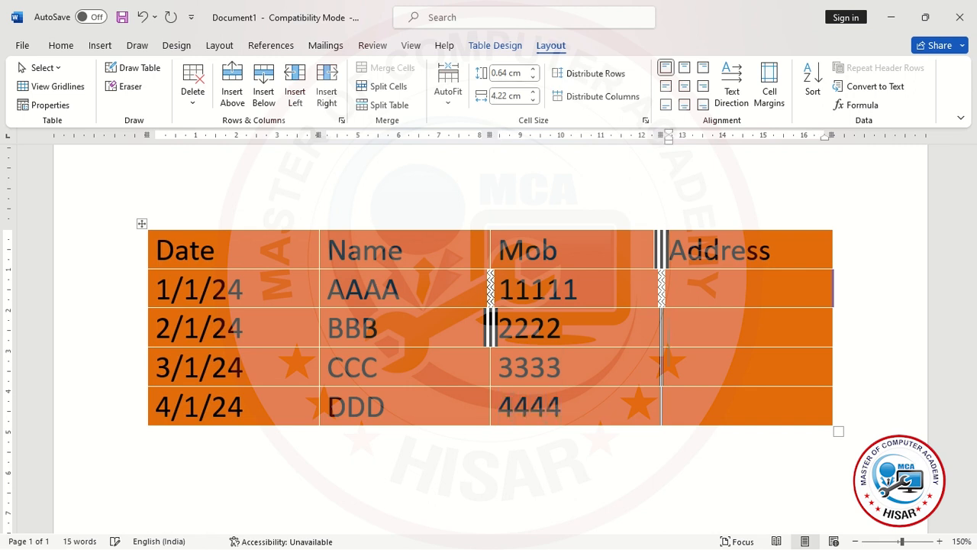
# Enter Hisar, Delhi and Mumbai in the first three cells below the Address heading
pyautogui.write('Hisar')
pyautogui.write('H')
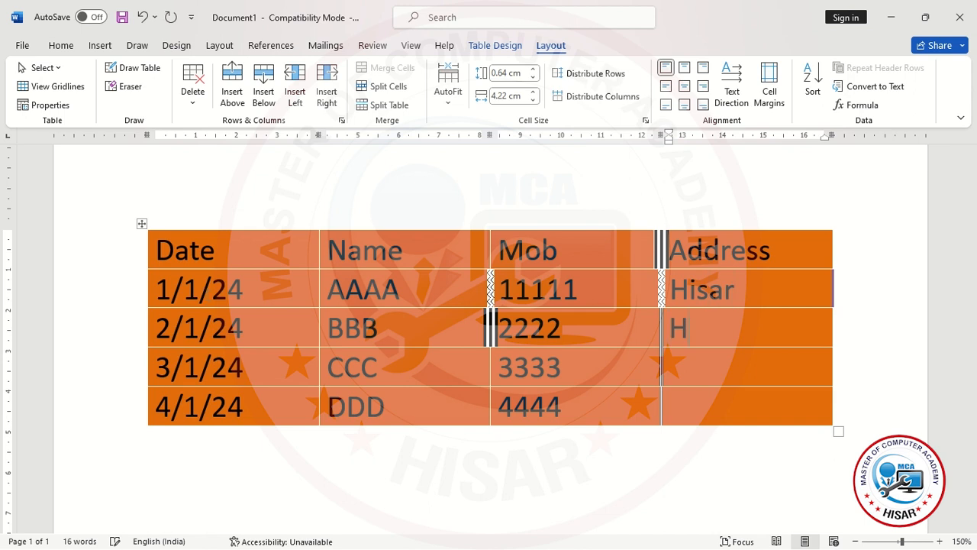
pyautogui.press('BackSpace')
pyautogui.write('delh')
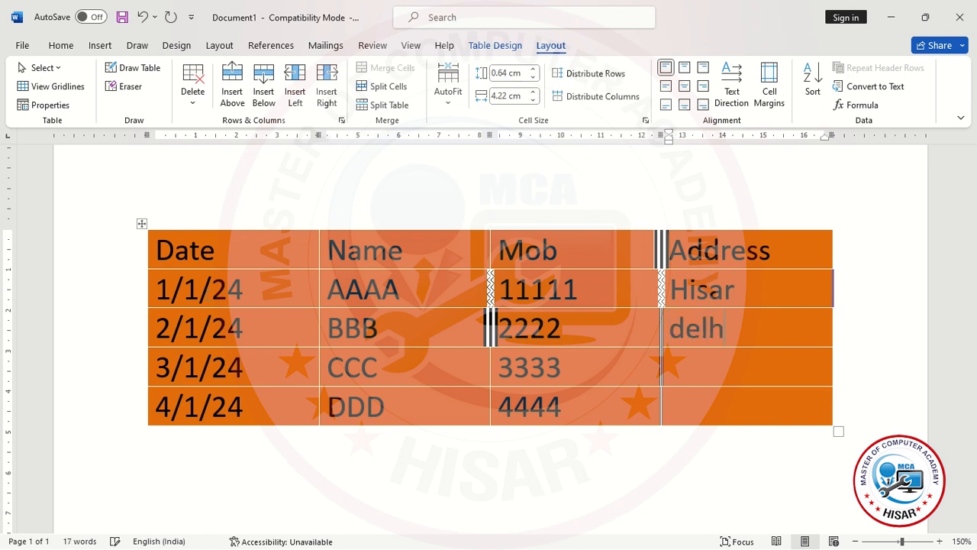
pyautogui.press('BackSpace')
pyautogui.press('BackSpace')
pyautogui.press('BackSpace')
pyautogui.press('BackSpace')
pyautogui.write('De')
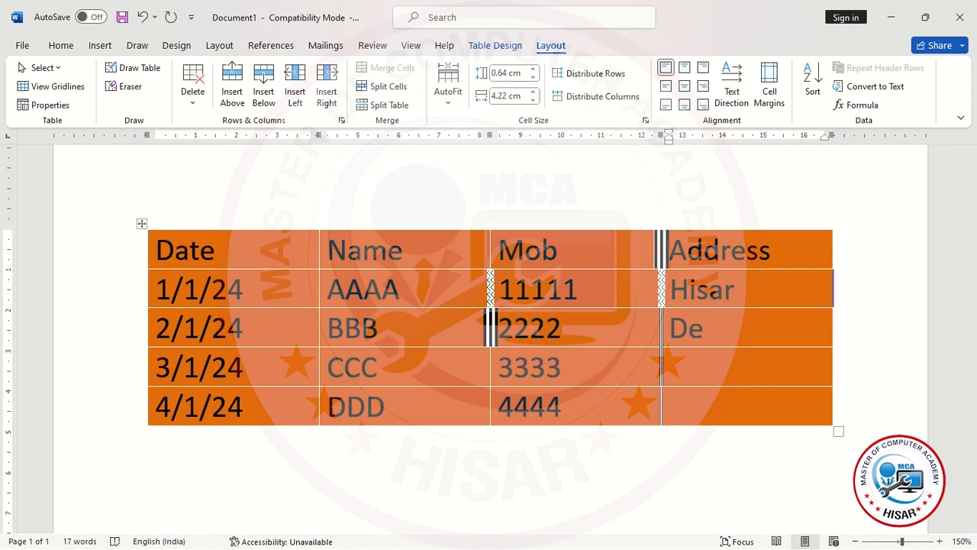
pyautogui.write('lhi')
pyautogui.press('Down')
pyautogui.write('M')
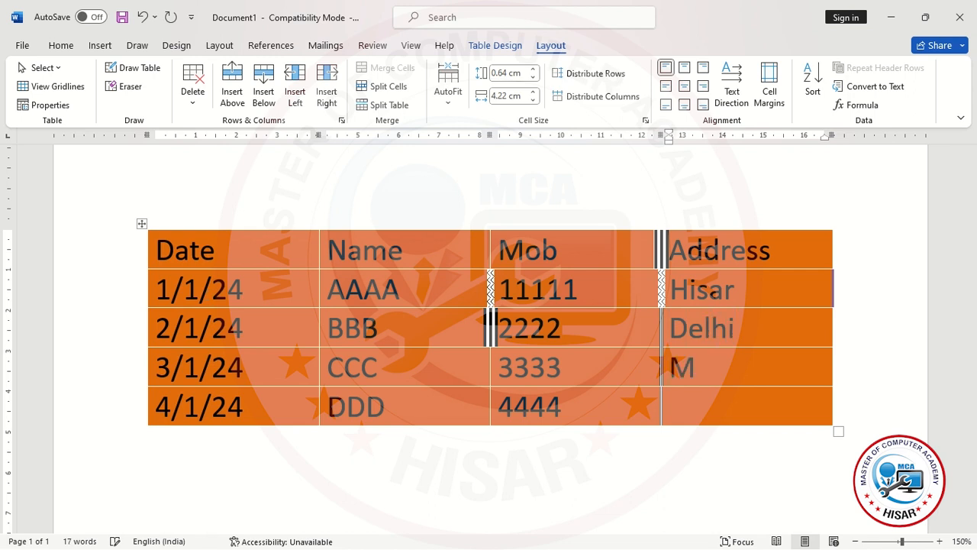
pyautogui.write('umbai')
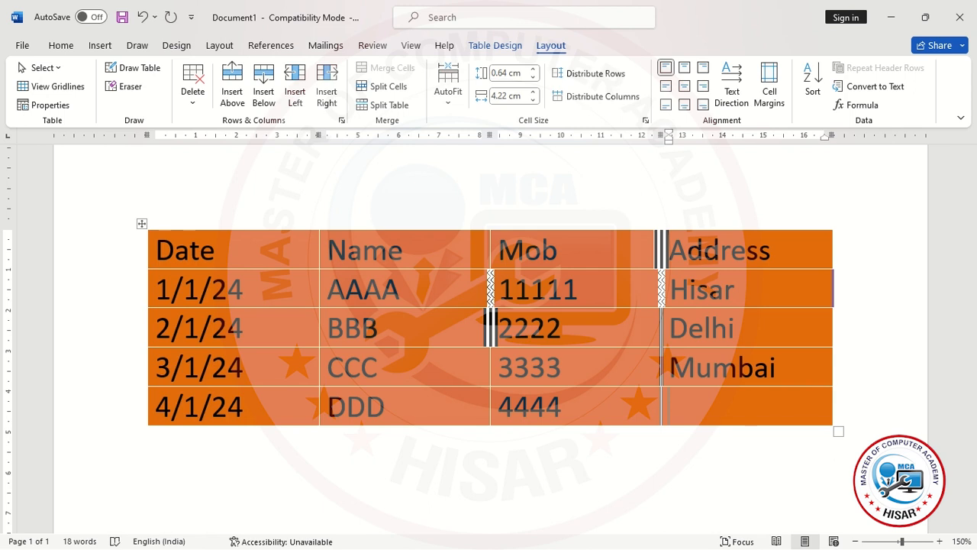
# Select the cell containing 1/1/24, and select the entire Name column
pyautogui.click(64, 67)
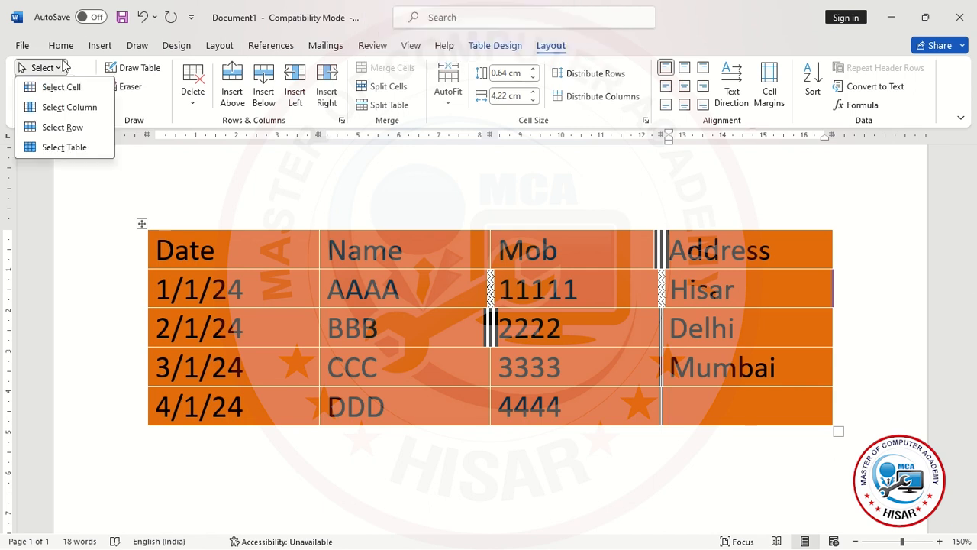
pyautogui.click(264, 247)
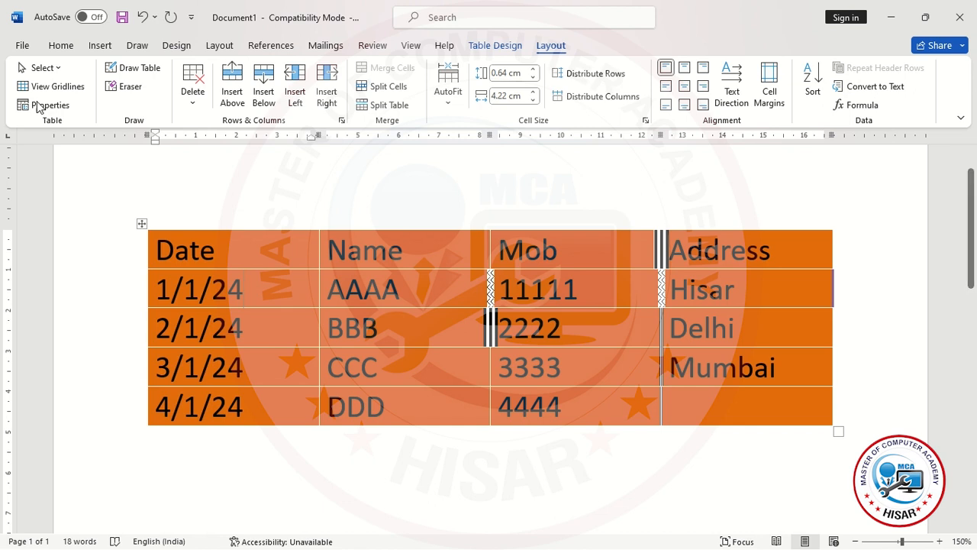
pyautogui.click(42, 67)
pyautogui.click(38, 85)
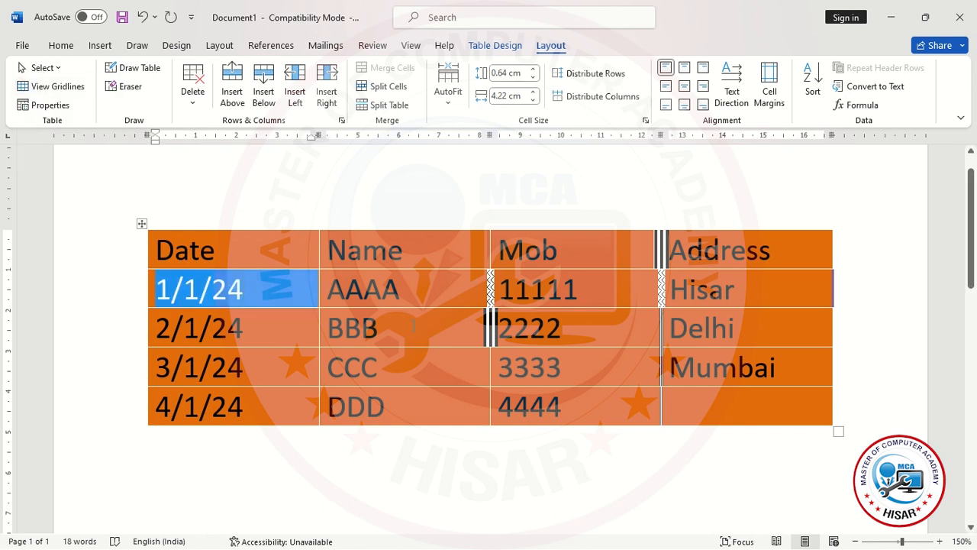
pyautogui.click(419, 288)
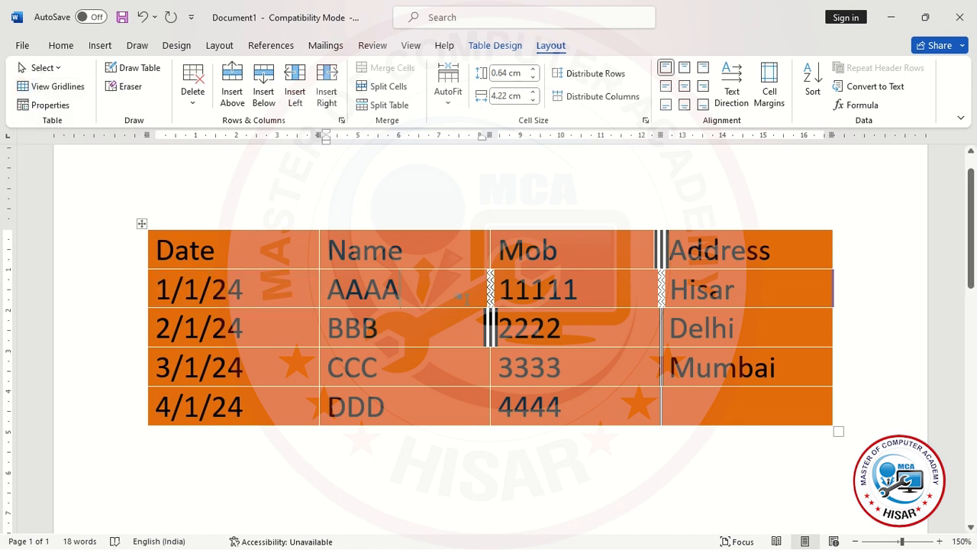
pyautogui.click(42, 67)
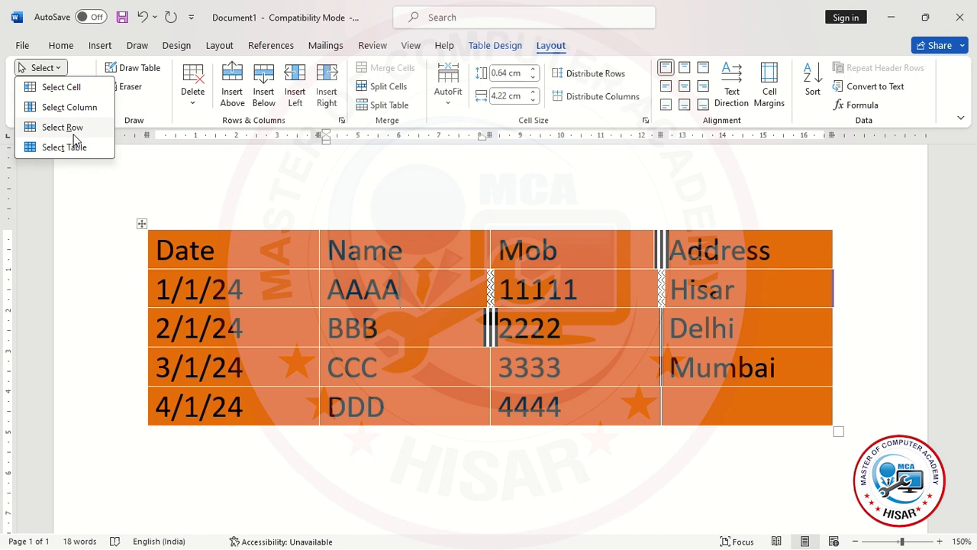
pyautogui.click(81, 109)
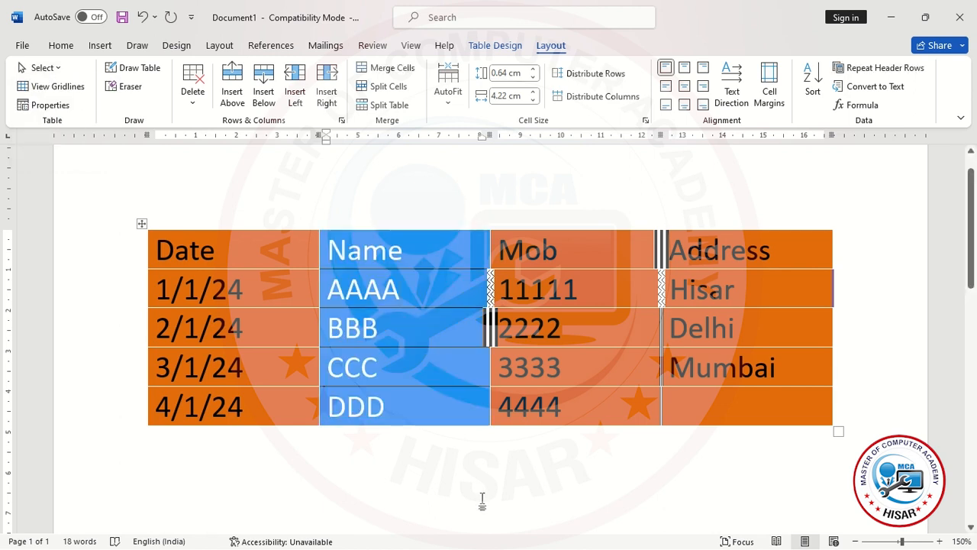
# Select a whole row of the table, select the entire table, and clear the selection
pyautogui.click(564, 329)
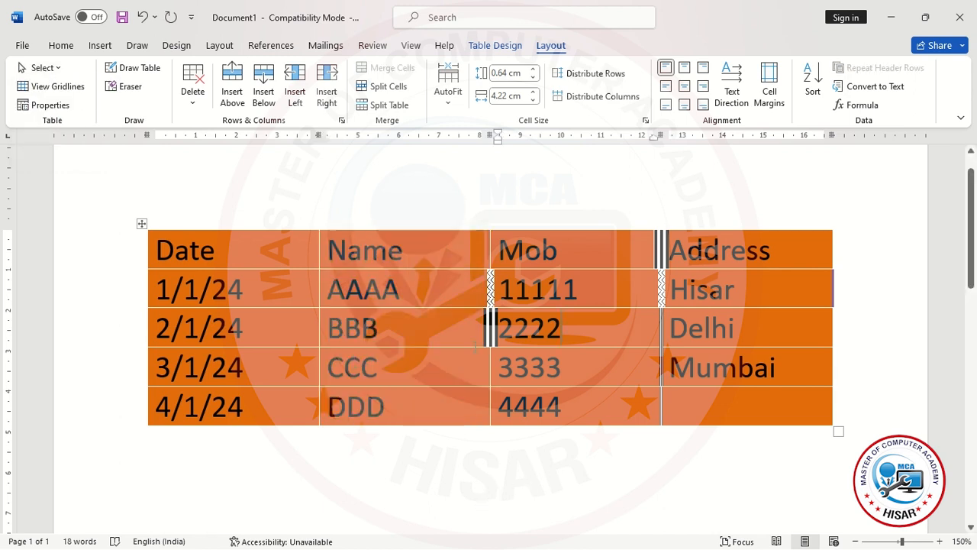
pyautogui.click(43, 68)
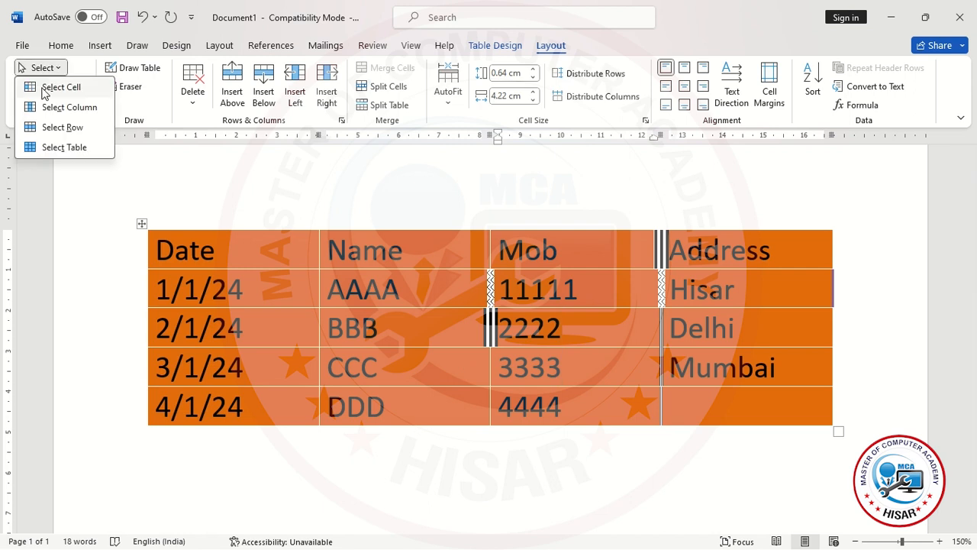
pyautogui.click(54, 128)
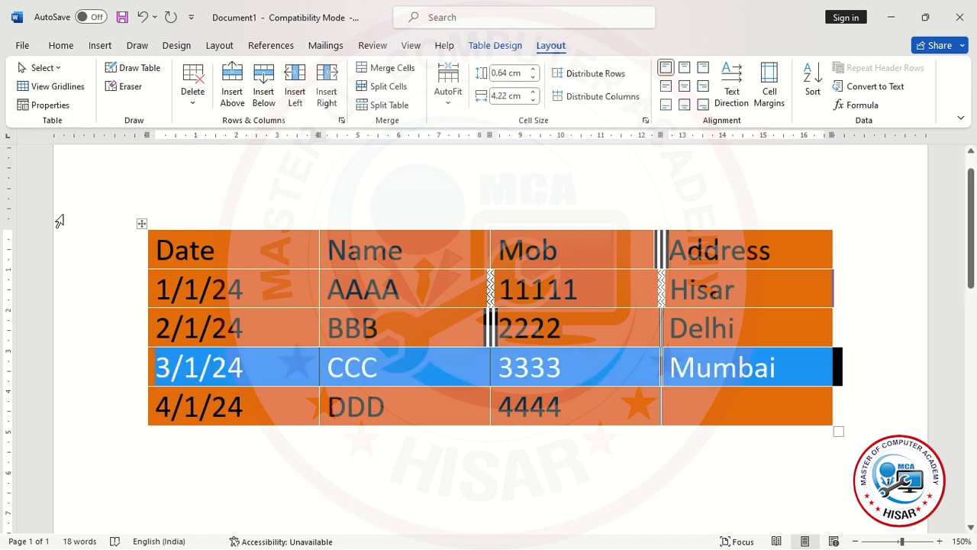
pyautogui.click(613, 402)
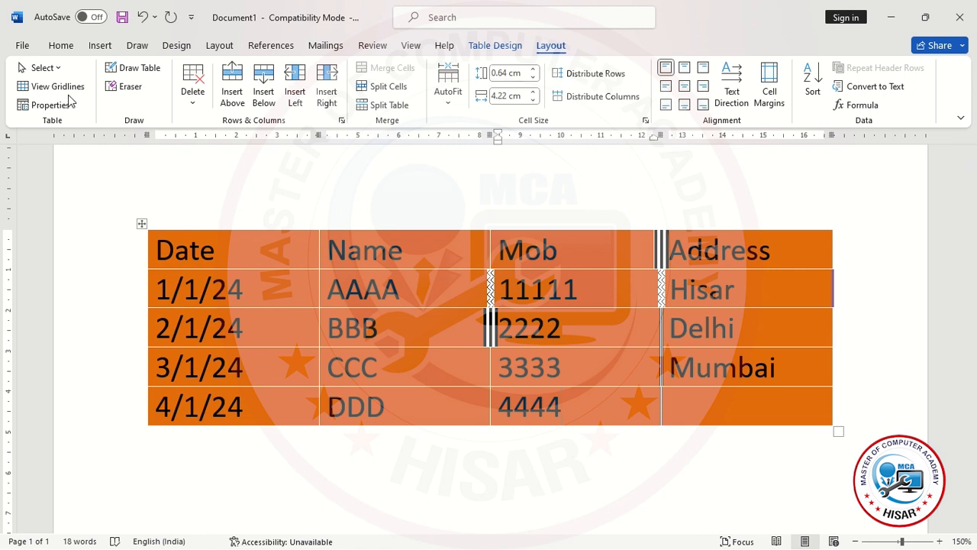
pyautogui.click(40, 67)
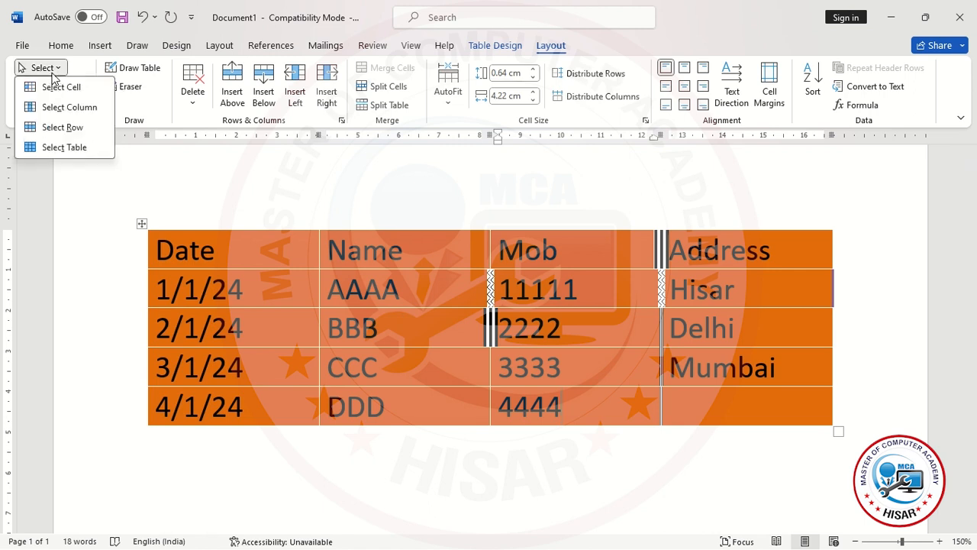
pyautogui.click(59, 147)
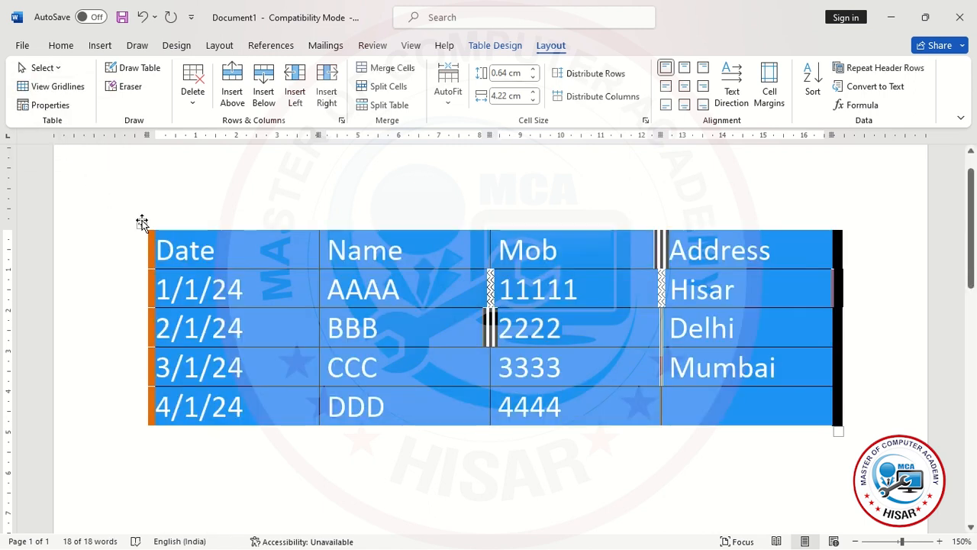
pyautogui.click(447, 350)
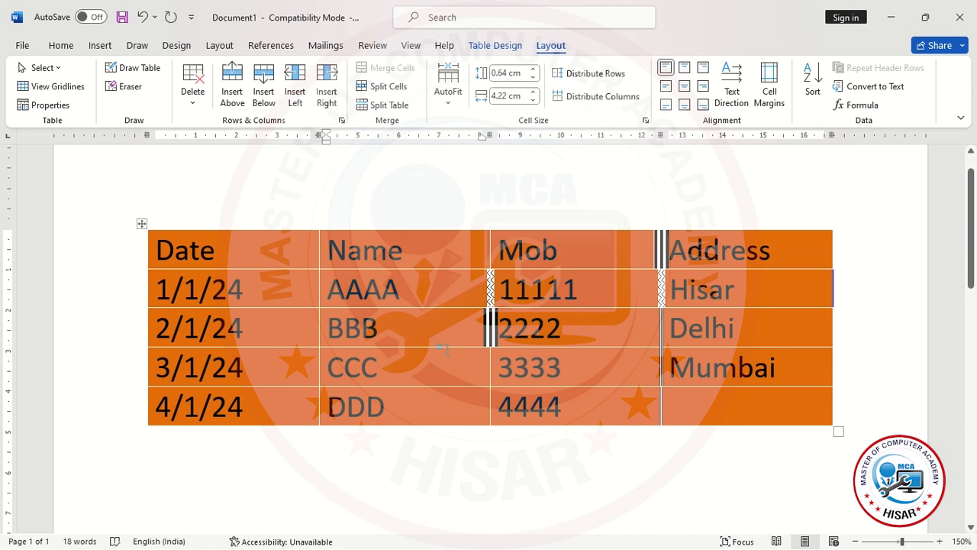
# Toggle the table gridlines on and off, and erase the bottom and right borders of the empty last Address cell
pyautogui.click(48, 88)
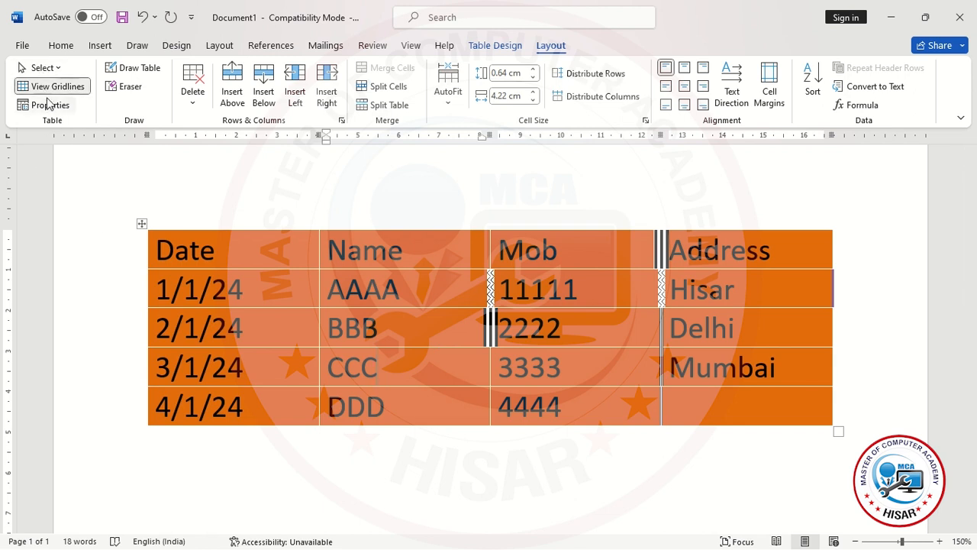
pyautogui.click(53, 89)
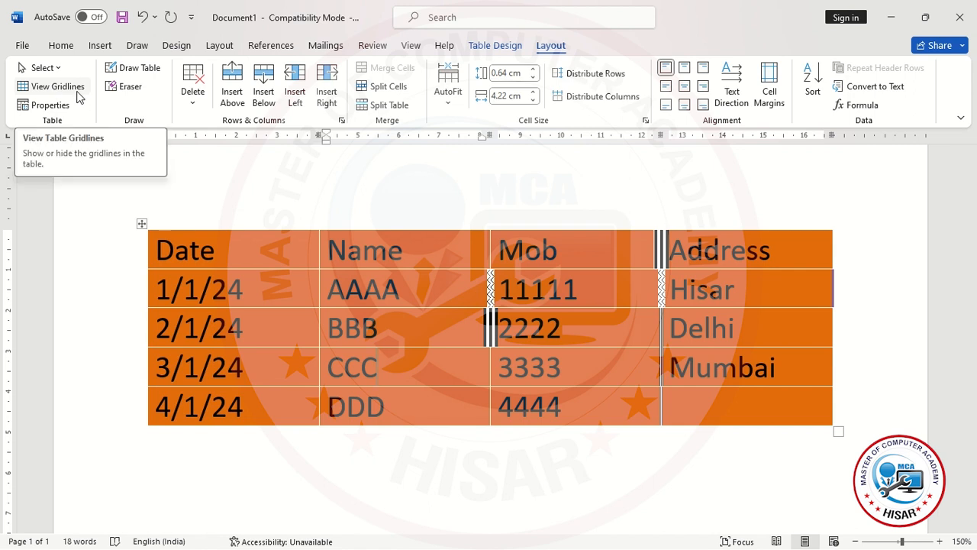
pyautogui.click(125, 86)
pyautogui.moveTo(753, 422); pyautogui.dragTo(675, 413)
pyautogui.moveTo(846, 398); pyautogui.dragTo(797, 420)
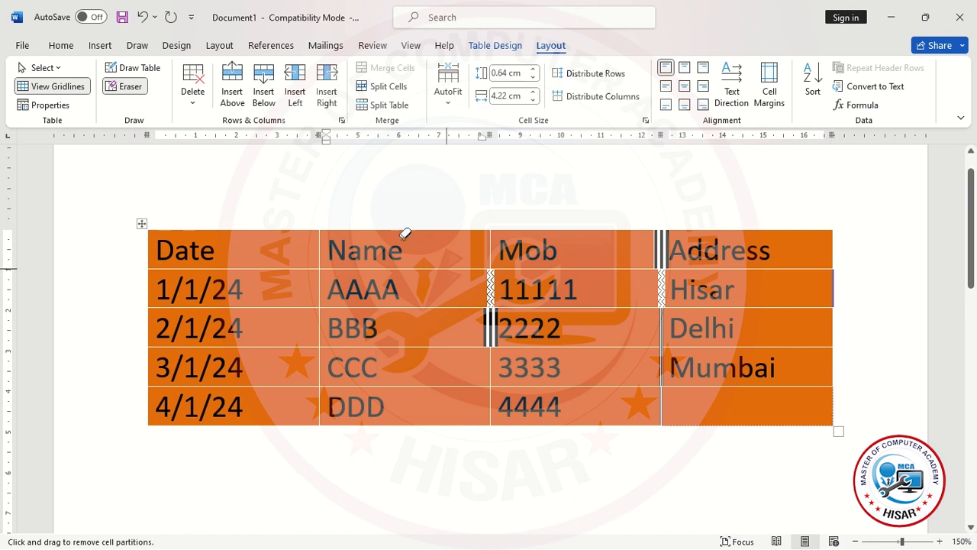
# Stop erasing and toggle the table gridlines to compare how the erased cell edges look with and without them
pyautogui.click(52, 89)
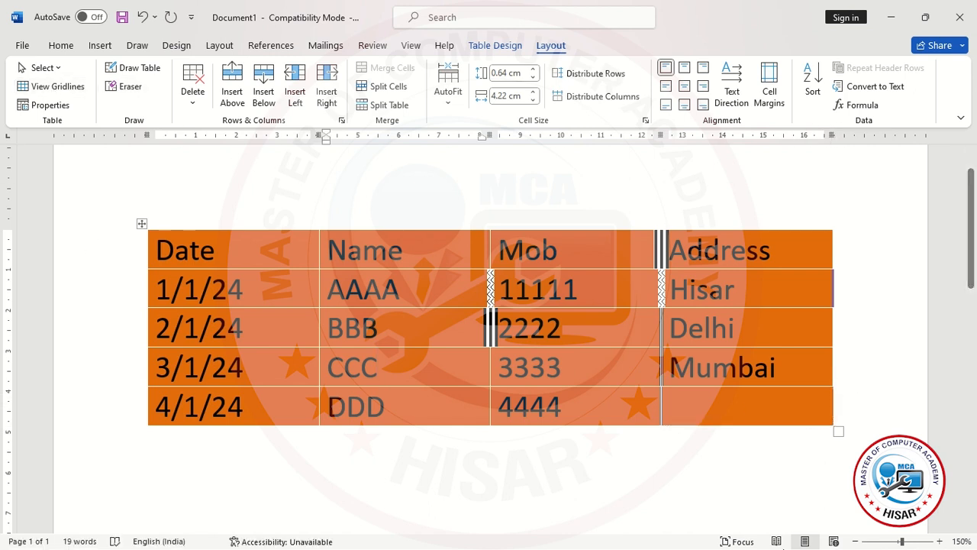
pyautogui.click(50, 86)
pyautogui.scroll(4, 802, 450)
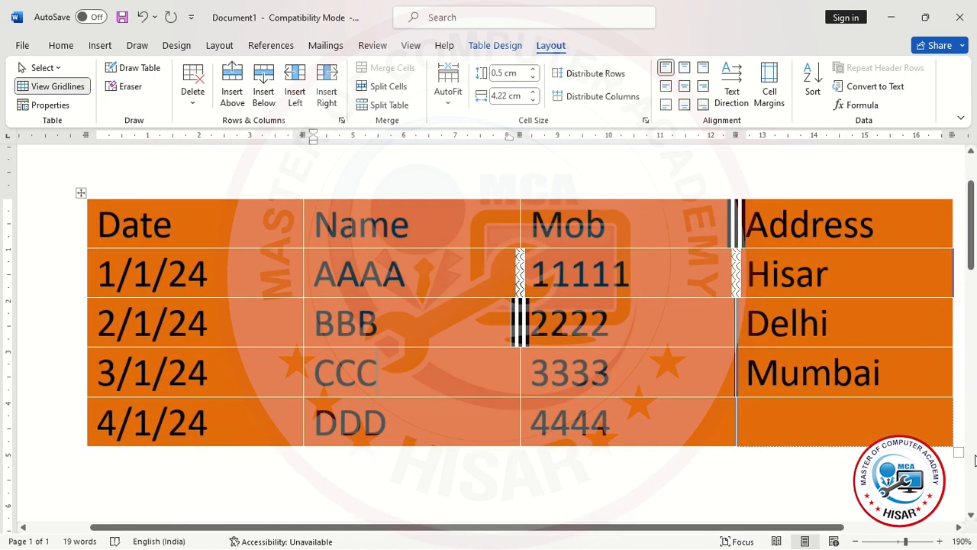
pyautogui.click(40, 87)
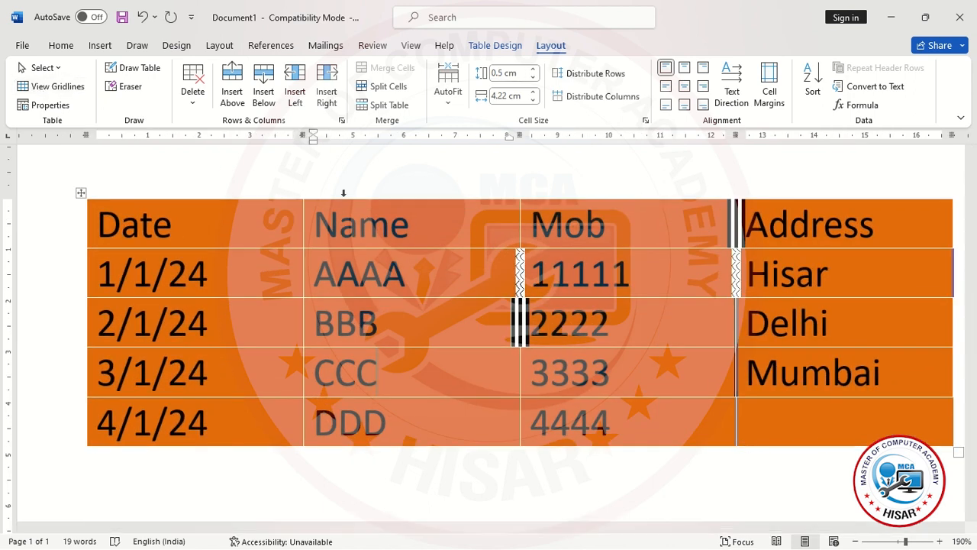
# Draw two small table boxes in the empty area below the table, about 2.66 × 0.79 cm and 1.54 × 1.12 cm, and stop drawing
pyautogui.click(126, 71)
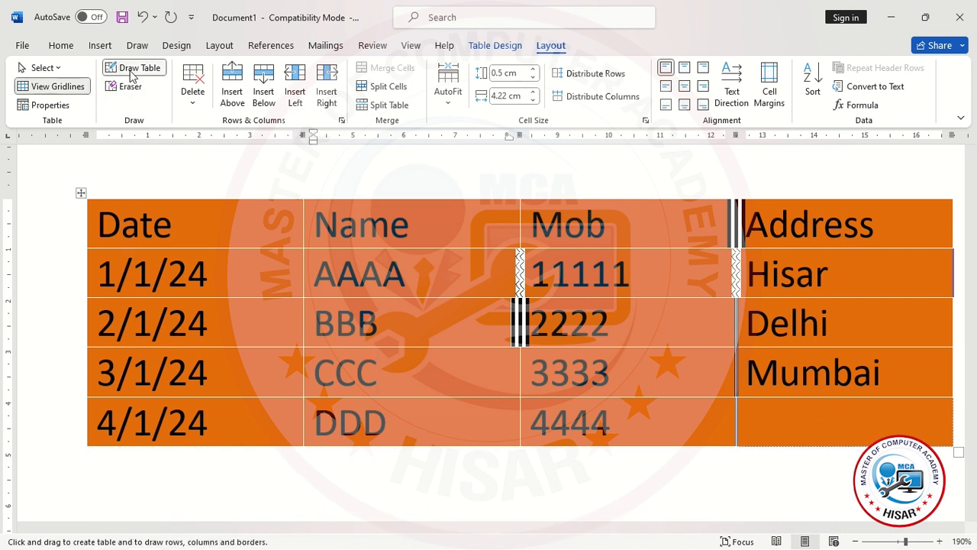
pyautogui.keyDown('ctrl'); pyautogui.scroll(-3, 291, 238); pyautogui.keyUp('ctrl')
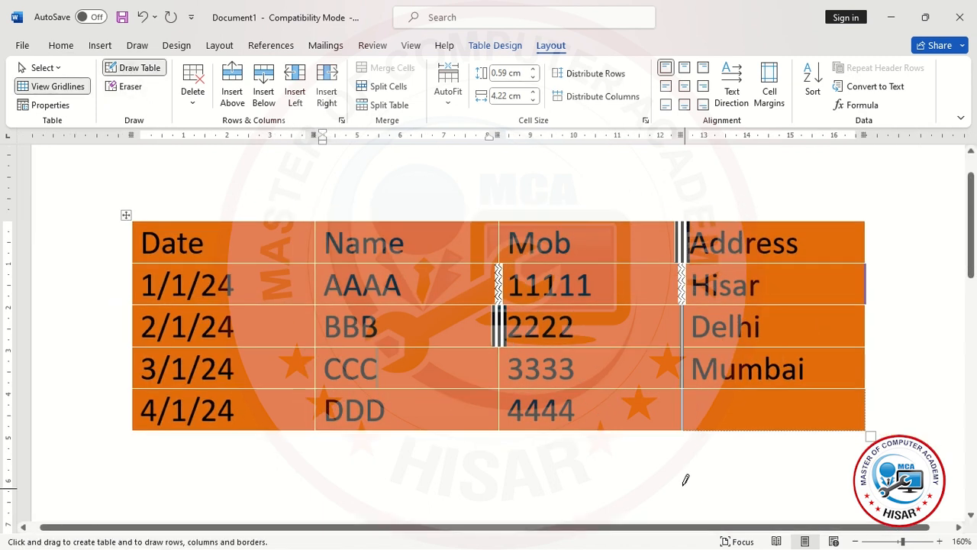
pyautogui.scroll(-2, 660, 451)
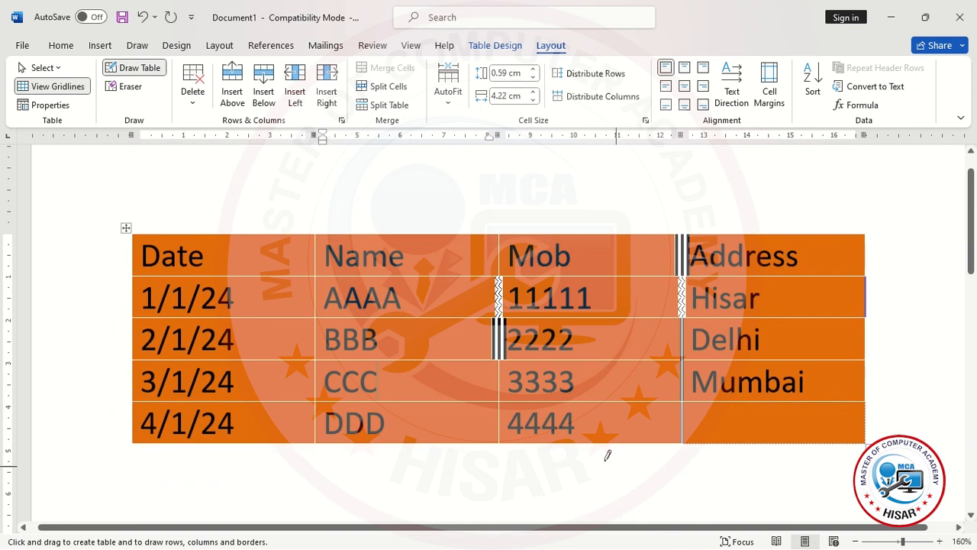
pyautogui.moveTo(600, 457)
pyautogui.mouseDown()
pyautogui.moveTo(892, 538)
pyautogui.moveTo(785, 243)
pyautogui.moveTo(794, 199)
pyautogui.mouseUp()
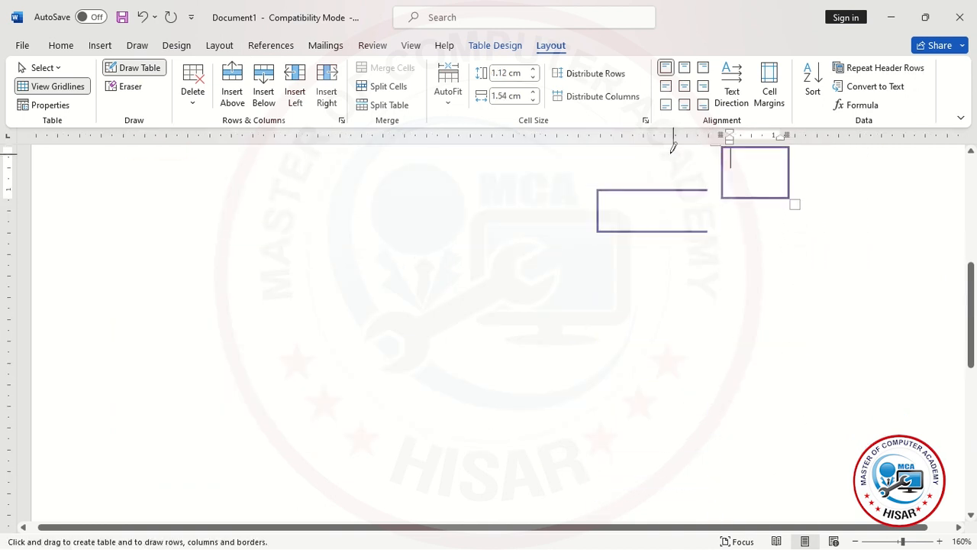
pyautogui.press('Escape')
pyautogui.click(391, 196)
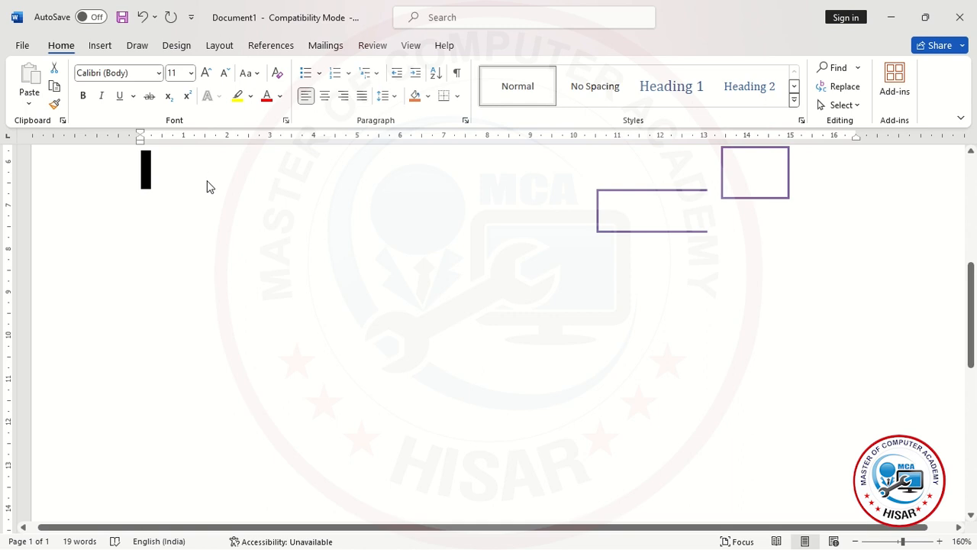
pyautogui.click(659, 190)
pyautogui.scroll(5, 655, 210)
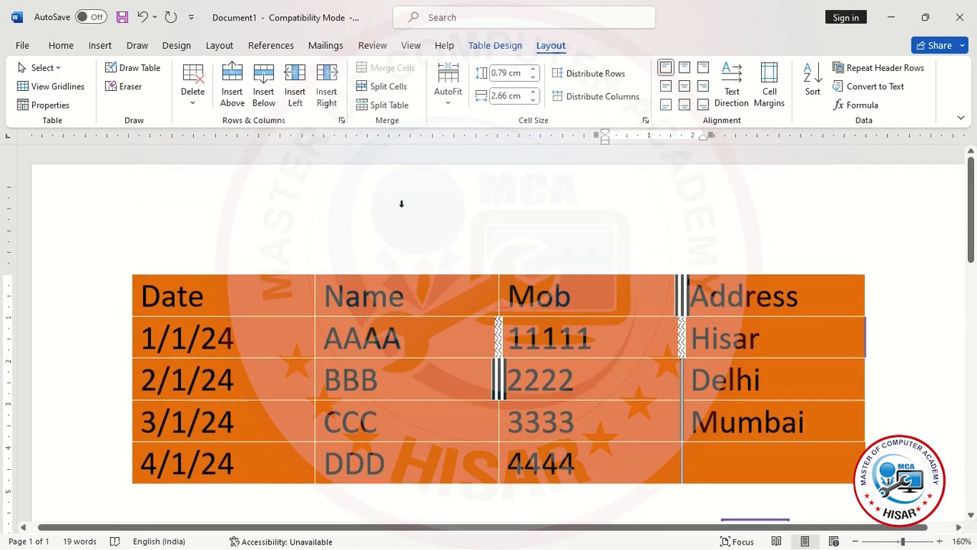
# Delete the Mob column from the table
pyautogui.click(434, 296)
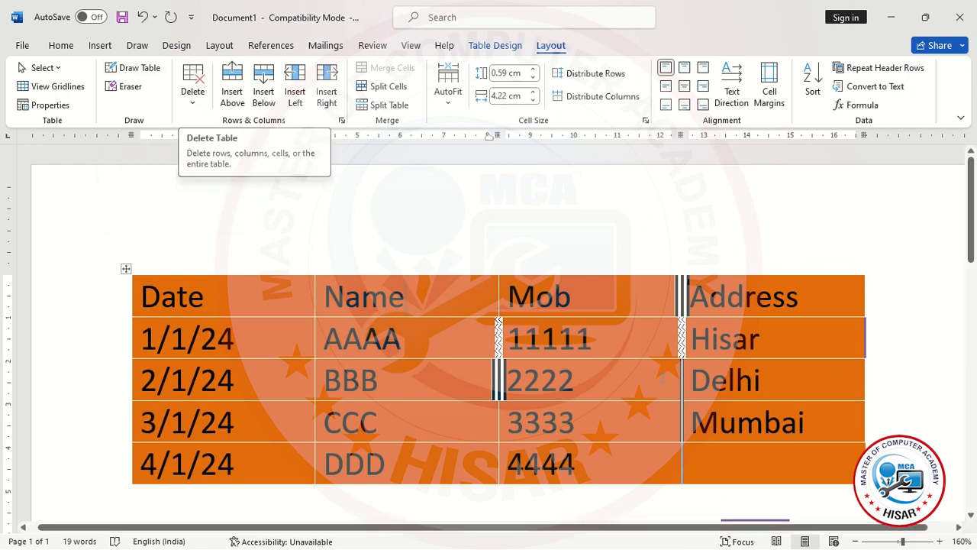
pyautogui.click(590, 295)
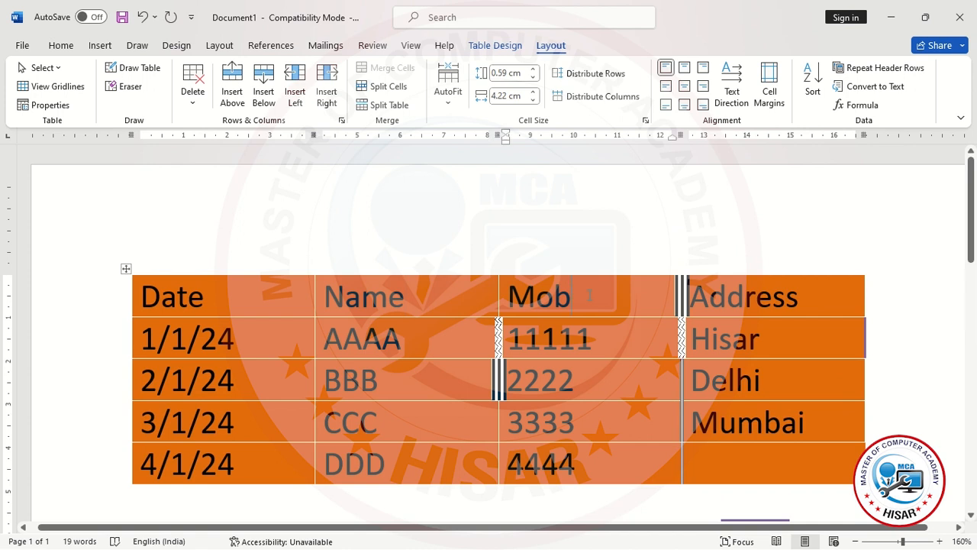
pyautogui.click(200, 101)
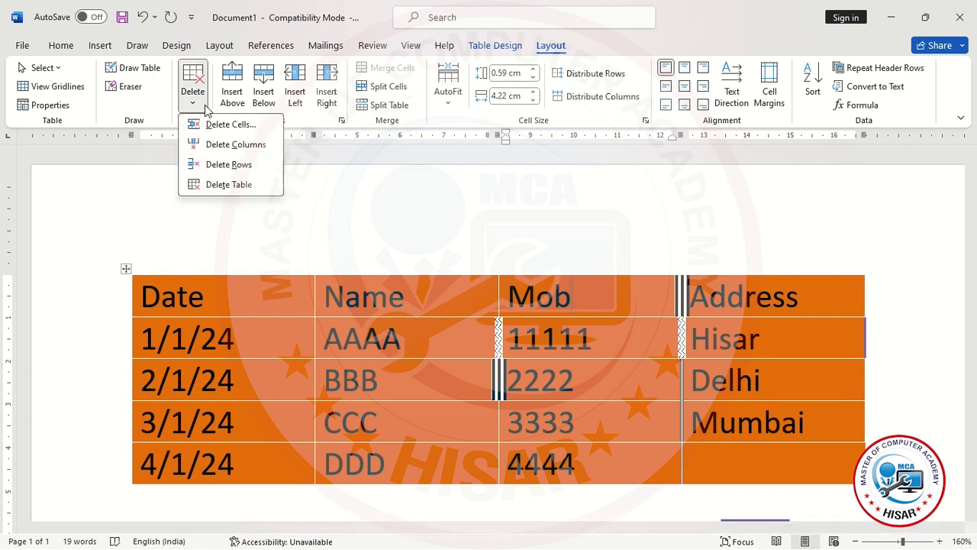
pyautogui.click(217, 147)
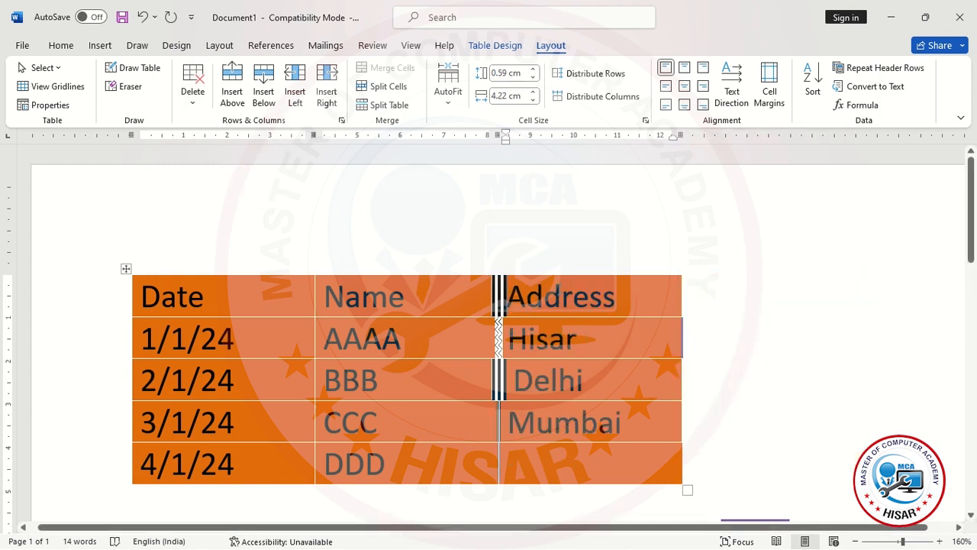
# Undo the deletion of the Mob column
pyautogui.click(192, 95)
pyautogui.click(273, 334)
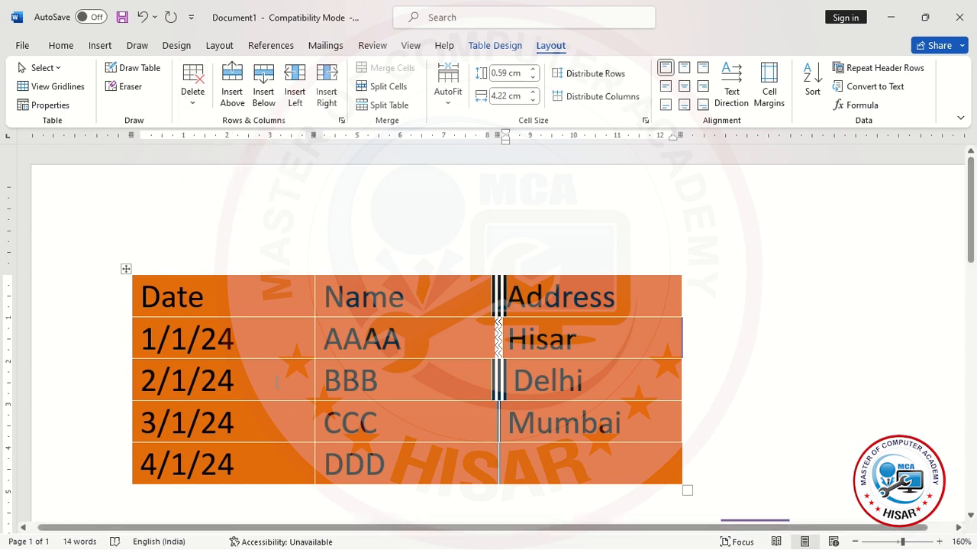
pyautogui.click(260, 379)
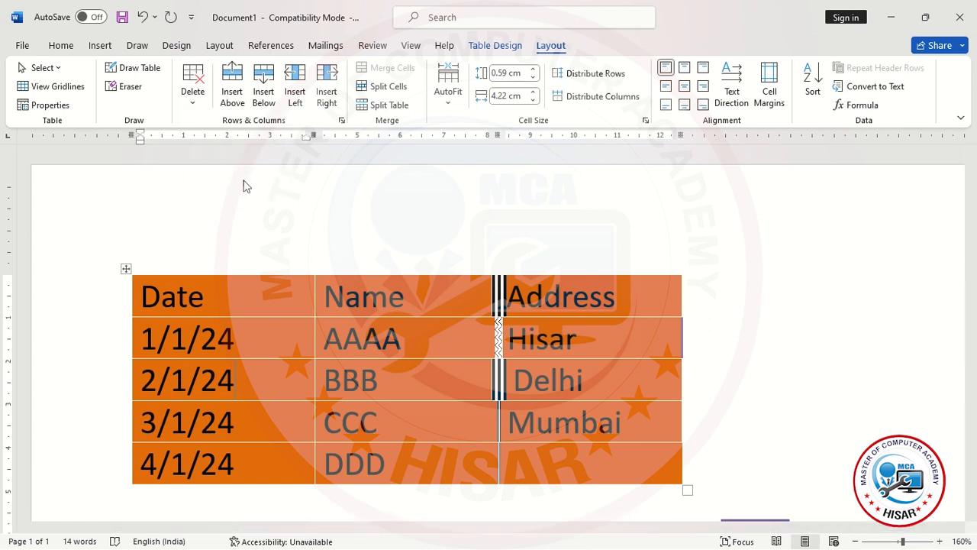
pyautogui.hotkey('ctrl', 'z')
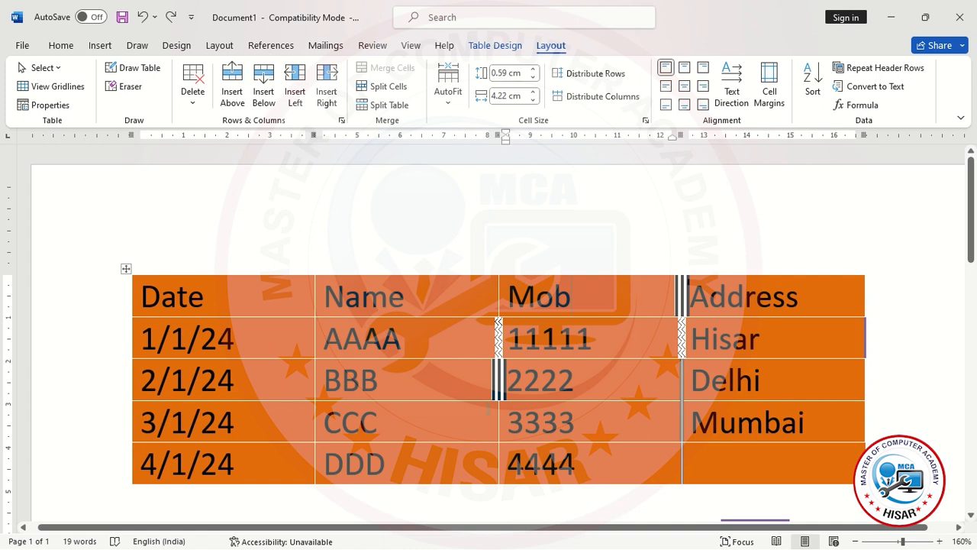
# Delete the 4/1/24 row from the table
pyautogui.click(449, 464)
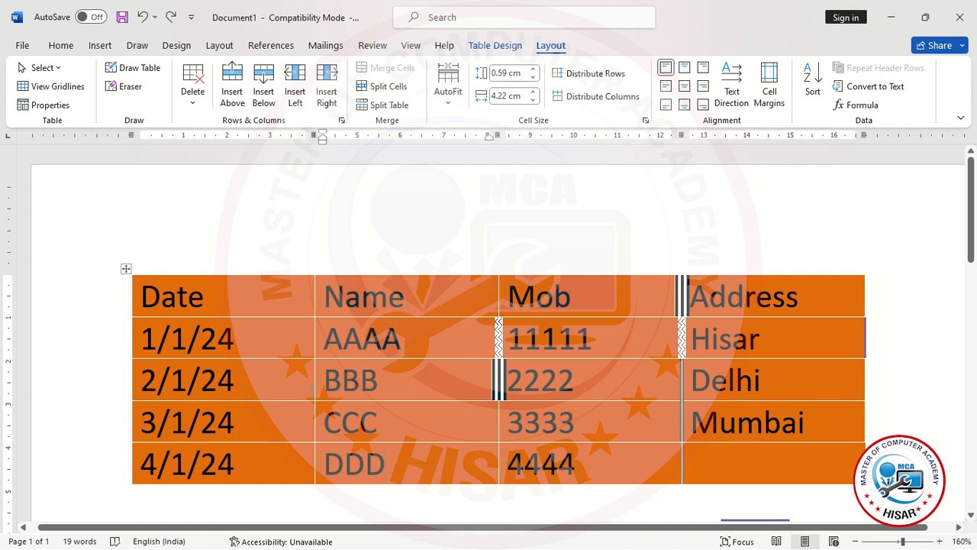
pyautogui.click(193, 96)
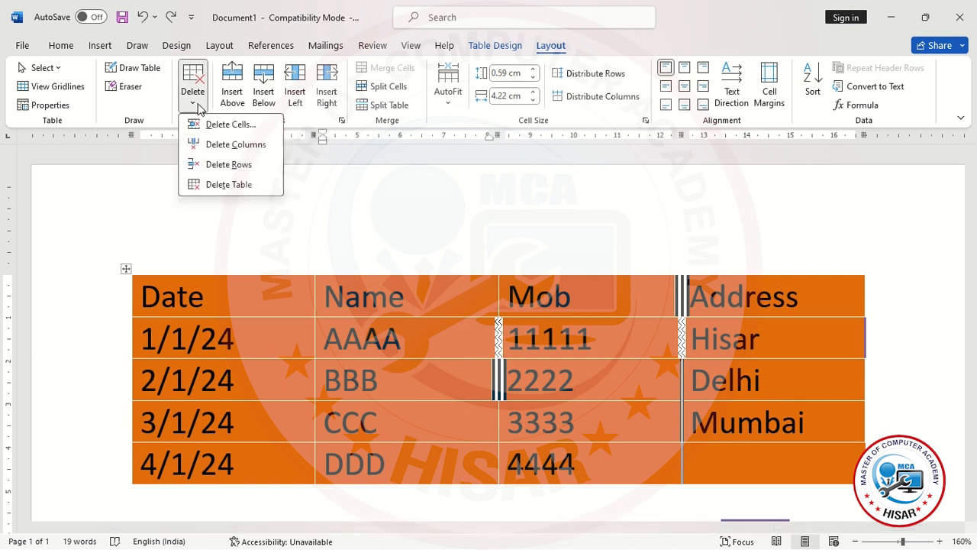
pyautogui.click(265, 165)
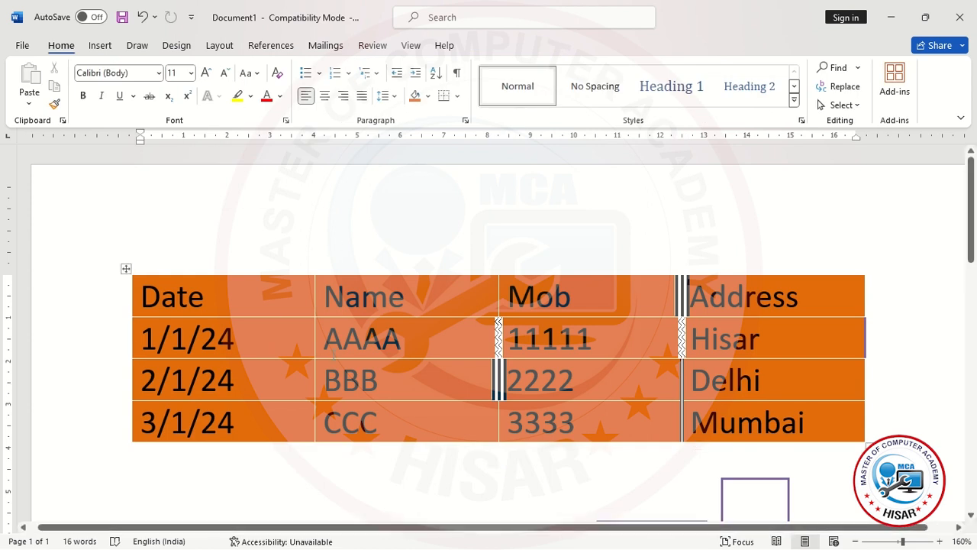
# Insert one empty row above and one empty row below the 1/1/24 row
pyautogui.click(383, 362)
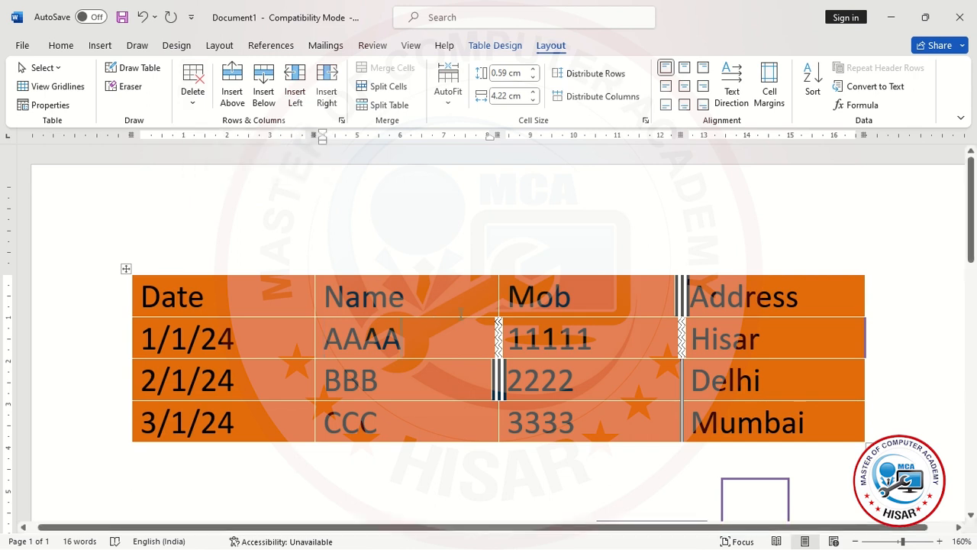
pyautogui.click(531, 298)
pyautogui.click(468, 285)
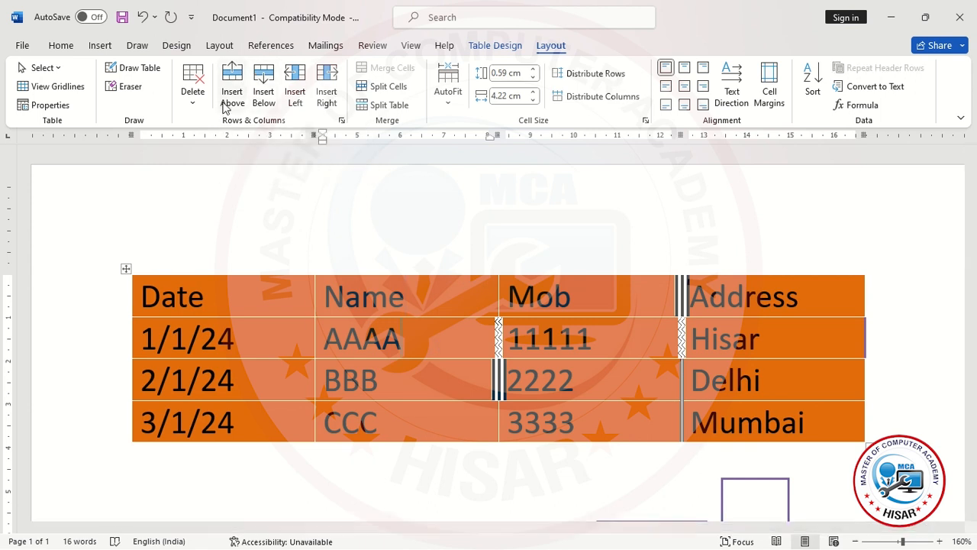
pyautogui.click(231, 96)
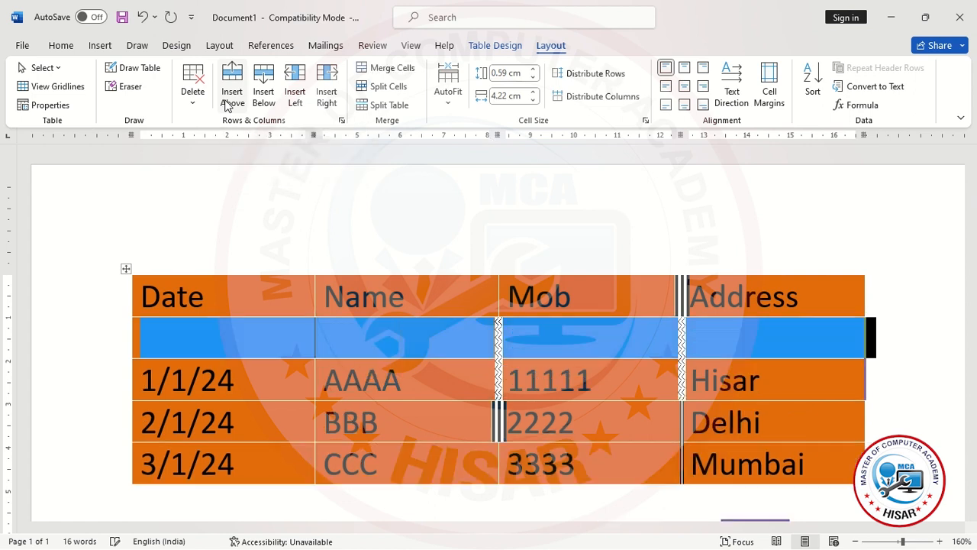
pyautogui.click(416, 324)
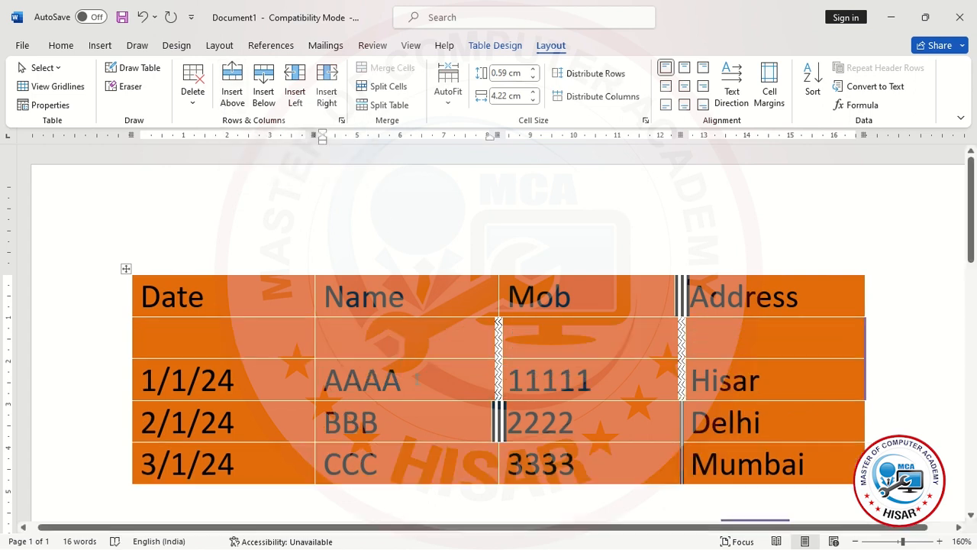
pyautogui.click(264, 91)
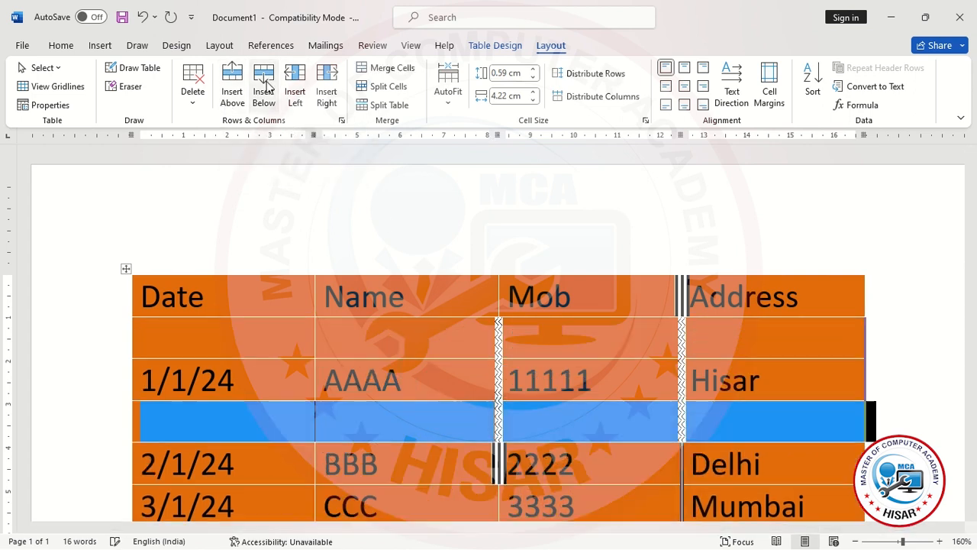
# Insert one empty column to the left and one to the right of the Name column
pyautogui.click(426, 422)
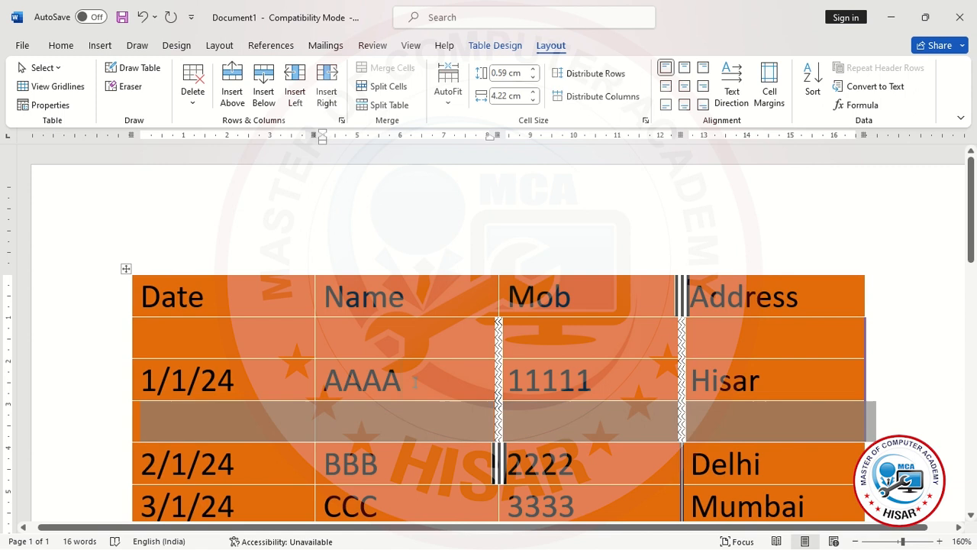
pyautogui.click(304, 91)
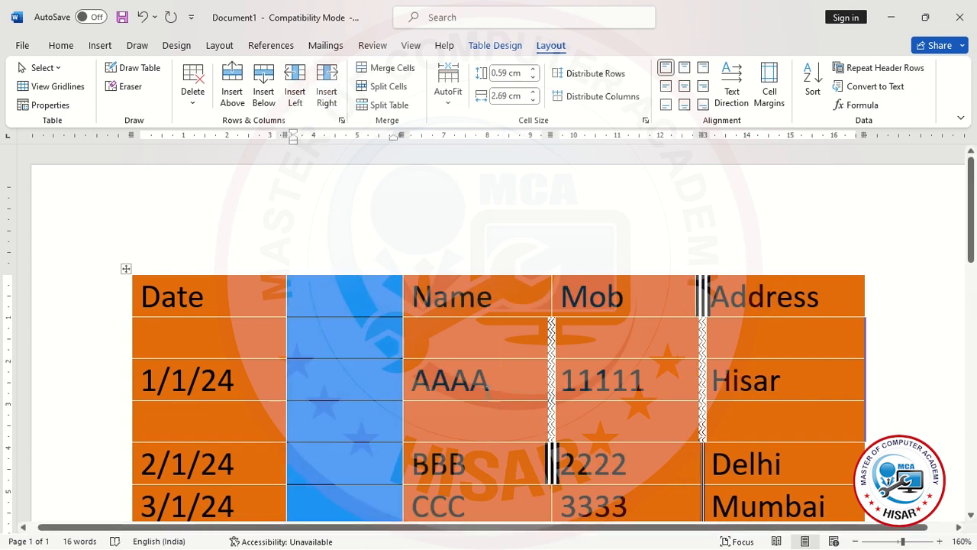
pyautogui.click(487, 388)
pyautogui.click(331, 90)
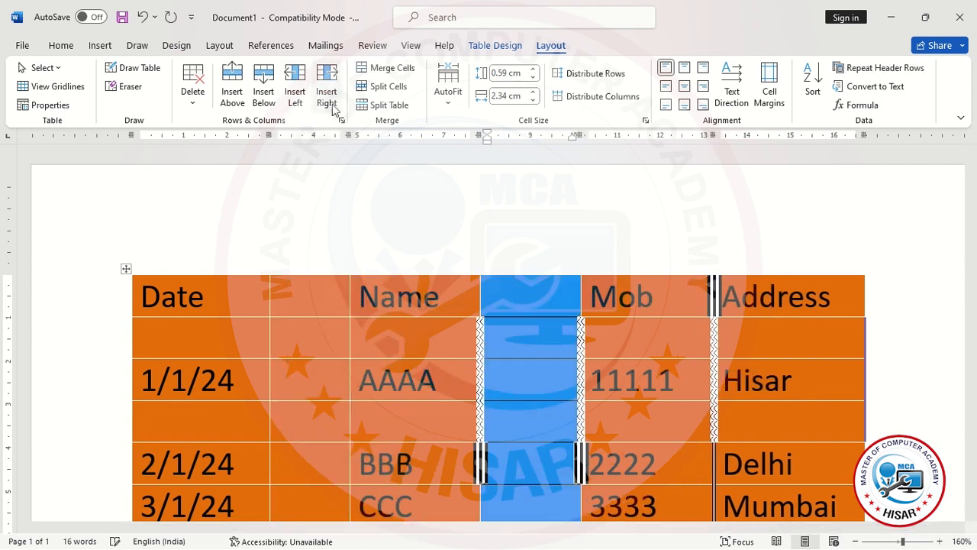
pyautogui.click(505, 378)
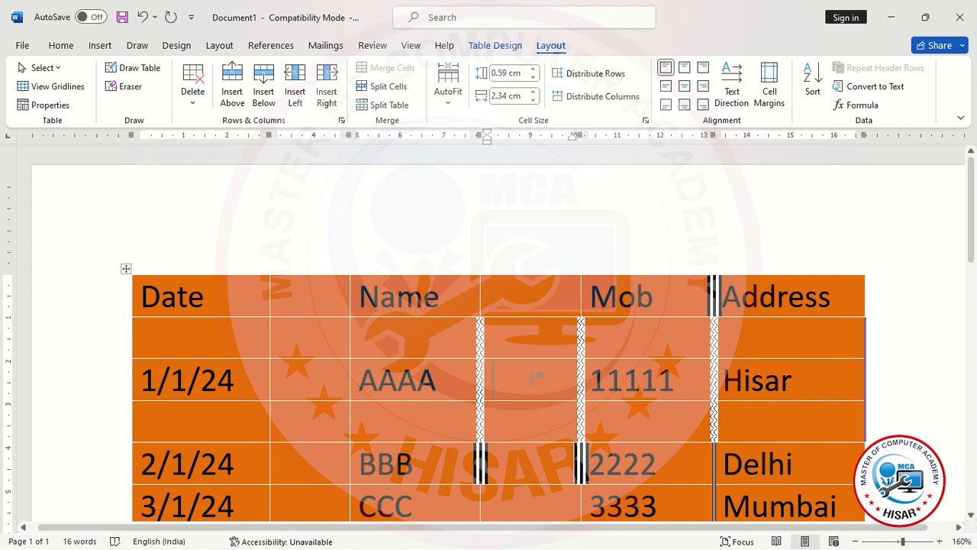
# Insert an empty row above the header row of the table
pyautogui.click(500, 297)
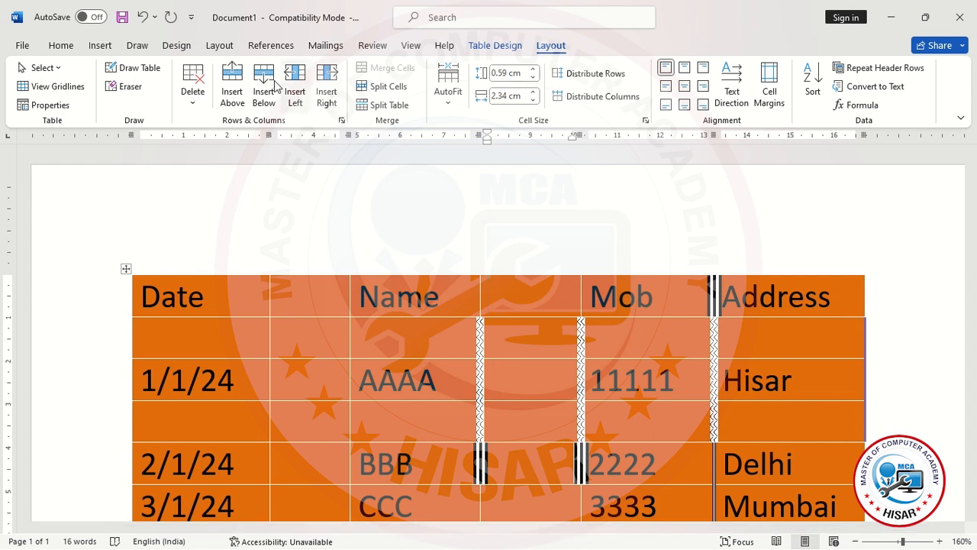
pyautogui.click(233, 90)
pyautogui.click(556, 289)
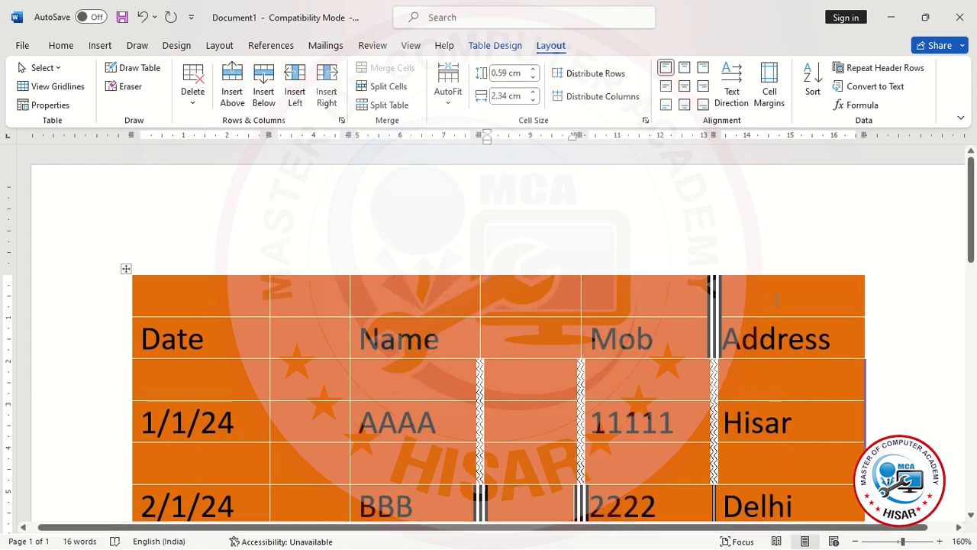
# Merge all cells of the empty first row into a single cell
pyautogui.moveTo(777, 300); pyautogui.dragTo(202, 292)
pyautogui.moveTo(305, 306); pyautogui.dragTo(184, 294)
pyautogui.click(232, 298)
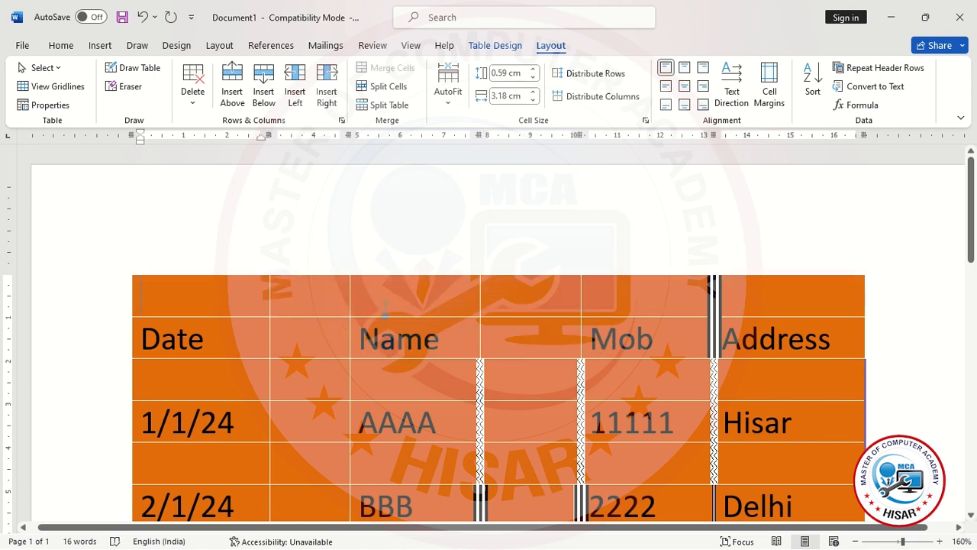
pyautogui.keyDown('shift'); pyautogui.click(741, 308); pyautogui.keyUp('shift')
pyautogui.click(772, 327)
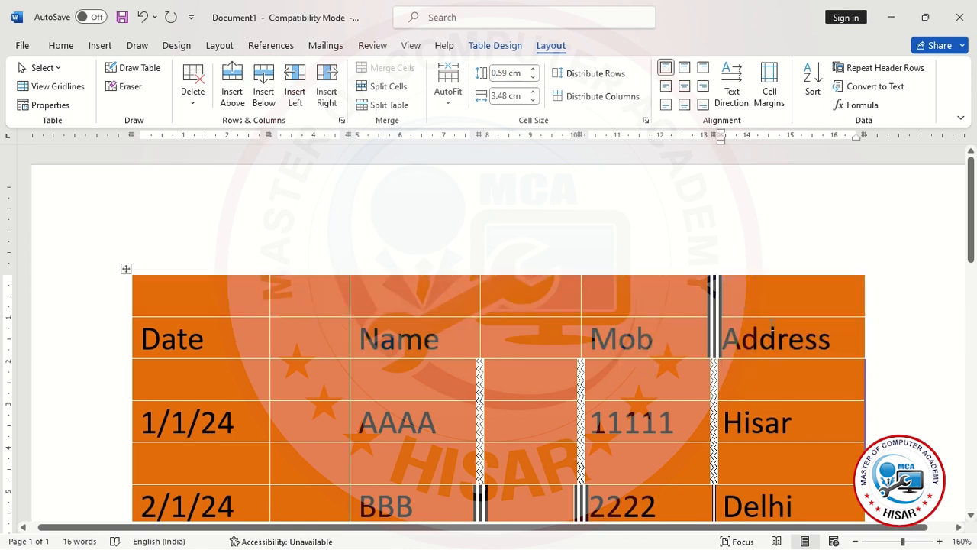
pyautogui.moveTo(765, 304); pyautogui.dragTo(212, 277)
pyautogui.click(376, 70)
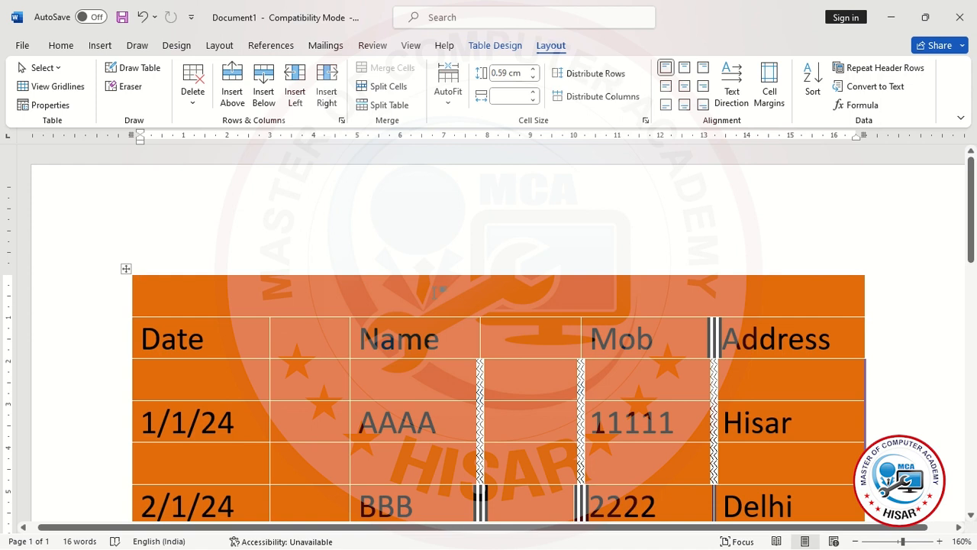
# Enter the title MCA Computer Center in the merged first row
pyautogui.write('Mca')
pyautogui.press('BackSpace')
pyautogui.press('BackSpace')
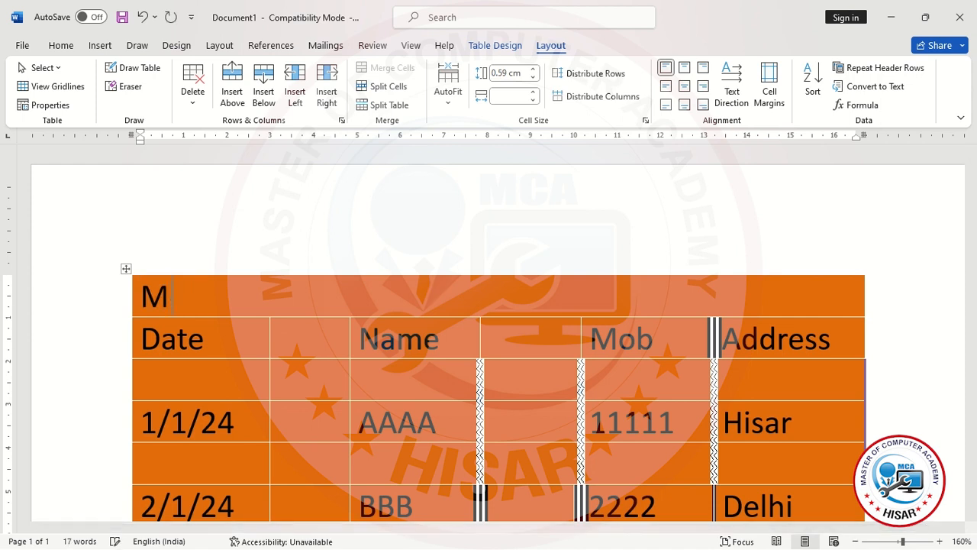
pyautogui.write('CA C')
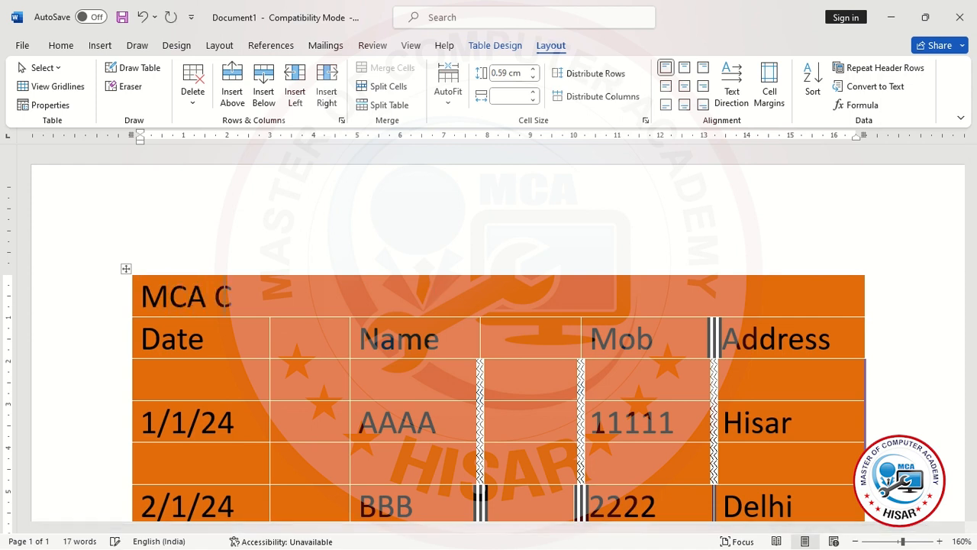
pyautogui.write('ompu')
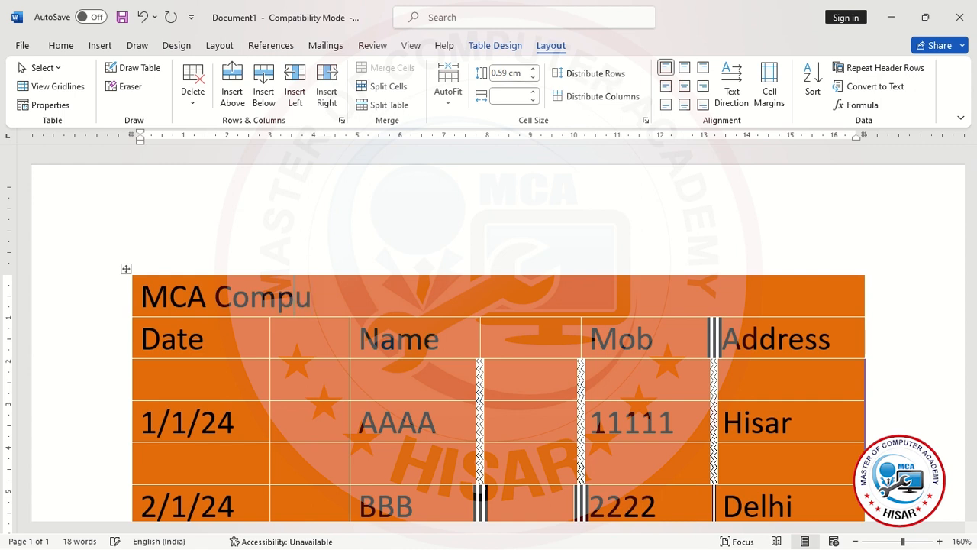
pyautogui.write('ter C')
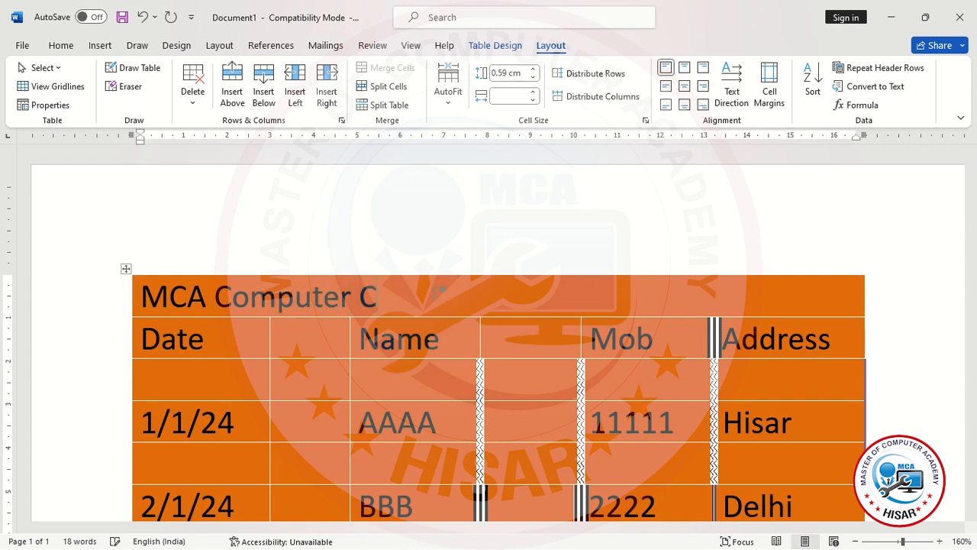
pyautogui.write('enter')
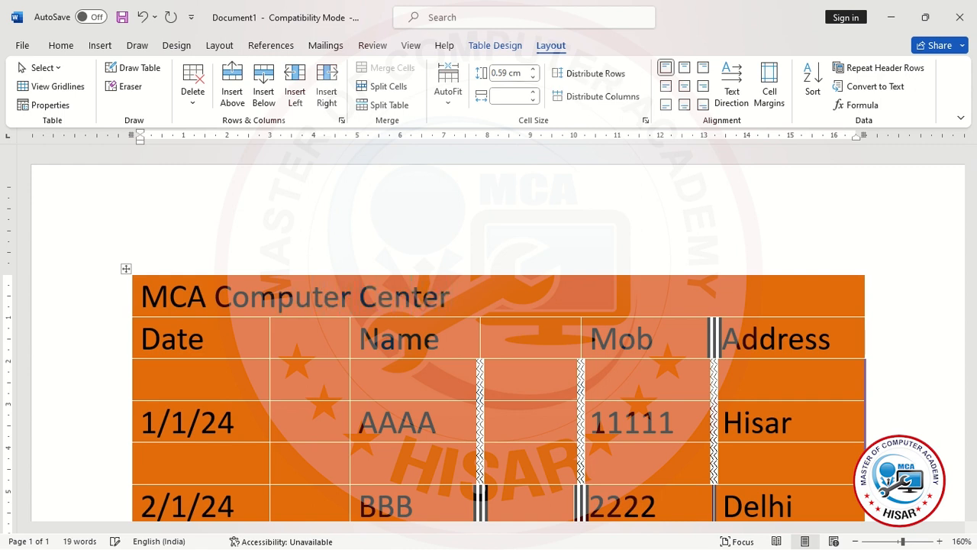
# Append ", Hisar" to the title in the first row and correct the spelling of Center to Centre
pyautogui.write(', Hisar')
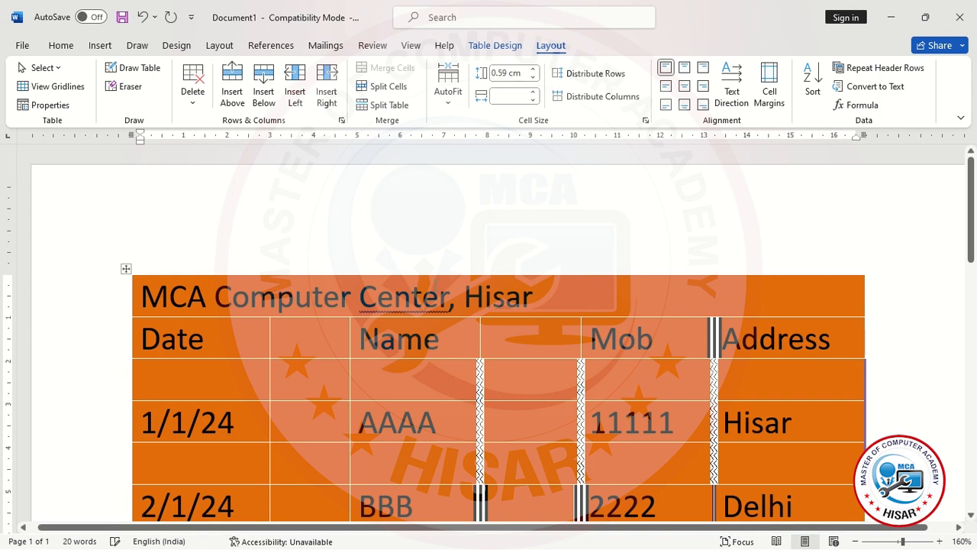
pyautogui.rightClick(405, 296)
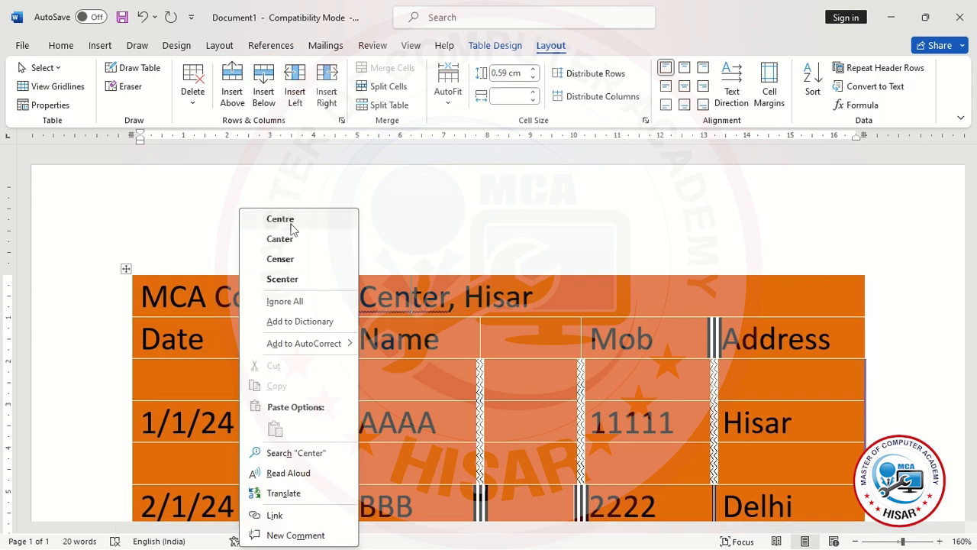
pyautogui.click(287, 220)
pyautogui.moveTo(538, 299); pyautogui.dragTo(151, 249)
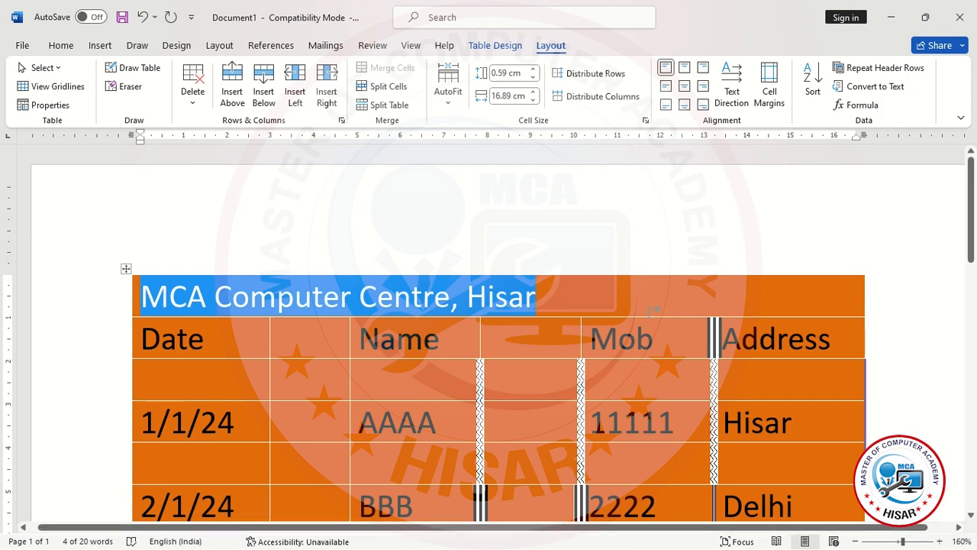
pyautogui.click(465, 192)
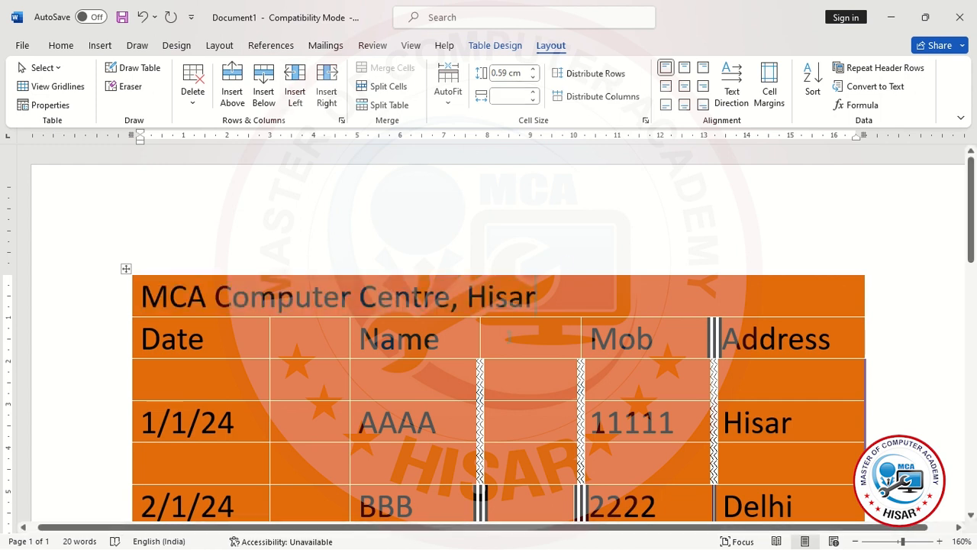
# Split the empty cell directly below the Name header into 2 columns and 2 rows
pyautogui.scroll(-10, 539, 430)
pyautogui.scroll(4, 626, 382)
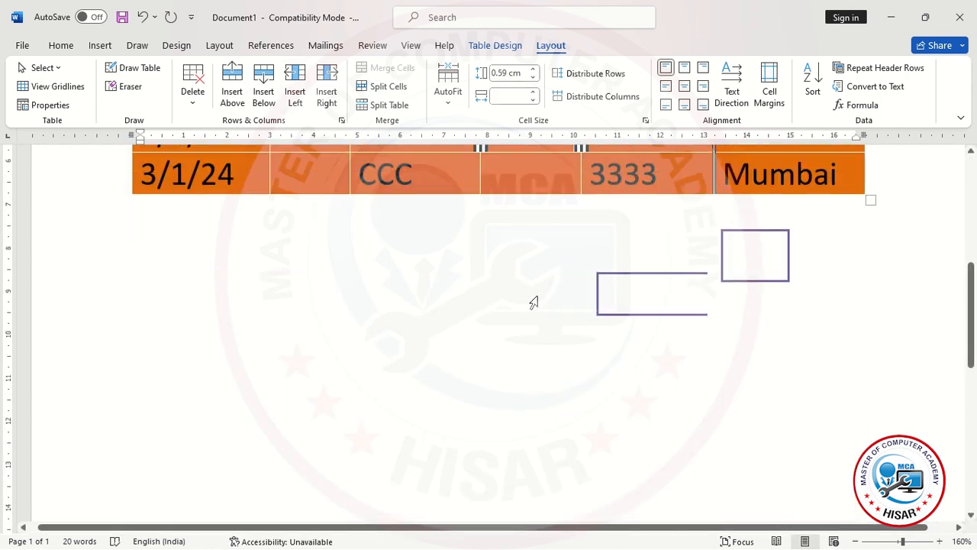
pyautogui.scroll(4, 534, 304)
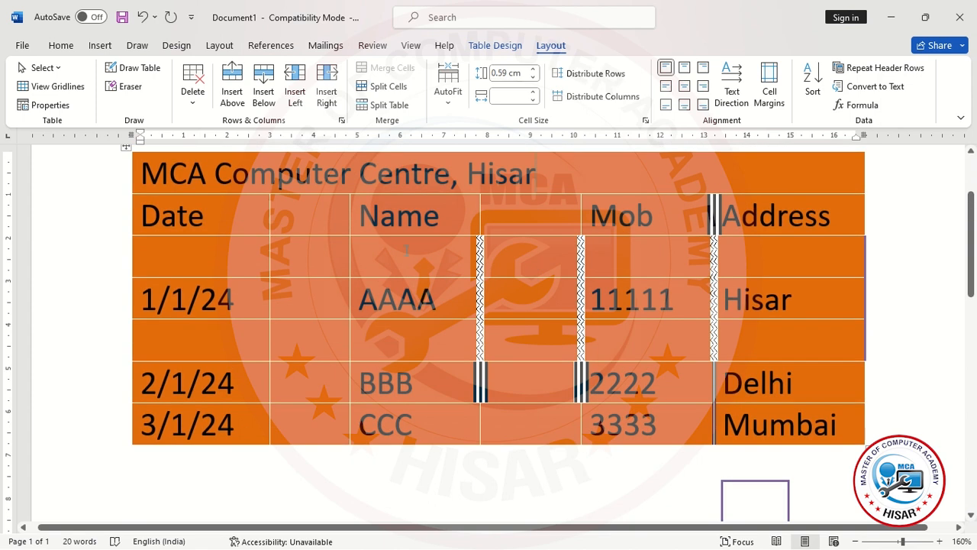
pyautogui.click(407, 249)
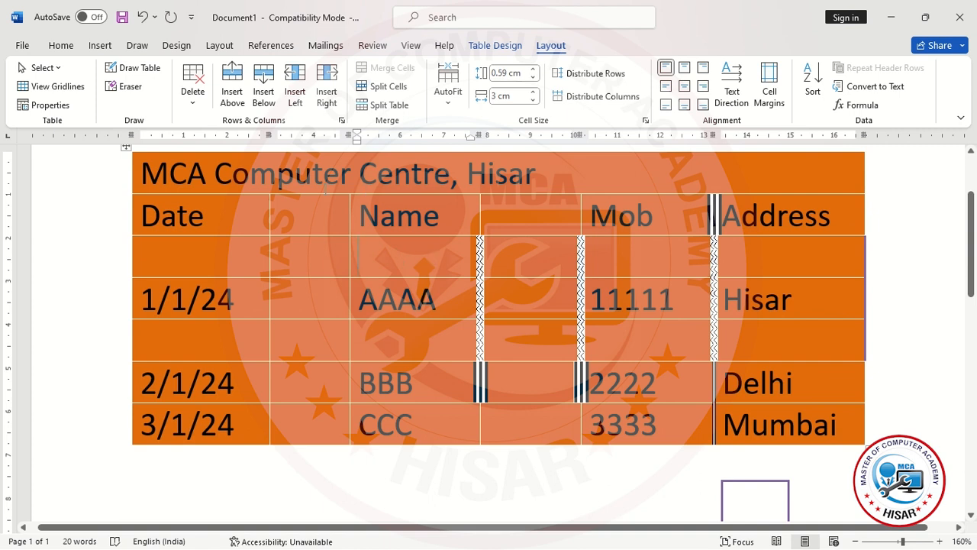
pyautogui.click(387, 87)
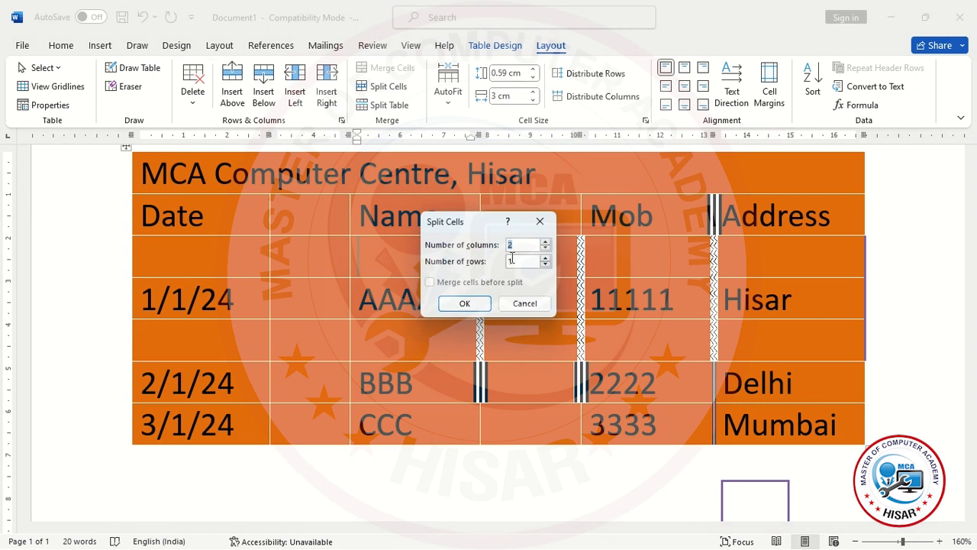
pyautogui.press('BackSpace')
pyautogui.write('22')
pyautogui.press('Return')
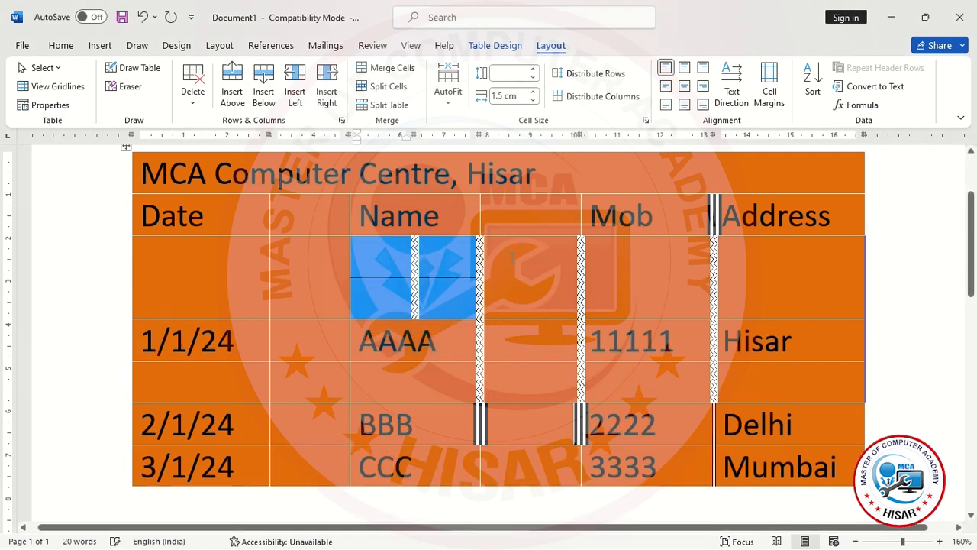
pyautogui.click(424, 260)
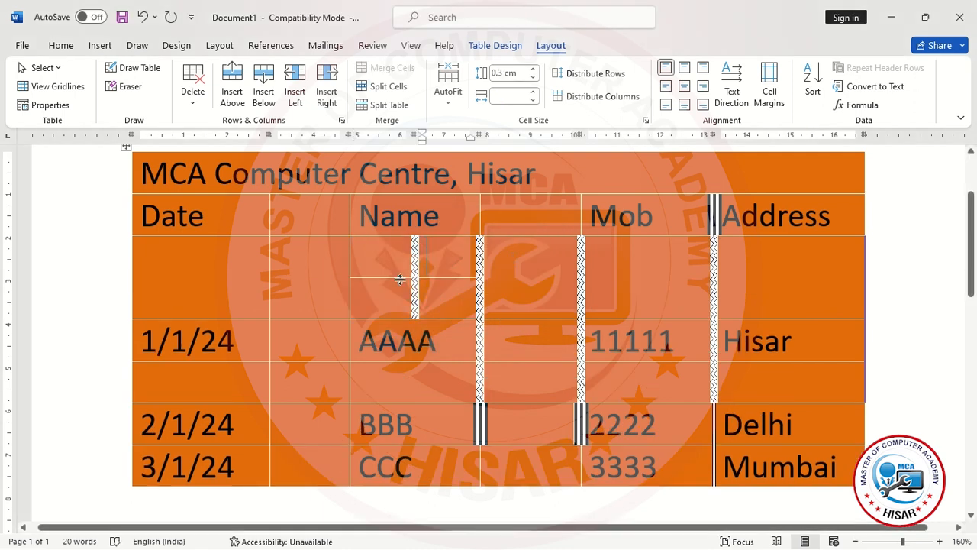
pyautogui.click(365, 290)
pyautogui.click(446, 272)
pyautogui.click(387, 303)
# Split the table above the 2/1/24 row so the last two rows form a separate table
pyautogui.click(253, 432)
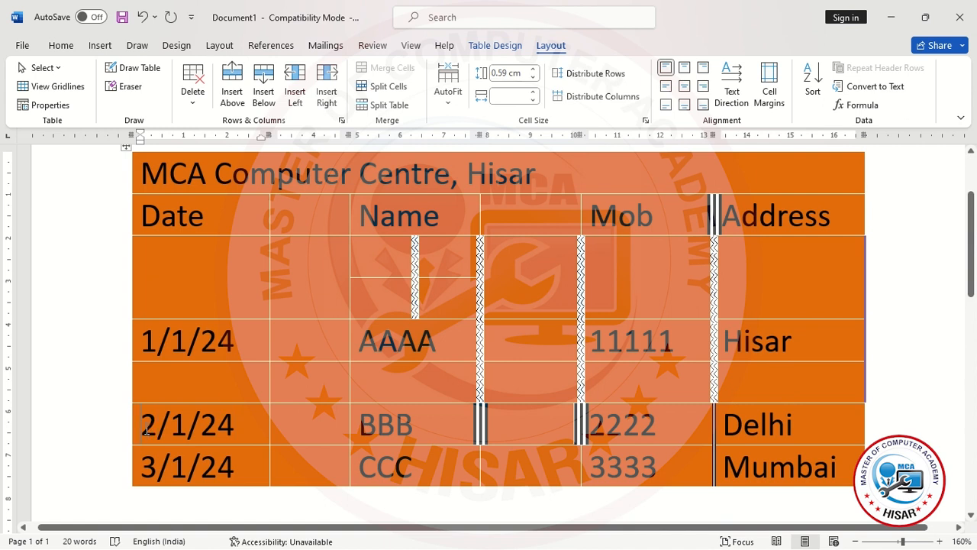
pyautogui.click(388, 105)
pyautogui.click(275, 462)
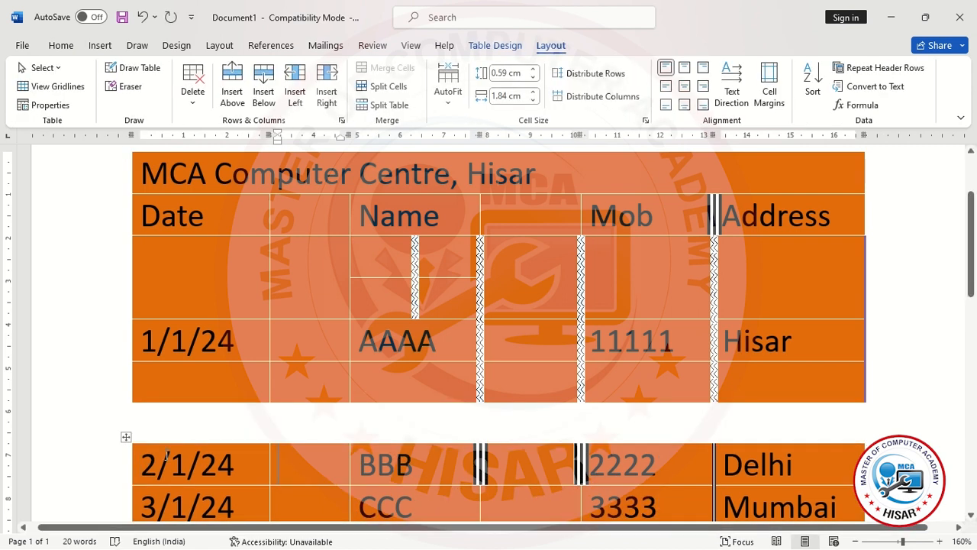
# Move the lower table with the 2/1/24 and 3/1/24 rows onto the second page
pyautogui.scroll(3, 152, 442)
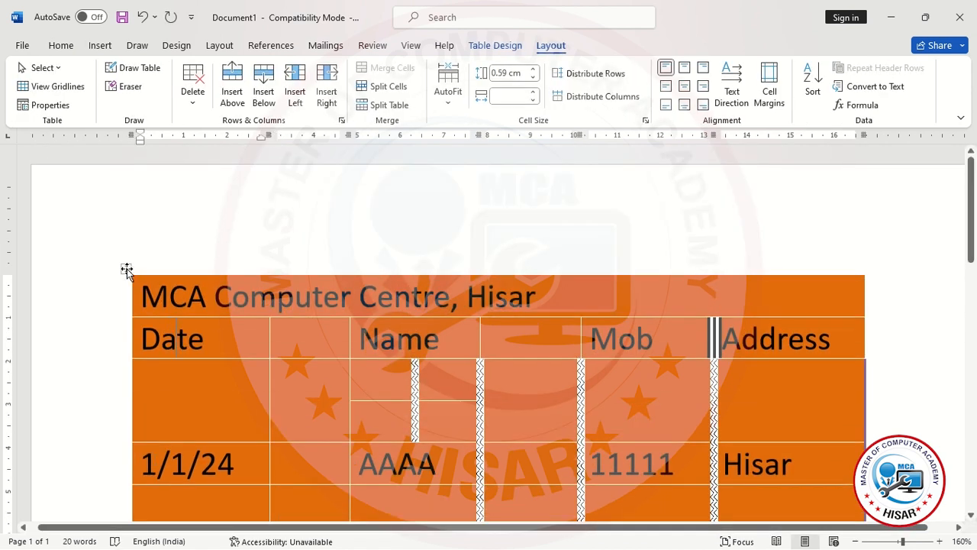
pyautogui.moveTo(126, 269); pyautogui.dragTo(115, 213)
pyautogui.scroll(-6, 133, 255)
pyautogui.scroll(3, 144, 277)
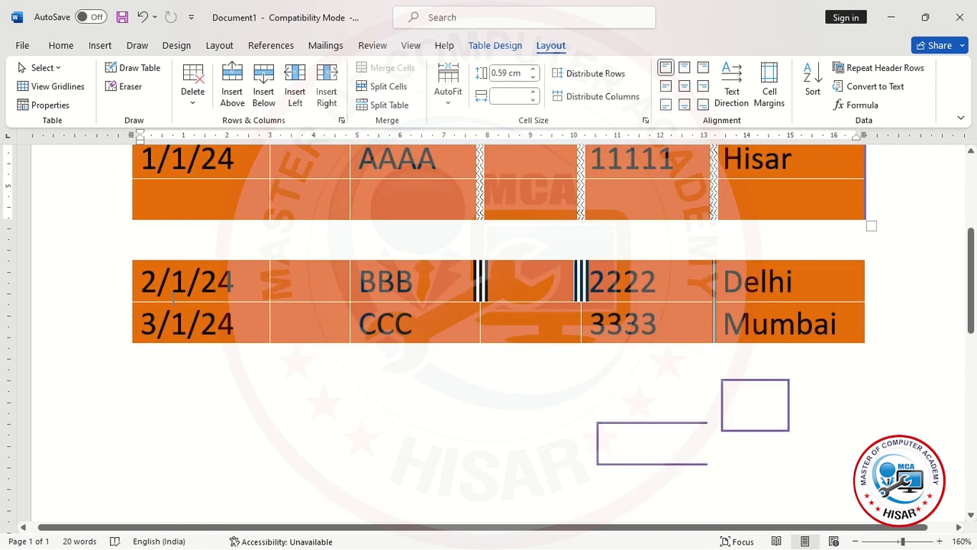
pyautogui.moveTo(126, 258); pyautogui.dragTo(129, 448)
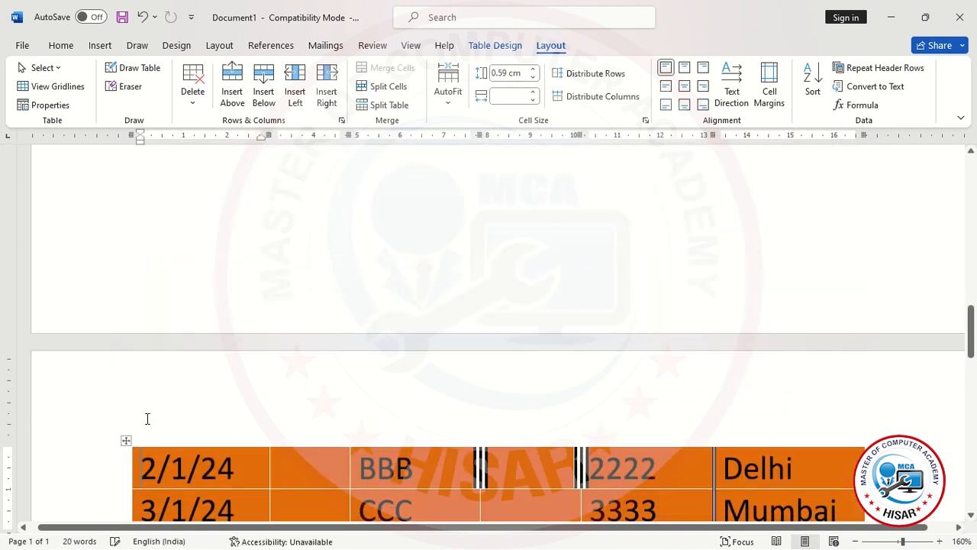
pyautogui.scroll(5, 144, 421)
pyautogui.scroll(-2, 184, 436)
pyautogui.scroll(-3, 186, 434)
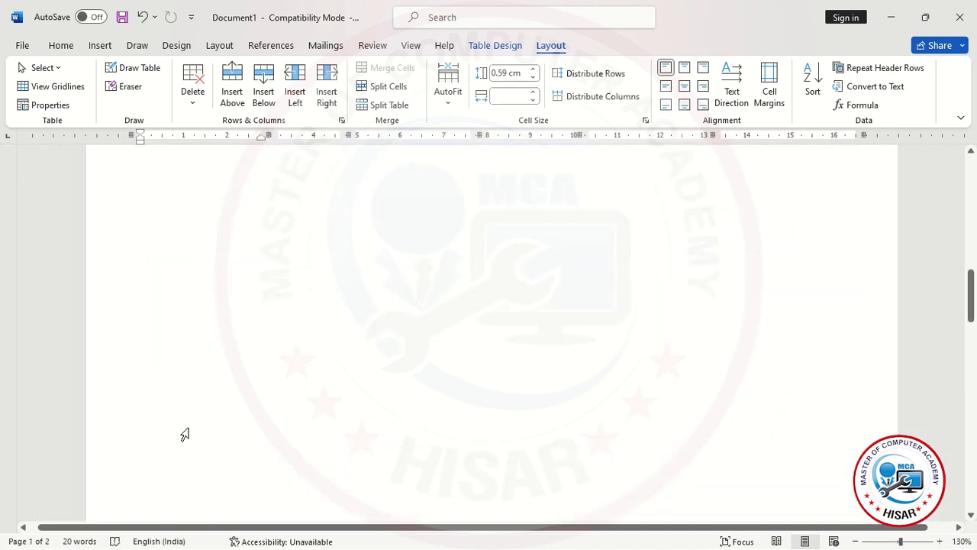
pyautogui.scroll(-10, 200, 437)
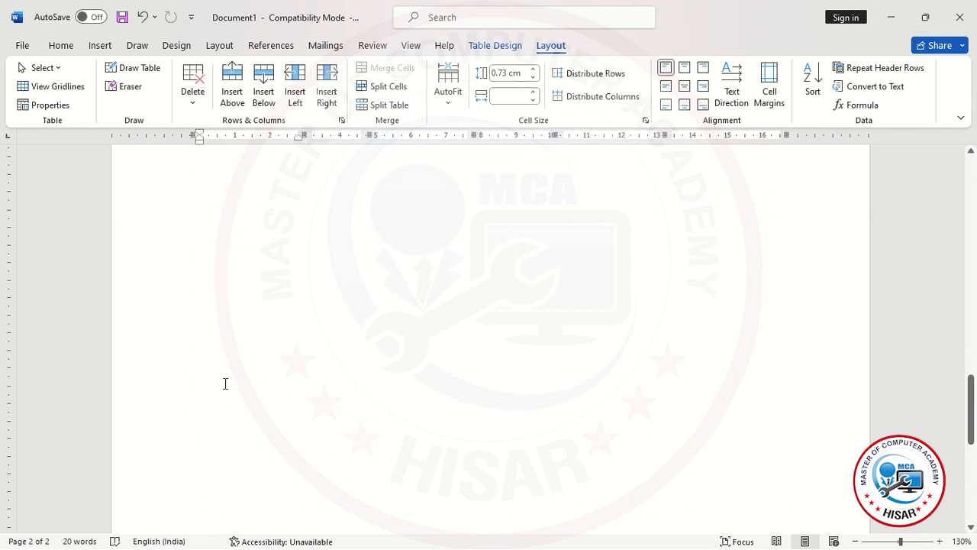
pyautogui.scroll(3, 225, 384)
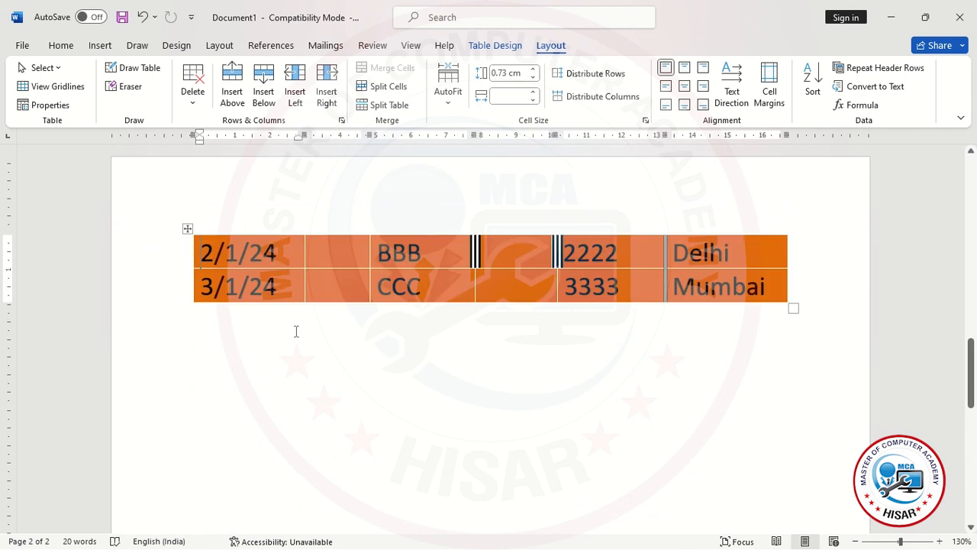
# AutoFit the lower table to its contents and enter gfh in the empty header cell between Name and Mob
pyautogui.scroll(15, 294, 335)
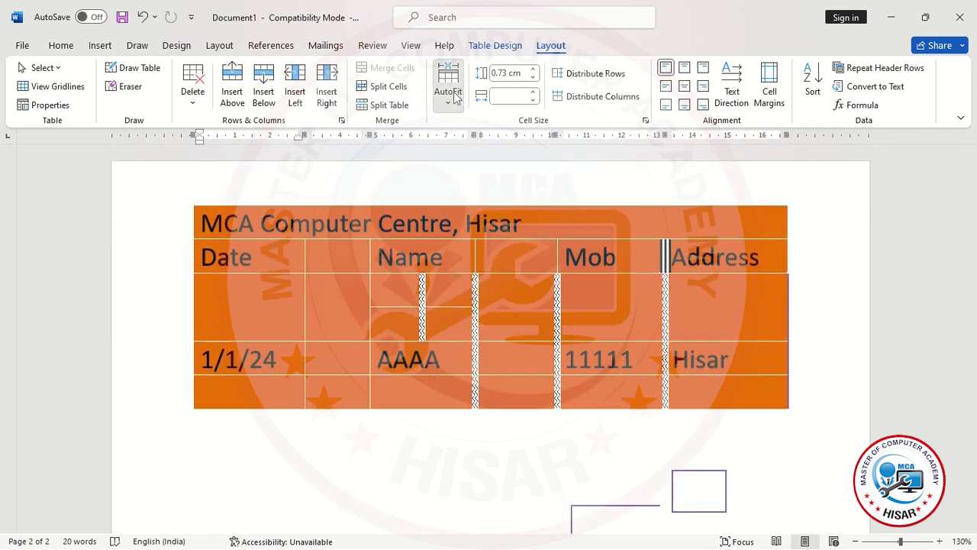
pyautogui.click(456, 96)
pyautogui.click(489, 124)
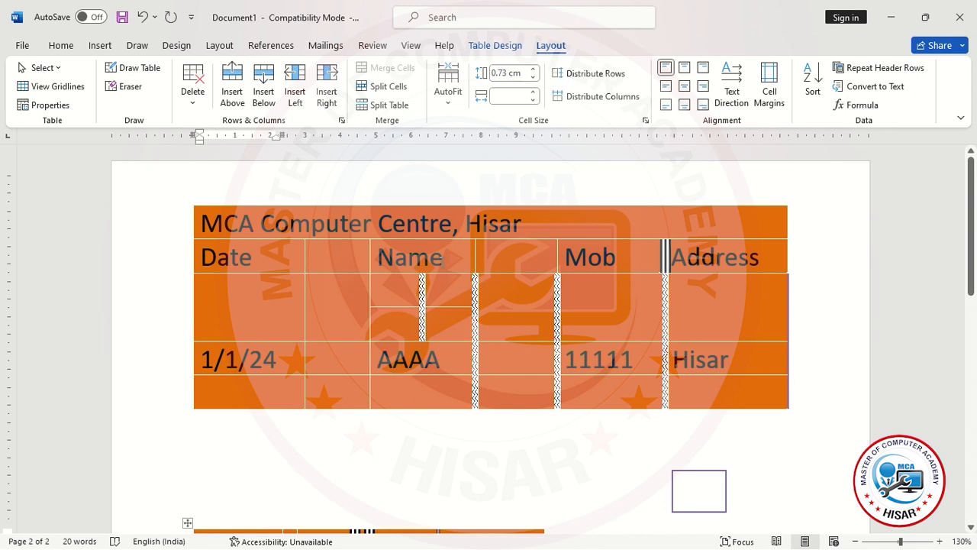
pyautogui.write('gfh')
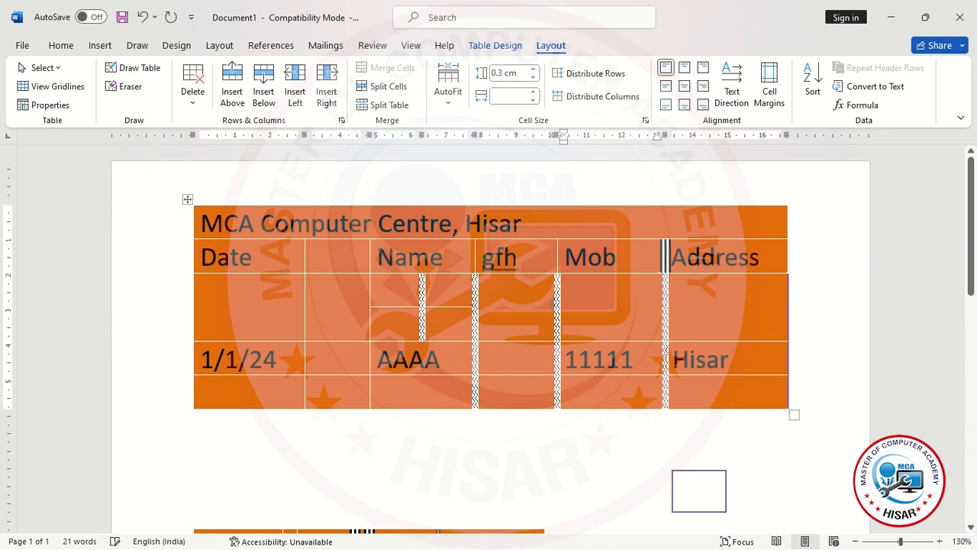
# Set the height of the upper table's header row to 2 cm
pyautogui.click(533, 69)
pyautogui.click(533, 70)
pyautogui.click(533, 69)
pyautogui.click(533, 69)
pyautogui.click(533, 69)
pyautogui.click(533, 69)
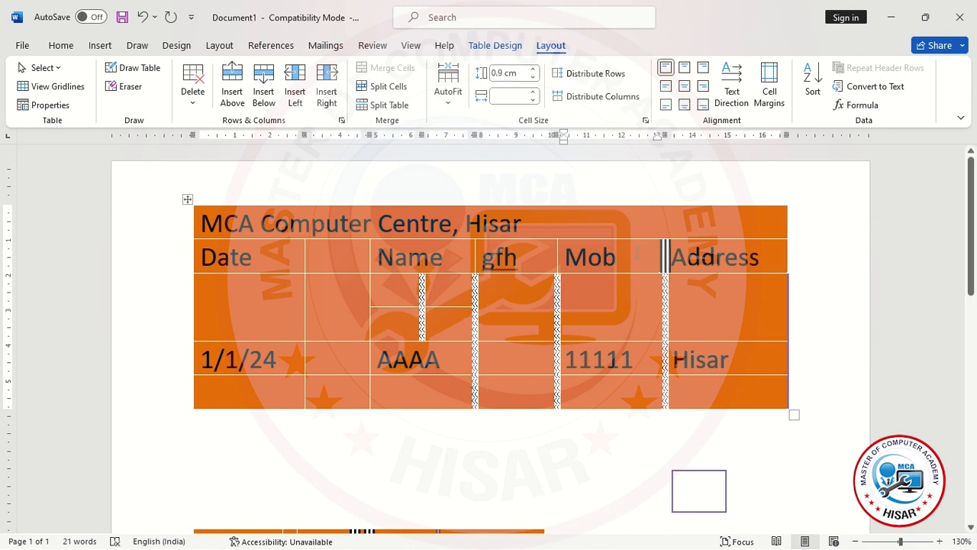
pyautogui.click(638, 253)
pyautogui.click(534, 69)
pyautogui.click(534, 70)
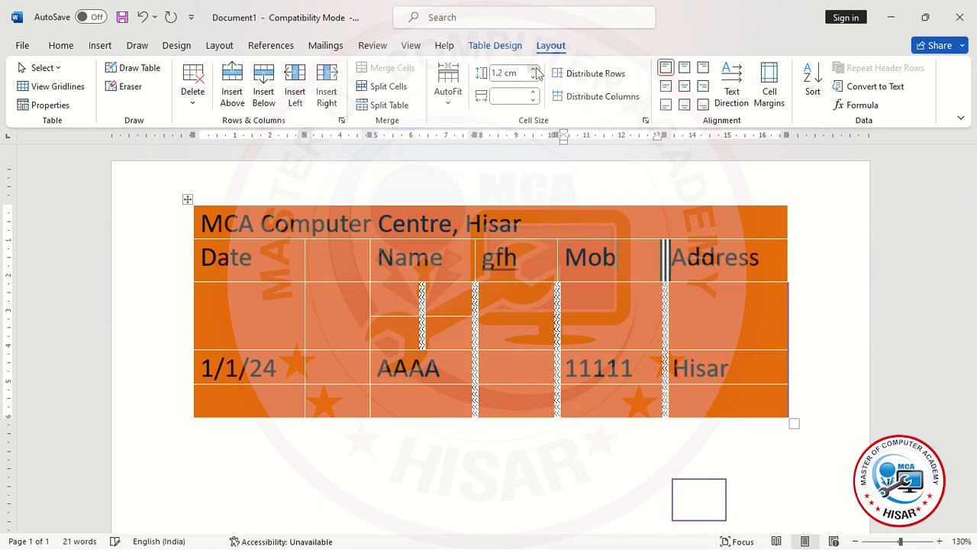
pyautogui.click(533, 70)
pyautogui.click(534, 69)
pyautogui.click(534, 69)
pyautogui.click(534, 70)
pyautogui.click(534, 70)
pyautogui.click(534, 69)
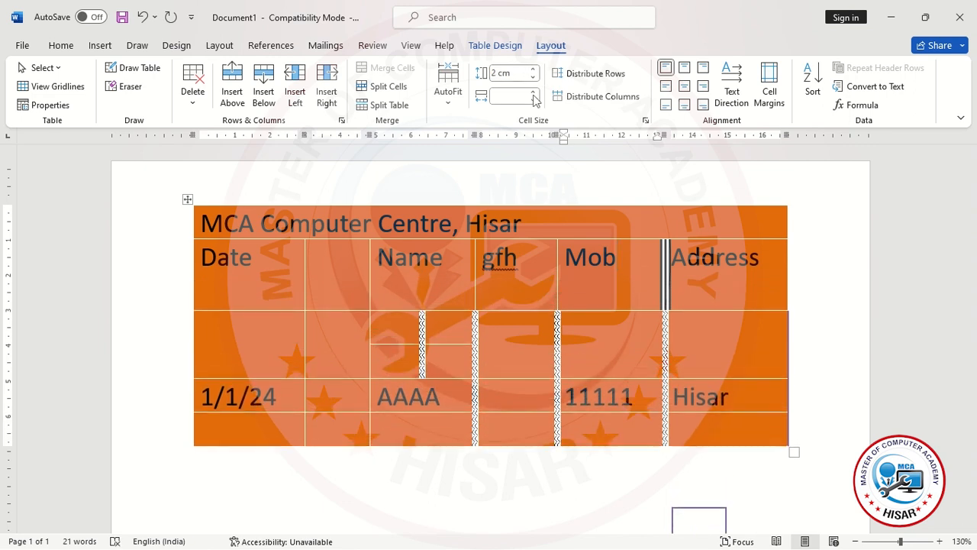
# Adjust the width of the Mob column in the upper table
pyautogui.click(534, 100)
pyautogui.click(534, 99)
pyautogui.click(534, 100)
pyautogui.click(534, 98)
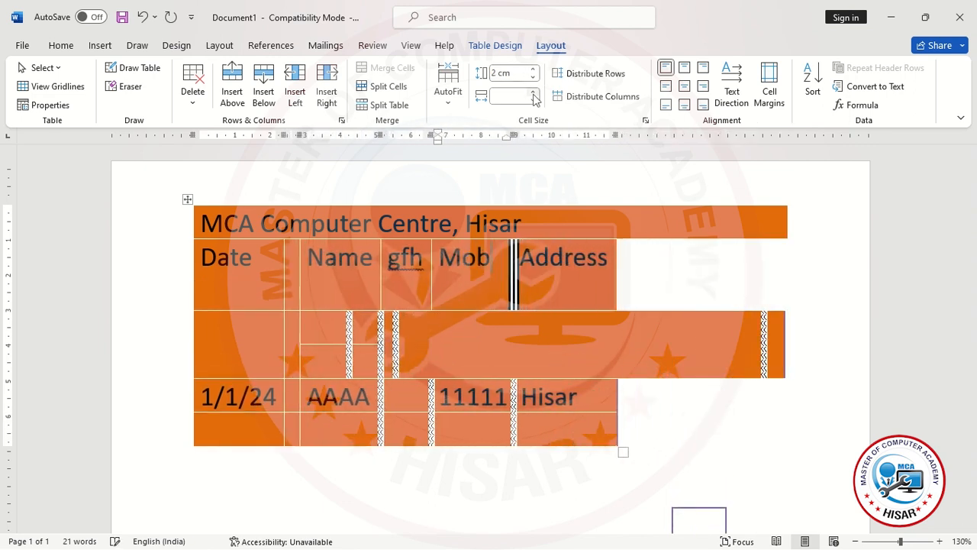
pyautogui.click(534, 97)
pyautogui.click(534, 98)
pyautogui.click(534, 98)
pyautogui.click(534, 98)
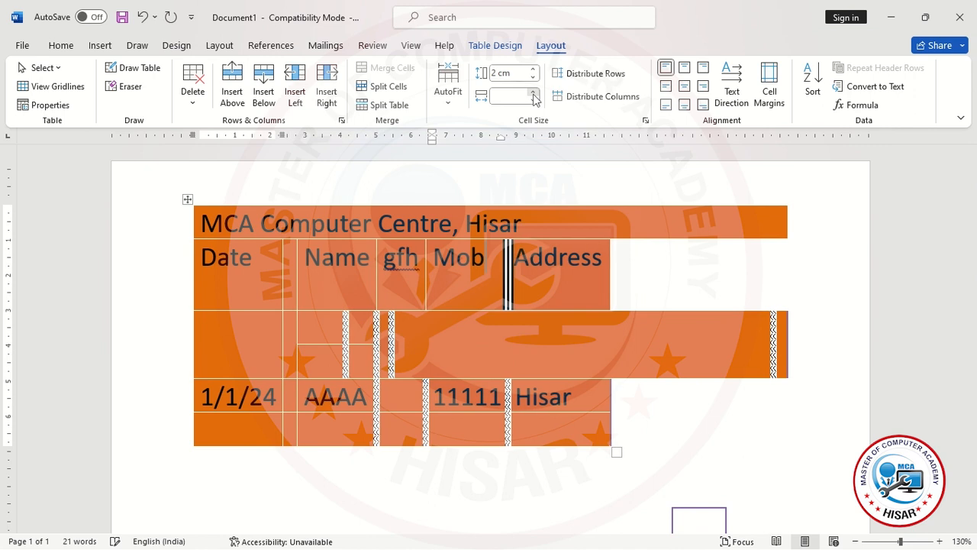
pyautogui.click(534, 97)
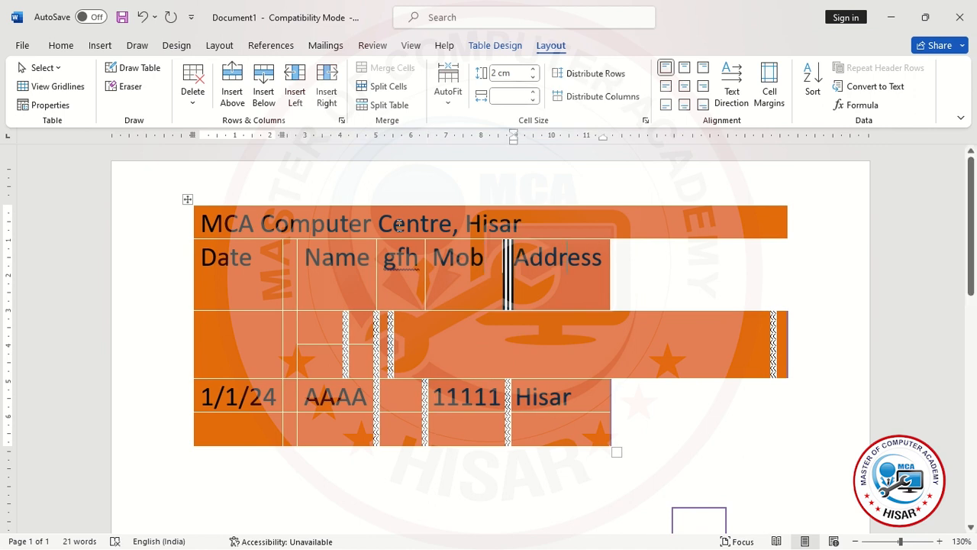
# Reduce the column width of the entire upper table and apply Fixed Column Width to it
pyautogui.click(187, 200)
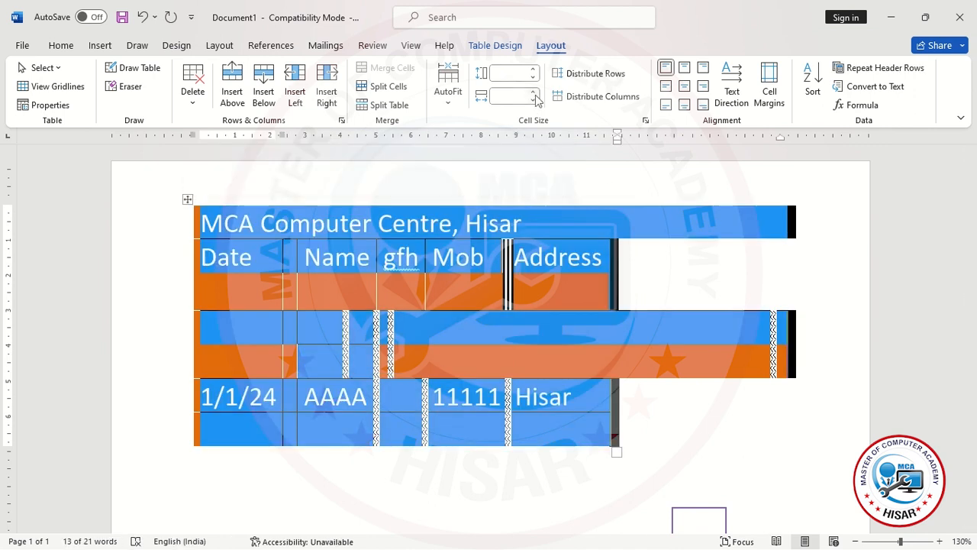
pyautogui.click(534, 97)
pyautogui.click(452, 101)
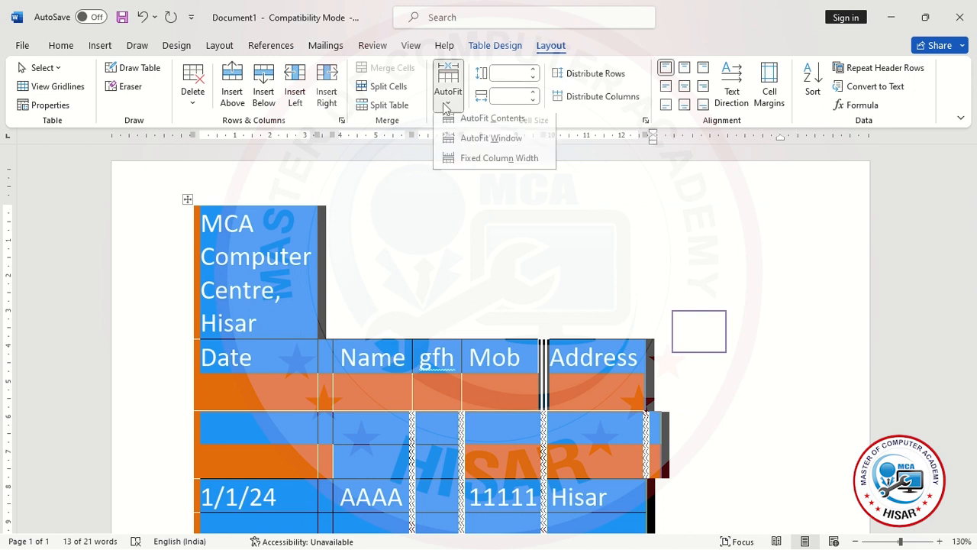
pyautogui.click(512, 164)
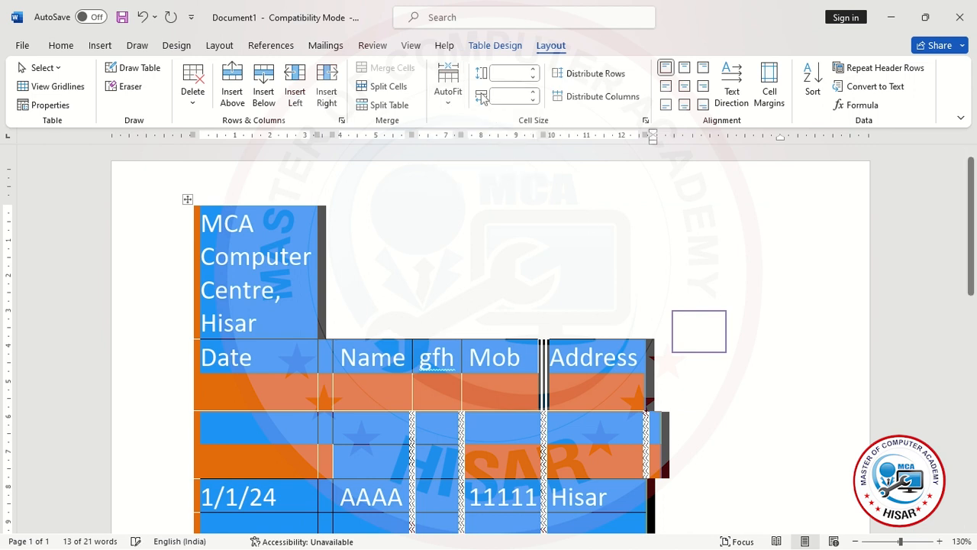
# Set the row height to 0.3 cm and the column width to 2.5 cm for the entire upper table
pyautogui.click(533, 76)
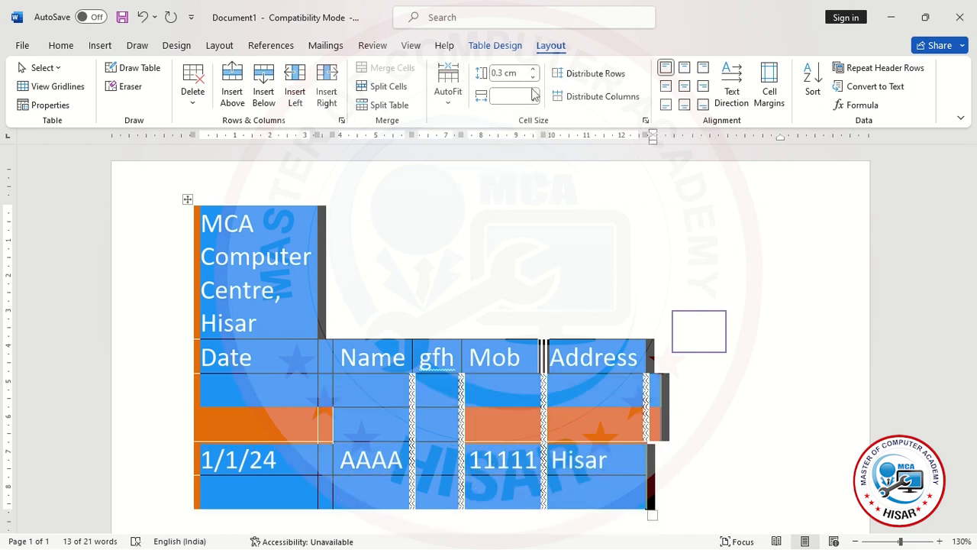
pyautogui.click(534, 98)
pyautogui.click(534, 91)
pyautogui.click(534, 91)
pyautogui.click(533, 92)
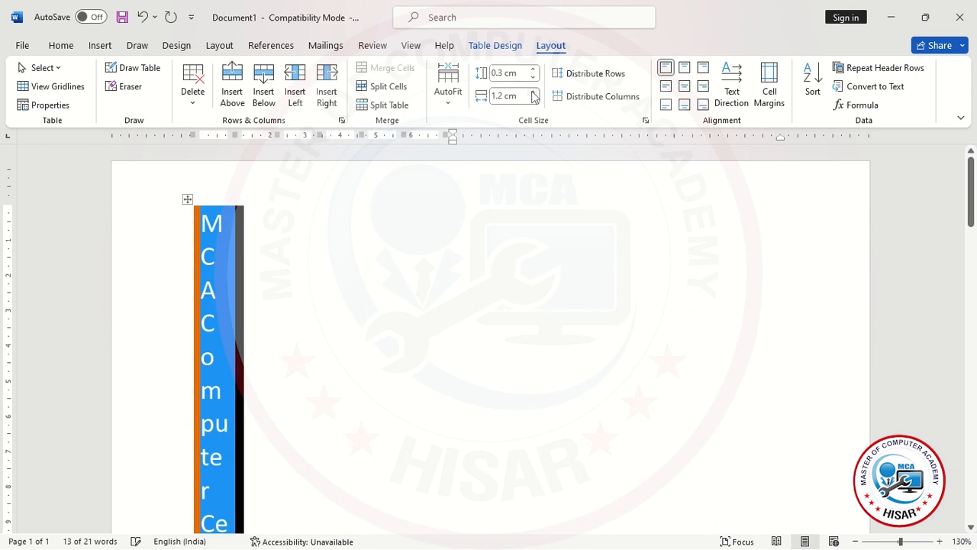
pyautogui.click(534, 92)
pyautogui.click(534, 92)
pyautogui.click(533, 92)
pyautogui.click(534, 92)
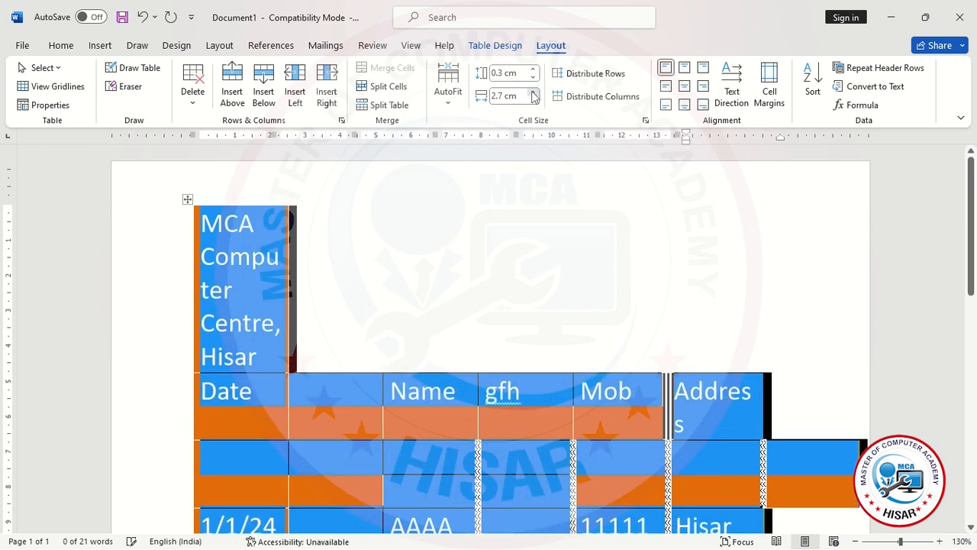
pyautogui.click(534, 92)
pyautogui.click(534, 92)
pyautogui.click(533, 92)
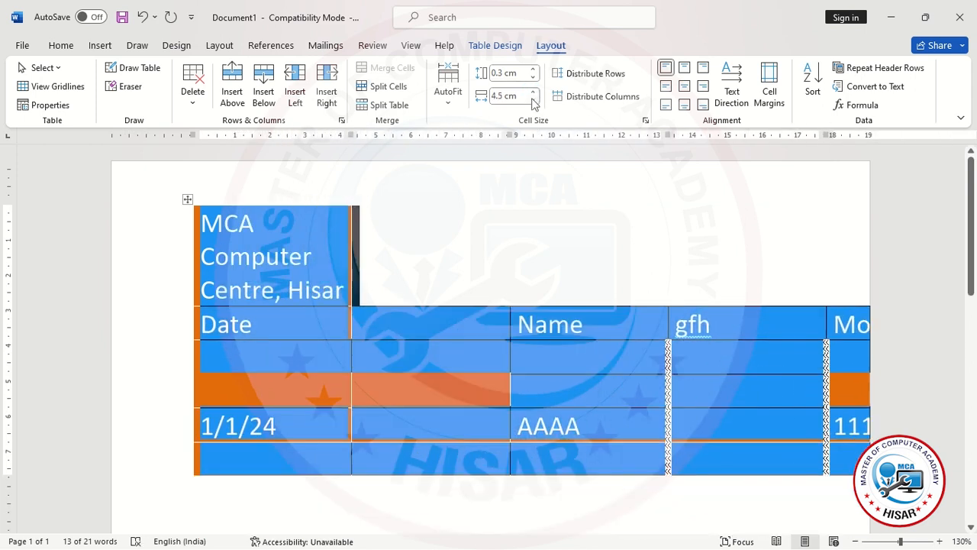
pyautogui.click(534, 100)
pyautogui.click(534, 100)
pyautogui.click(534, 100)
pyautogui.click(534, 100)
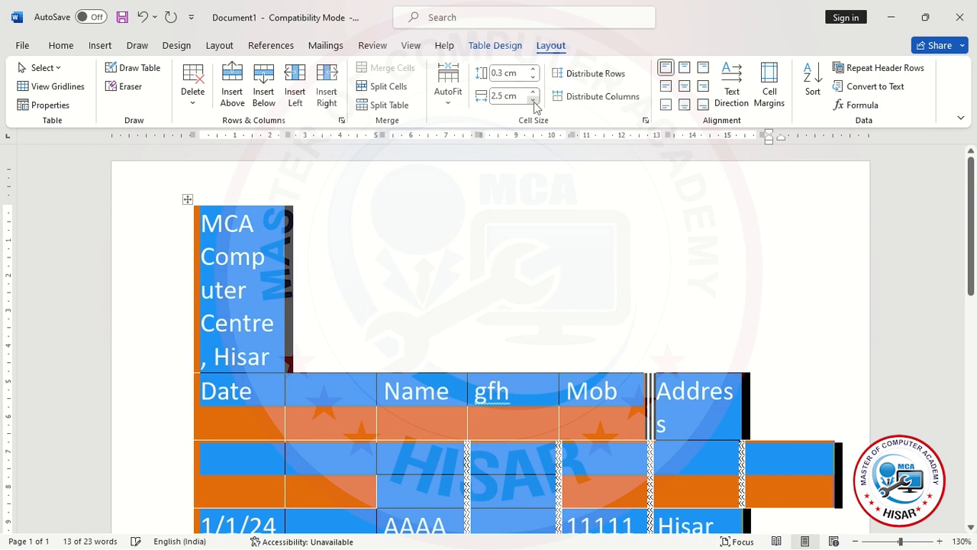
# Distribute the upper table's columns evenly, and undo all the table edits until the document is blank
pyautogui.click(574, 97)
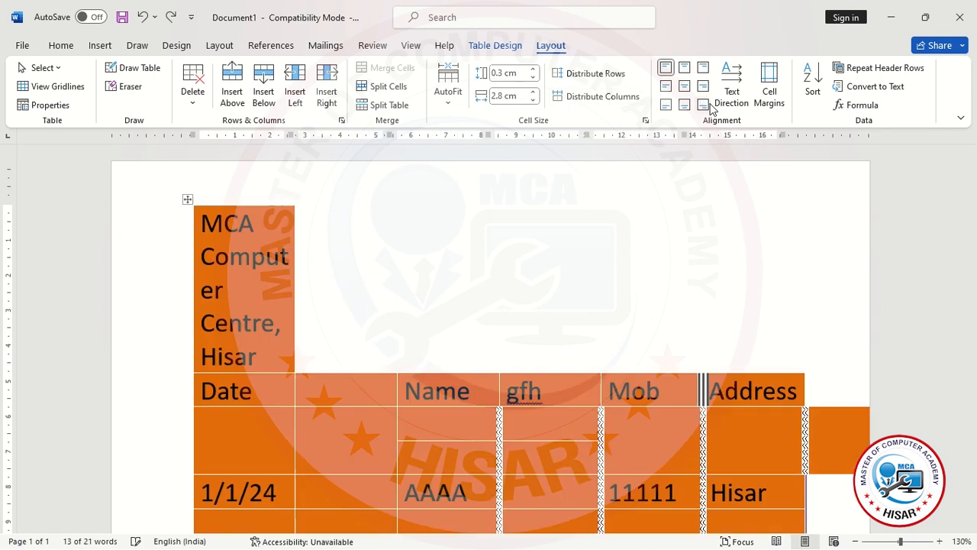
pyautogui.hotkey('ctrl', 'z')
pyautogui.hotkey('ctrl', 'z')
pyautogui.hotkey('ctrl', 'z')
pyautogui.hotkey('ctrl', 'z')
pyautogui.hotkey('ctrl', 'z')
pyautogui.hotkey('ctrl', 'z')
pyautogui.hotkey('ctrl', 'z')
pyautogui.hotkey('ctrl', 'z')
pyautogui.hotkey('ctrl', 'z')
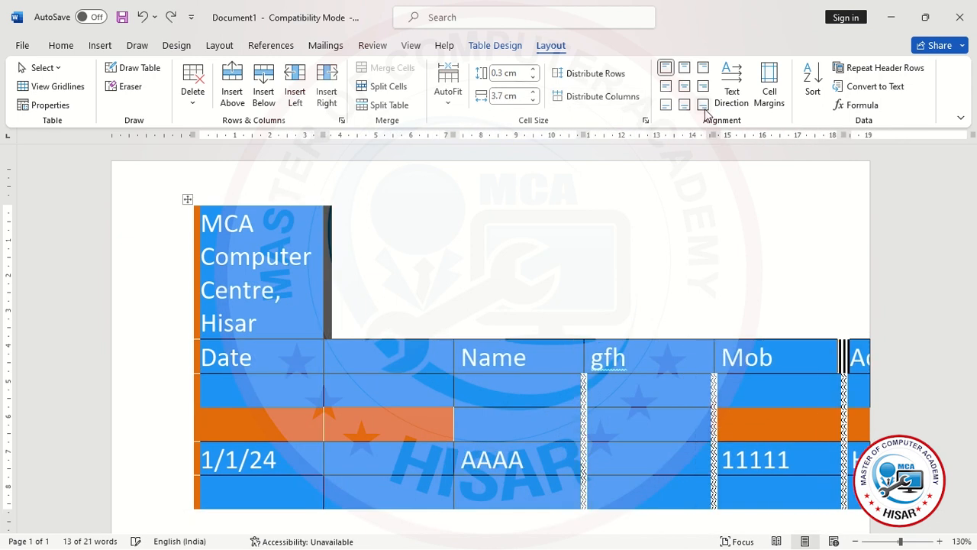
pyautogui.hotkey('ctrl', 'z')
pyautogui.hotkey('ctrl', 'z')
pyautogui.hotkey('ctrl', 'z')
pyautogui.hotkey('ctrl', 'z')
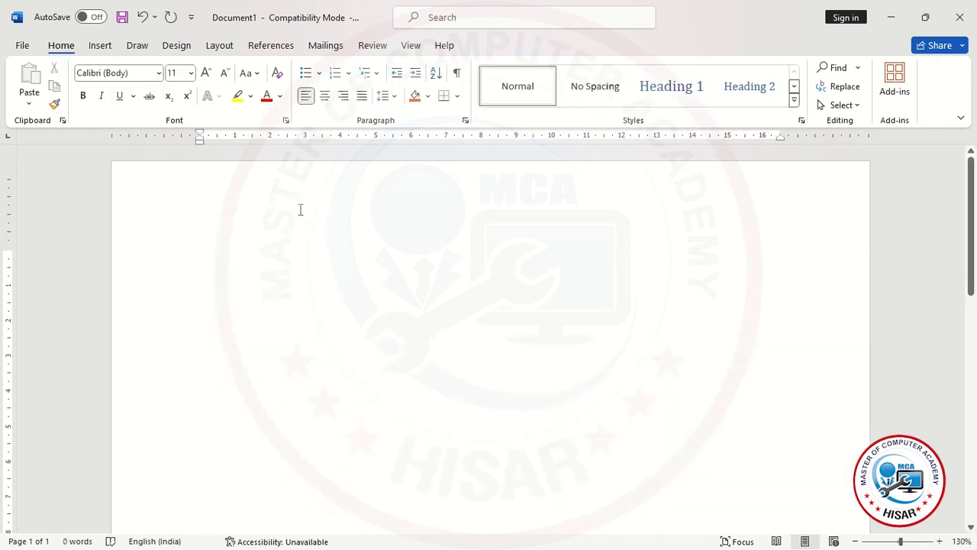
# Insert a table with two columns and four rows into the blank document
pyautogui.click(101, 46)
pyautogui.click(116, 84)
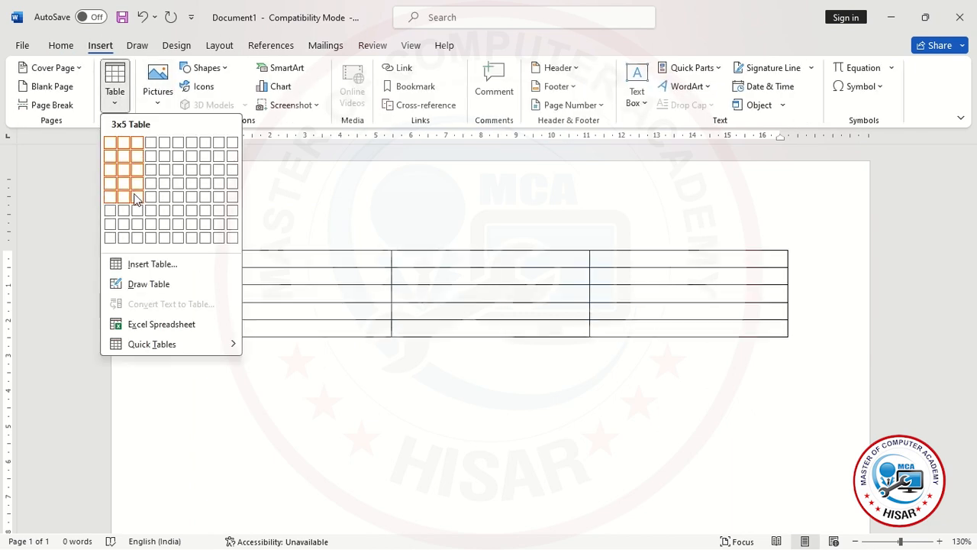
pyautogui.click(126, 186)
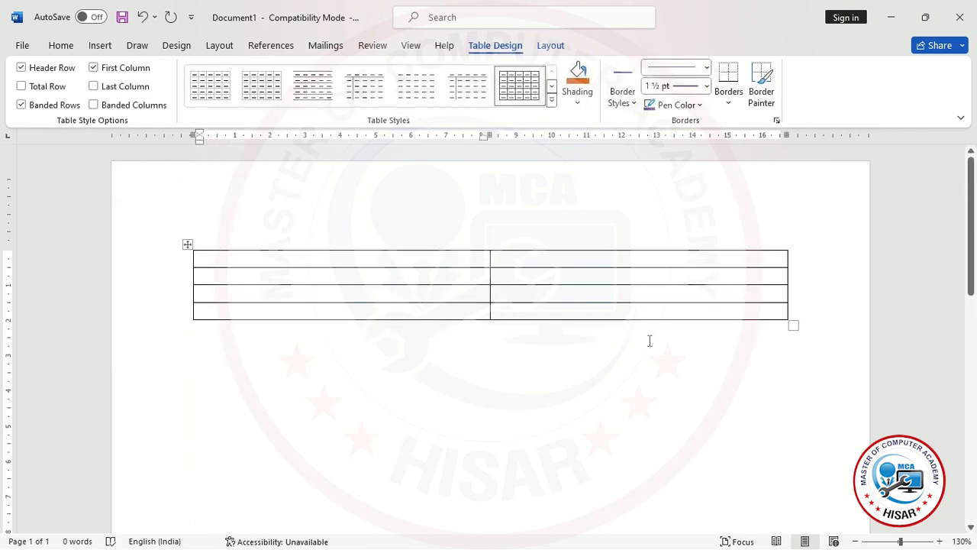
# Enlarge the font size of the entire table to 28
pyautogui.click(184, 245)
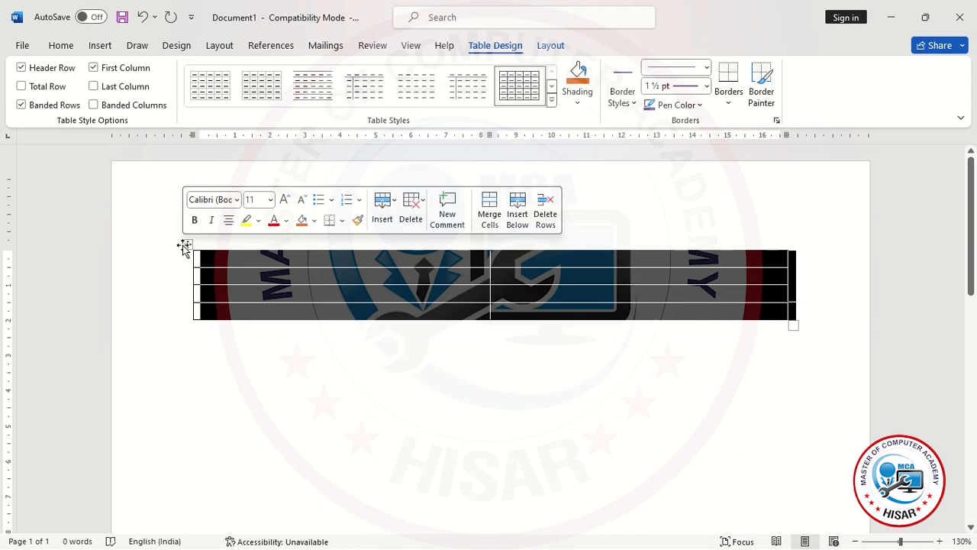
pyautogui.hotkey('ctrl', 'shift', '.')
pyautogui.hotkey('ctrl', 'shift', '.')
pyautogui.hotkey('ctrl', 'shift', '.')
pyautogui.hotkey('ctrl', 'shift', '.')
pyautogui.hotkey('ctrl', 'shift', '.')
pyautogui.hotkey('ctrl', 'shift', '.')
pyautogui.hotkey('ctrl', 'shift', '.')
pyautogui.hotkey('ctrl', 'shift', '.')
pyautogui.hotkey('ctrl', 'shift', '.')
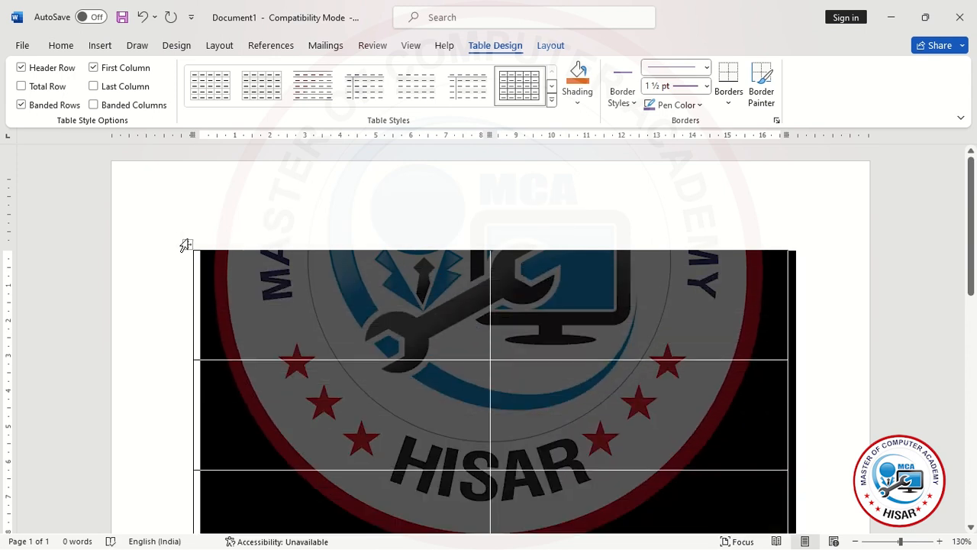
pyautogui.hotkey('ctrl', 'shift', ',')
pyautogui.hotkey('ctrl', 'shift', ',')
pyautogui.hotkey('ctrl', 'shift', ',')
# Enter MCA in the first cell of the table
pyautogui.click(346, 273)
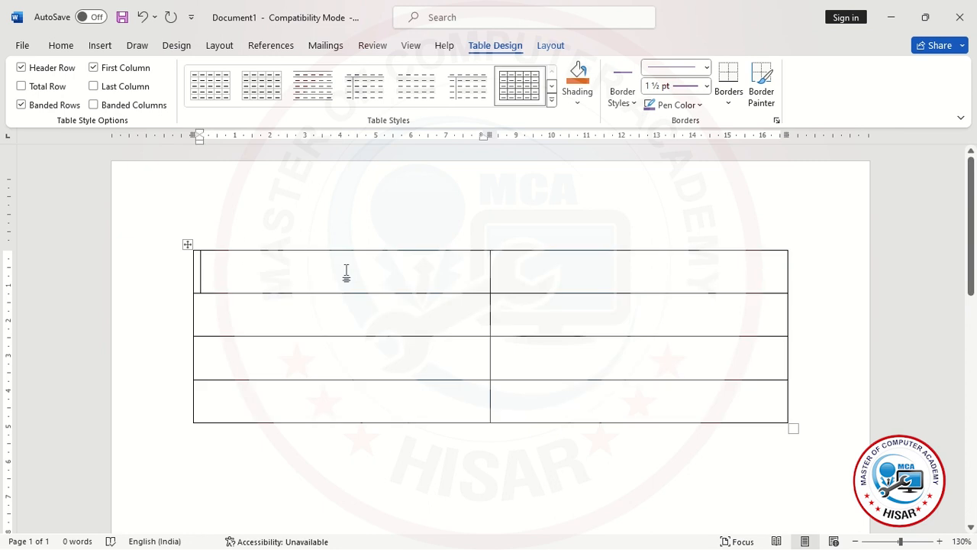
pyautogui.write('h')
pyautogui.press('BackSpace')
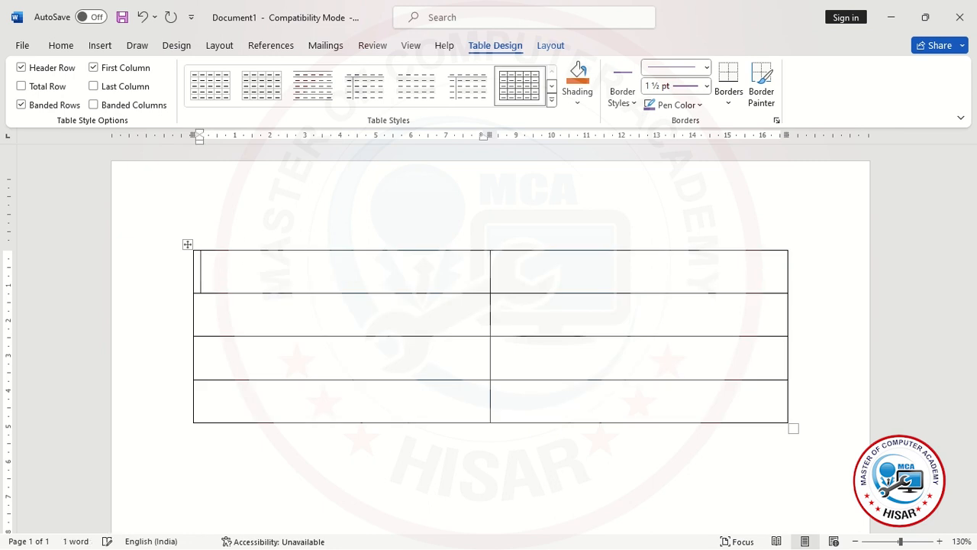
pyautogui.write('MCA')
# Increase the height of the table's first row to about 3.48 cm
pyautogui.moveTo(340, 273); pyautogui.dragTo(200, 273)
pyautogui.click(549, 46)
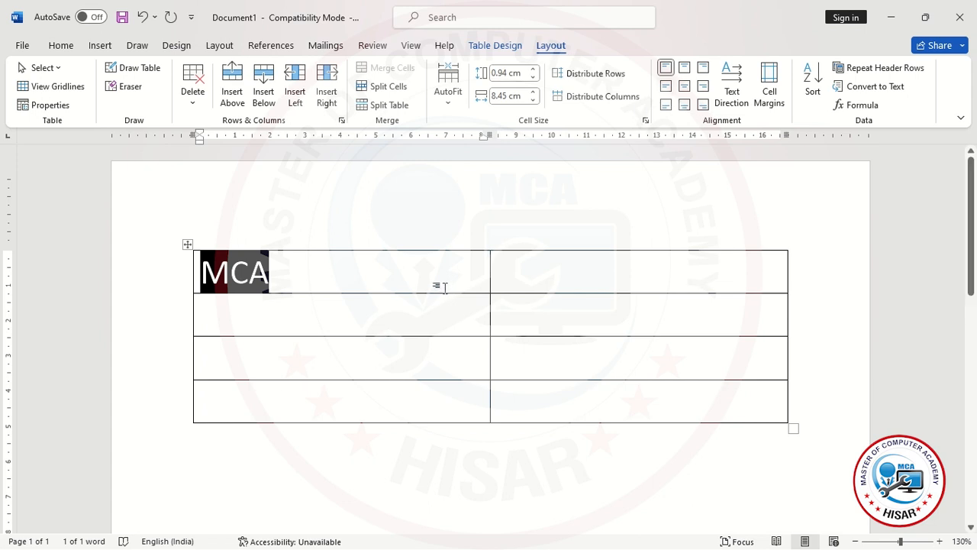
pyautogui.moveTo(446, 294); pyautogui.dragTo(437, 375)
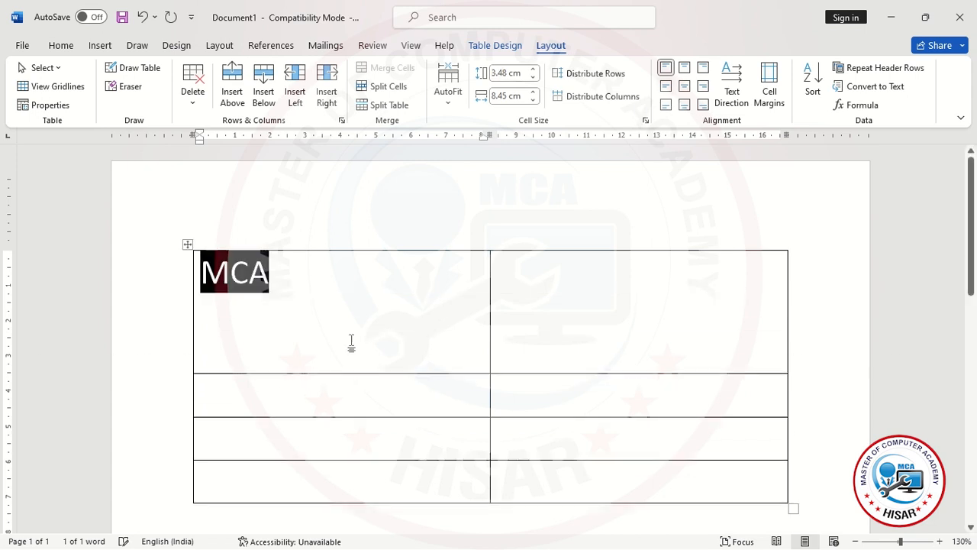
# Try the centered, bottom-center, top-center and center-right alignments in turn on the MCA text in its cell
pyautogui.click(280, 287)
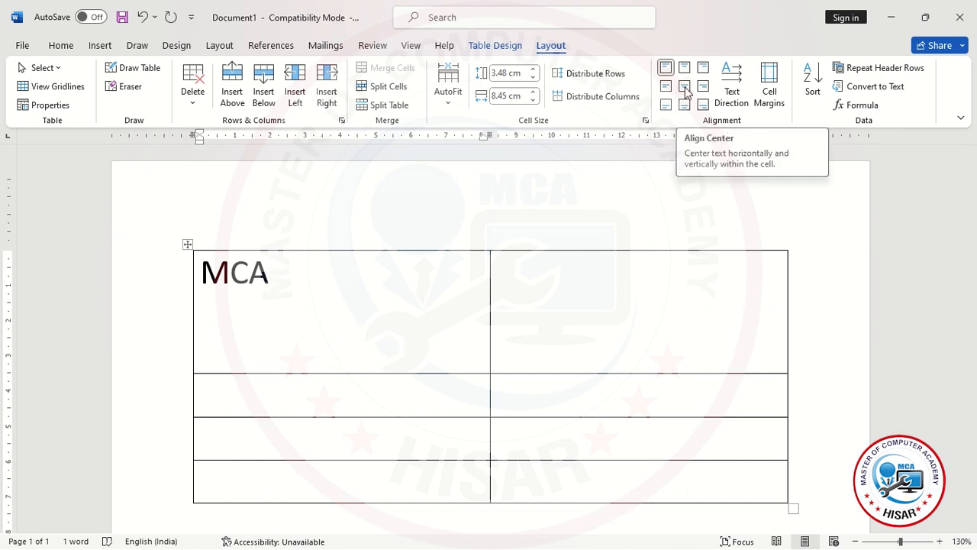
pyautogui.click(685, 87)
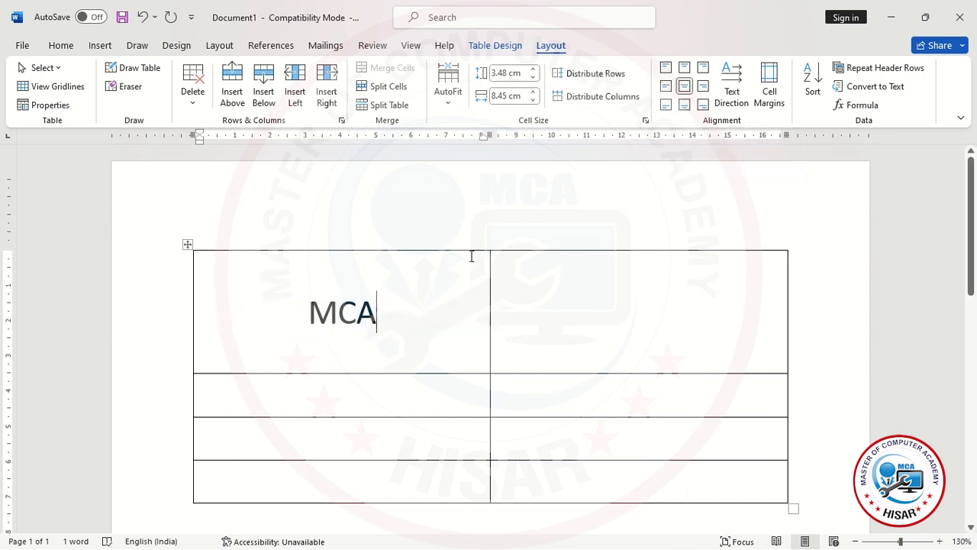
pyautogui.click(685, 105)
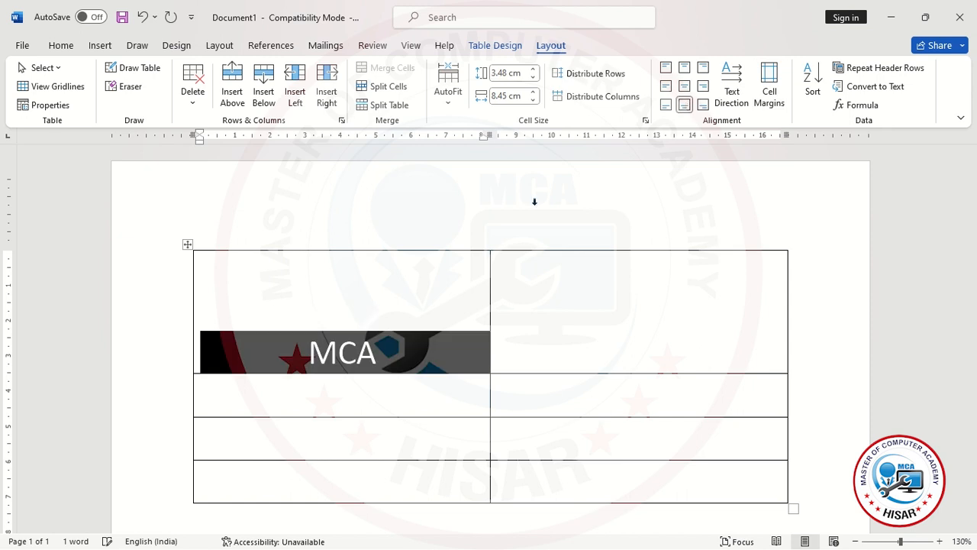
pyautogui.click(387, 349)
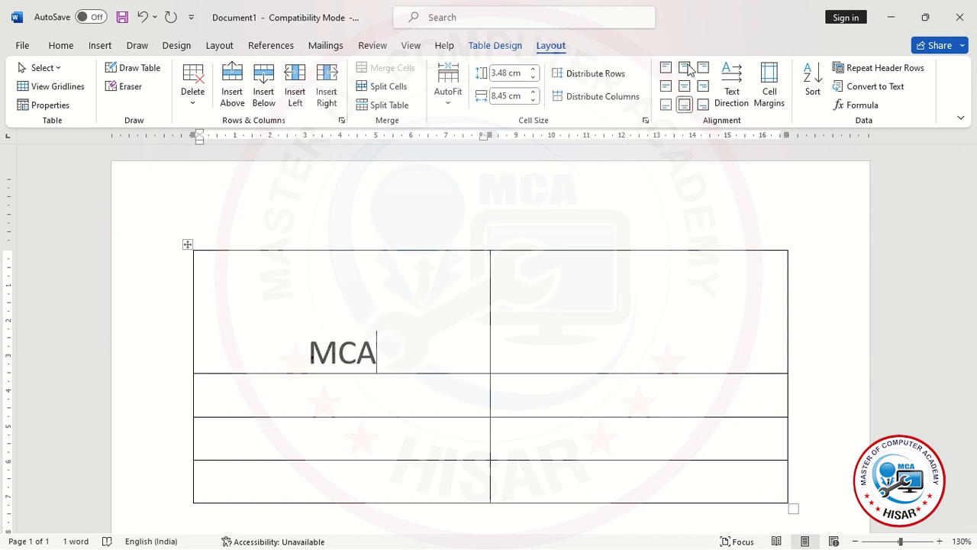
pyautogui.click(684, 67)
pyautogui.click(317, 310)
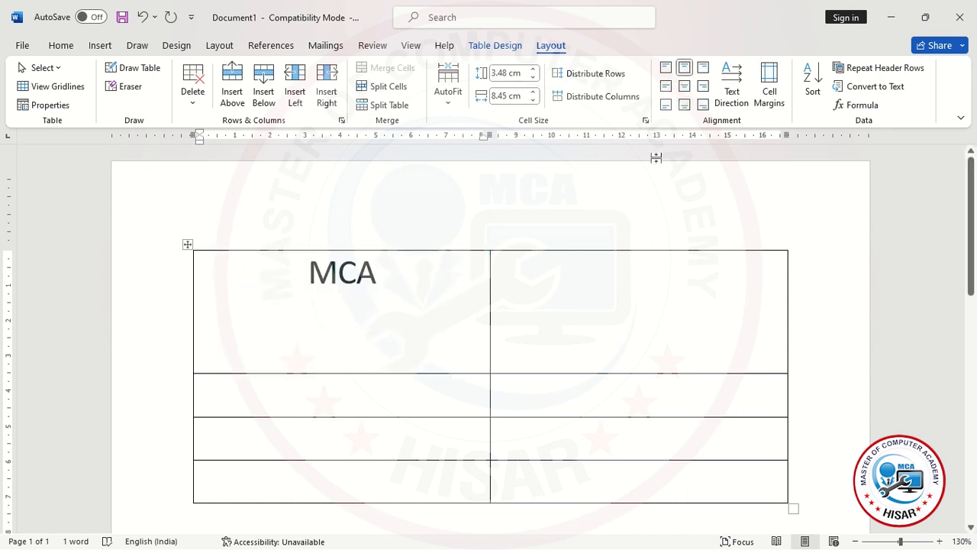
pyautogui.click(703, 85)
pyautogui.click(685, 85)
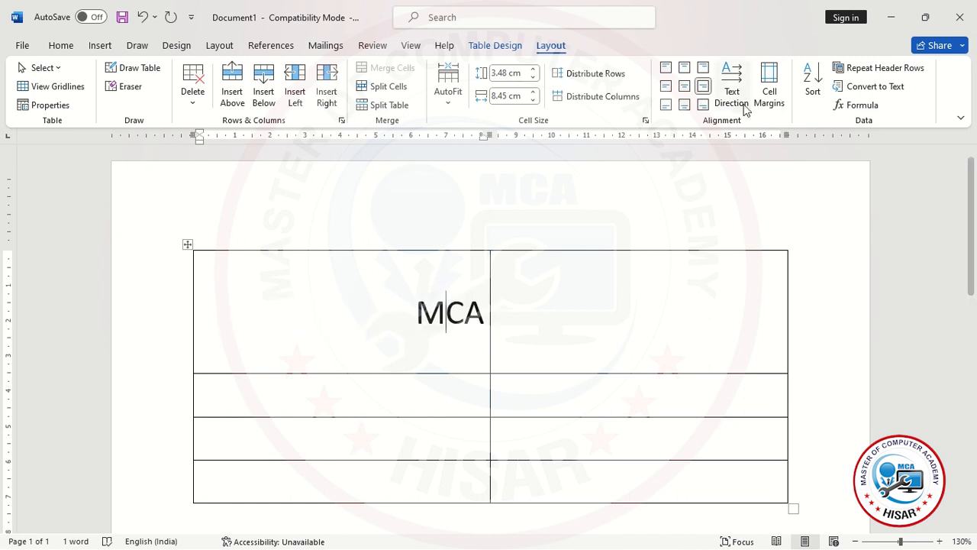
# Set the table's default top cell margin to 0.5 cm
pyautogui.click(769, 91)
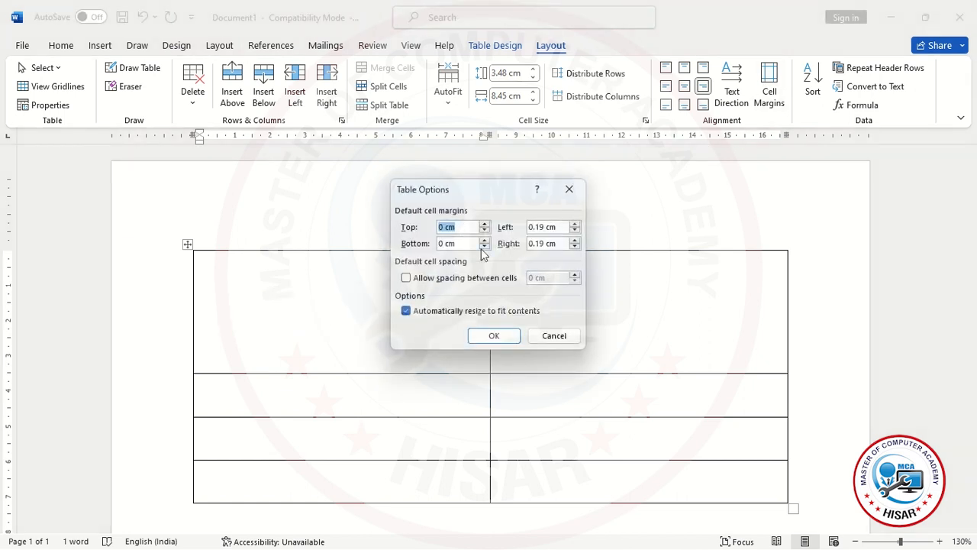
pyautogui.write('0.5')
pyautogui.press('Return')
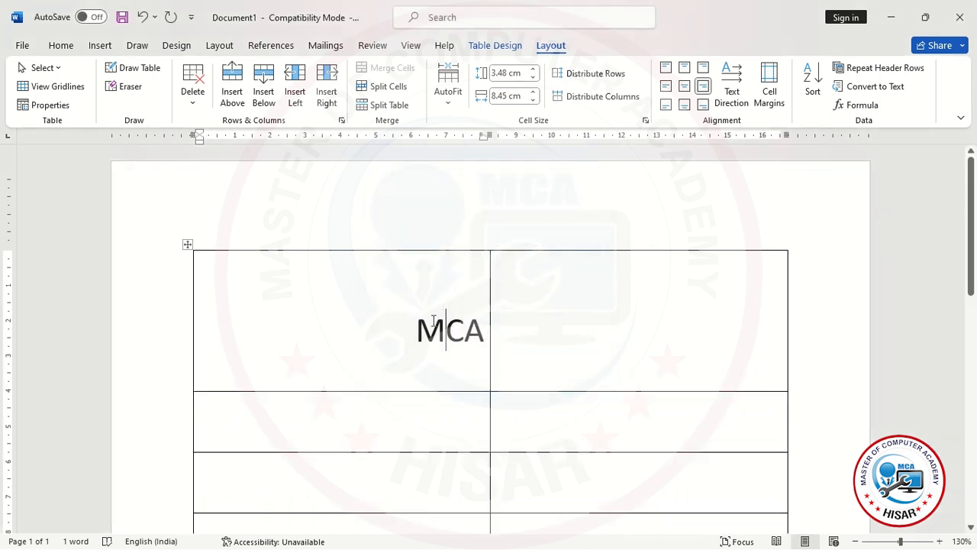
# Align the MCA text to the top center of its cell
pyautogui.moveTo(468, 337)
pyautogui.mouseDown()
pyautogui.moveTo(394, 338)
pyautogui.moveTo(484, 346)
pyautogui.mouseUp()
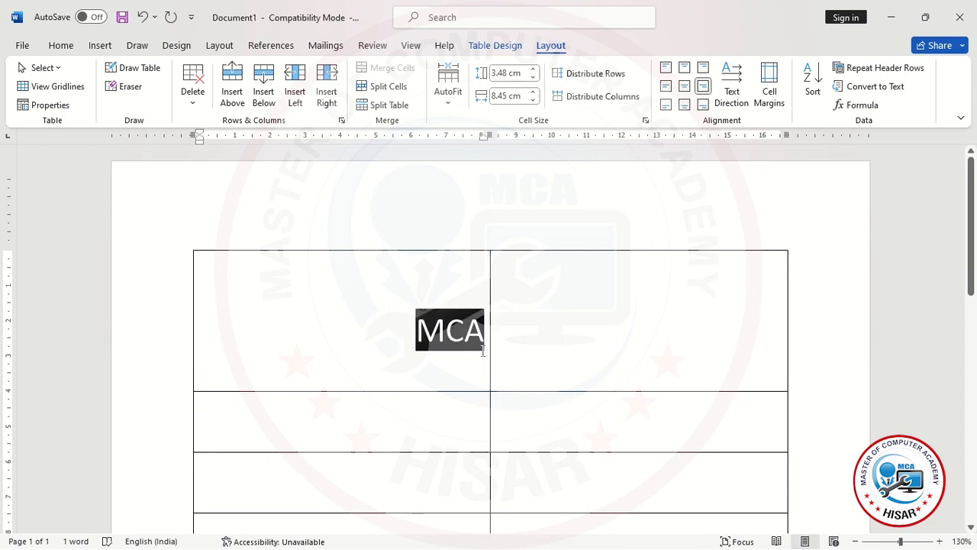
pyautogui.click(685, 68)
pyautogui.click(380, 283)
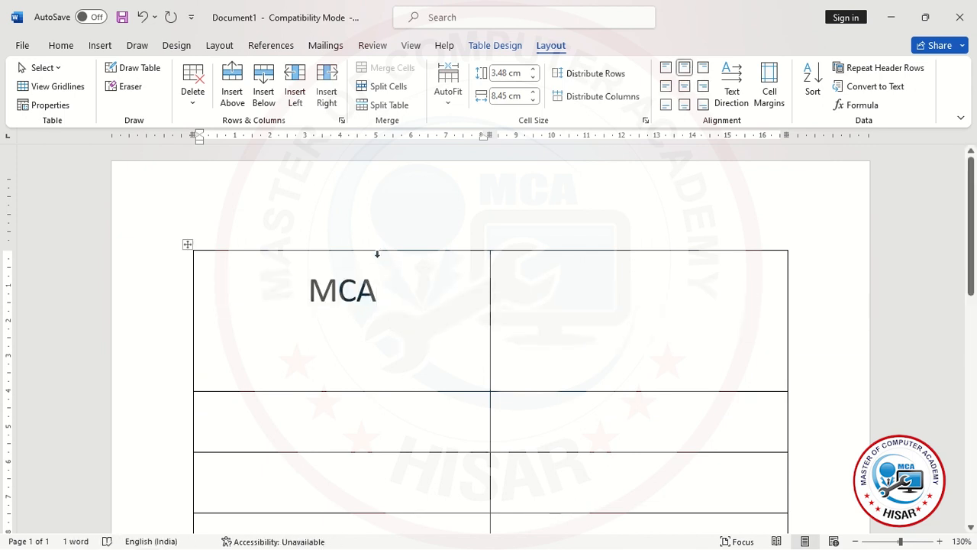
# Clear the MCA text from the table's first row
pyautogui.moveTo(380, 290); pyautogui.dragTo(302, 264)
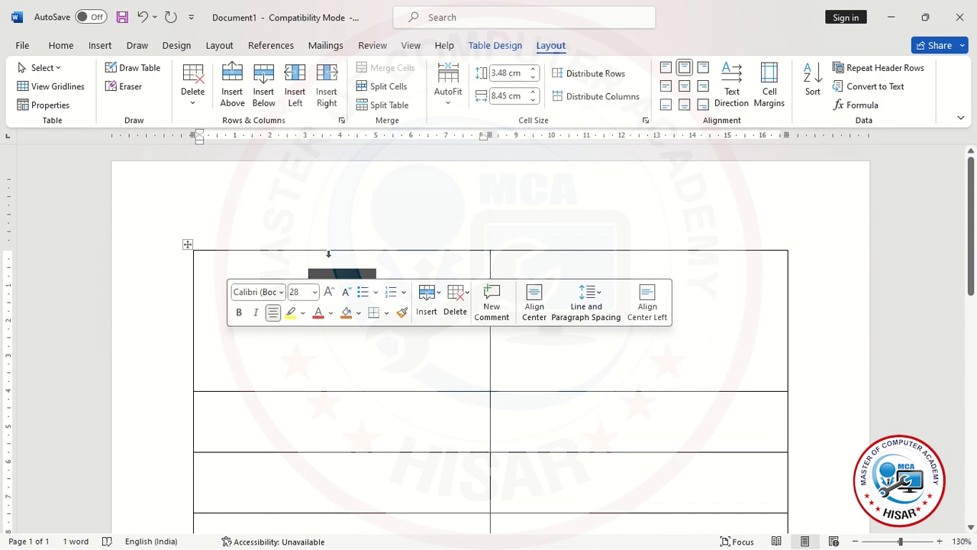
pyautogui.click(498, 416)
pyautogui.moveTo(382, 294); pyautogui.dragTo(259, 298)
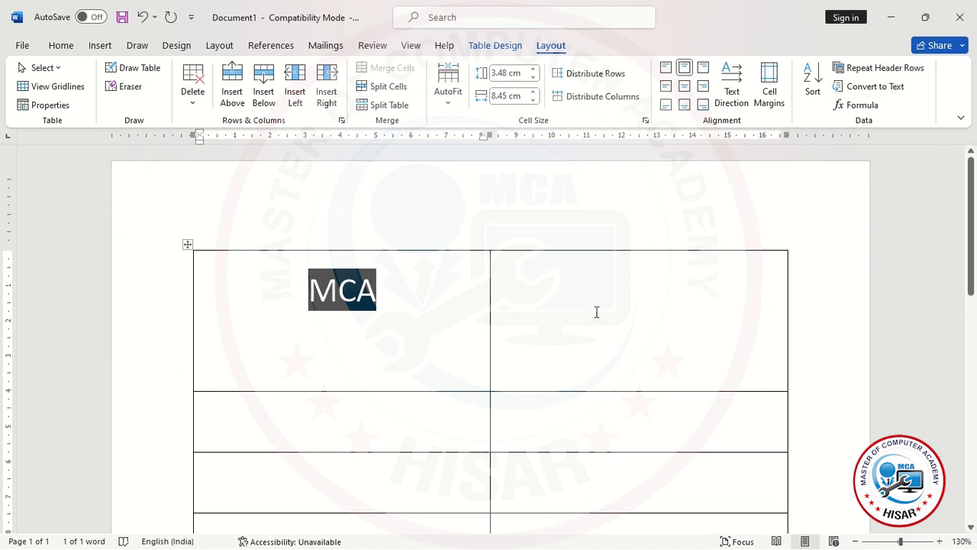
pyautogui.moveTo(571, 313); pyautogui.dragTo(303, 316)
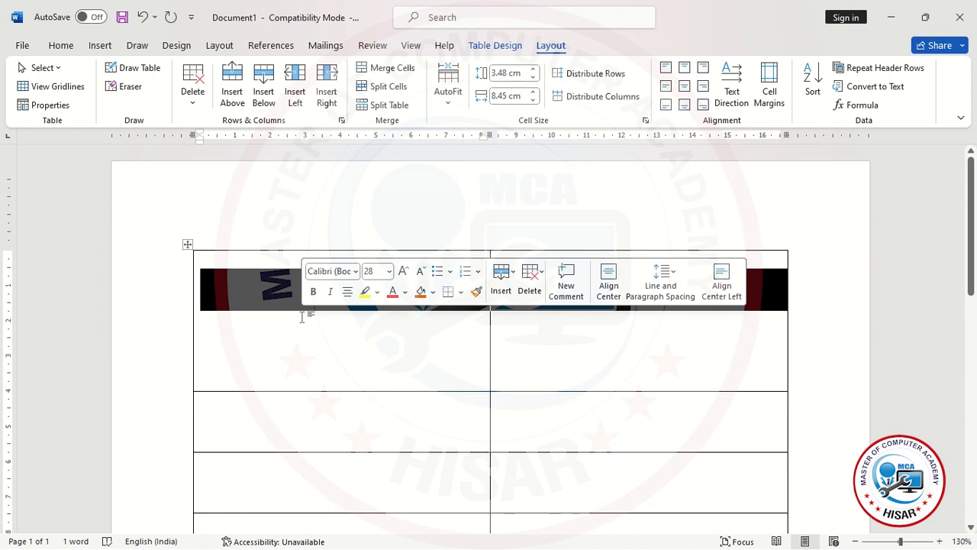
pyautogui.press('Delete')
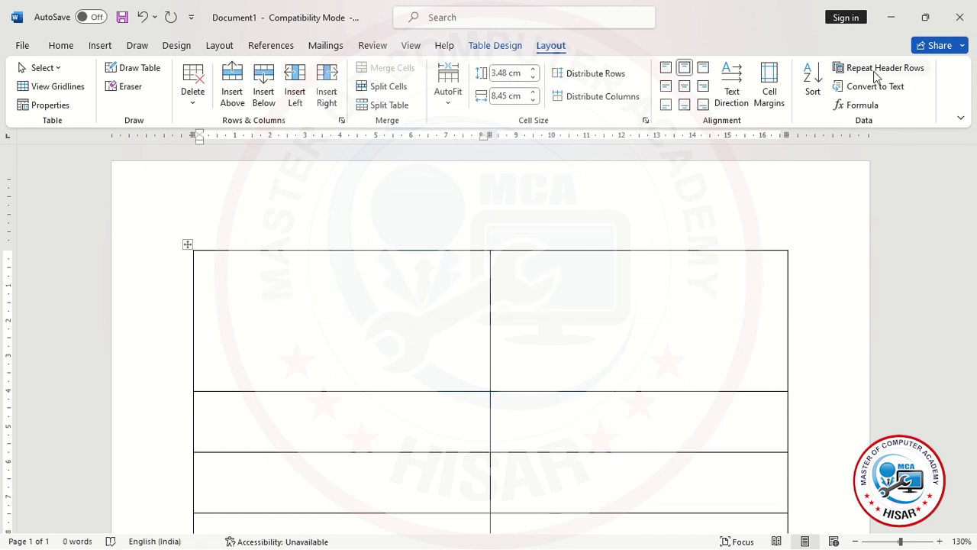
# Delete the entire two-column table from the document
pyautogui.click(186, 244)
pyautogui.click(191, 106)
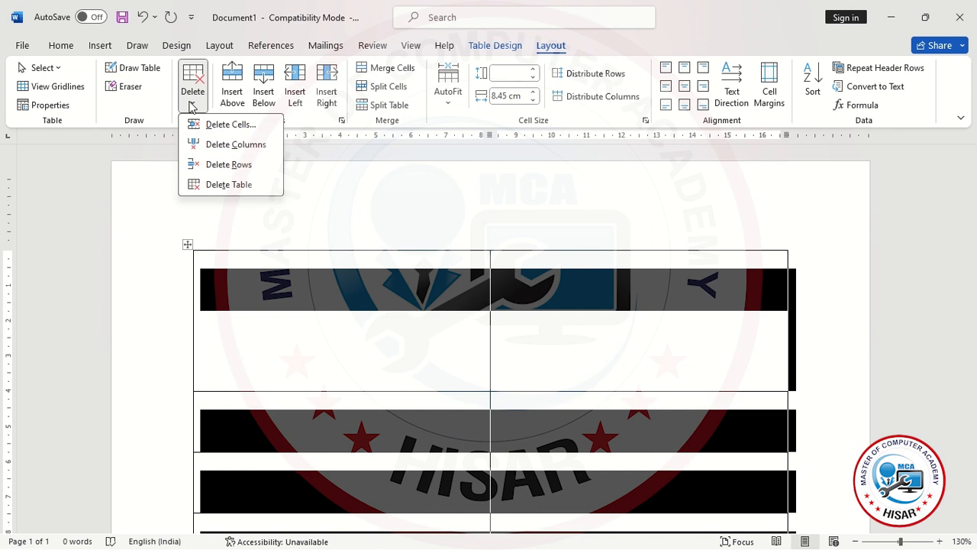
pyautogui.click(245, 188)
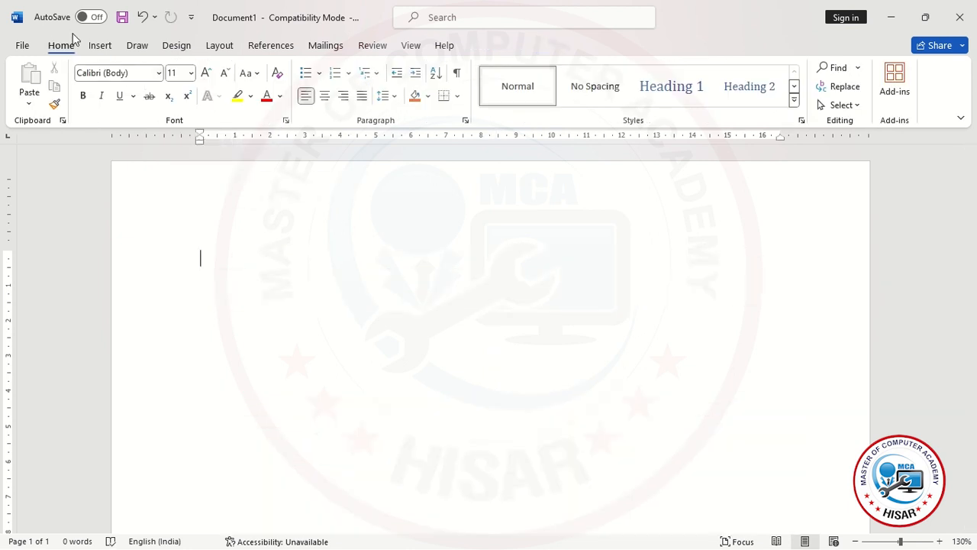
# Insert a table with three columns and one row
pyautogui.click(100, 45)
pyautogui.click(115, 88)
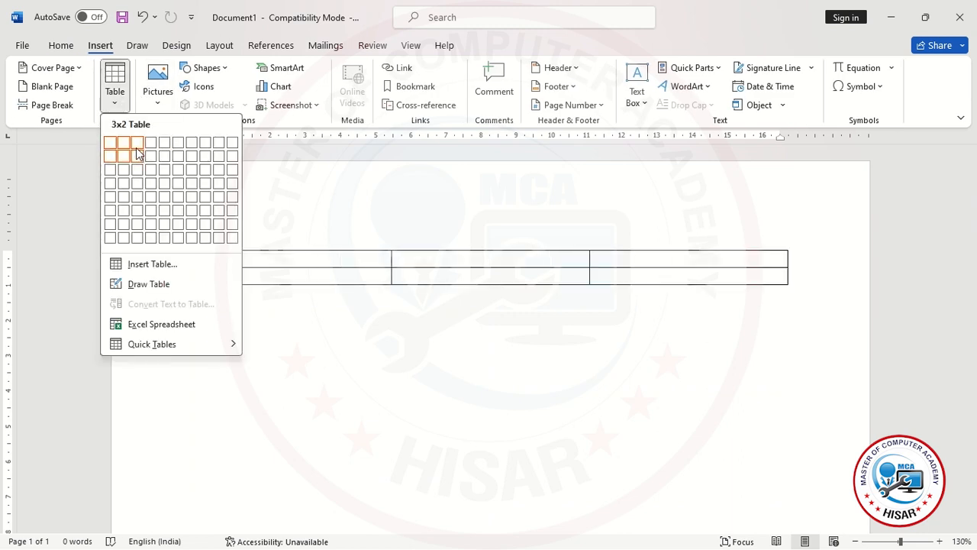
pyautogui.click(136, 143)
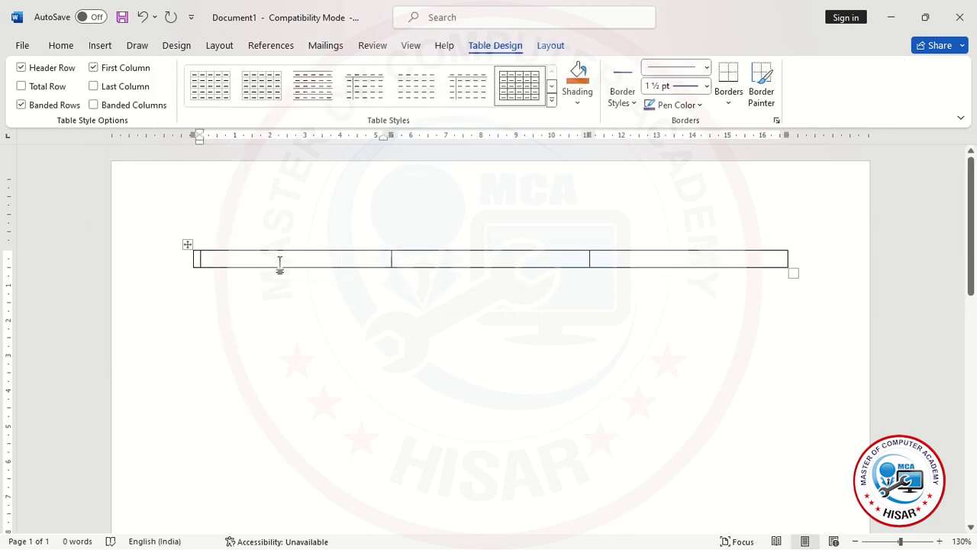
# Fill the table's only row with the headings Name, D.O.B and Exam
pyautogui.write('NAme')
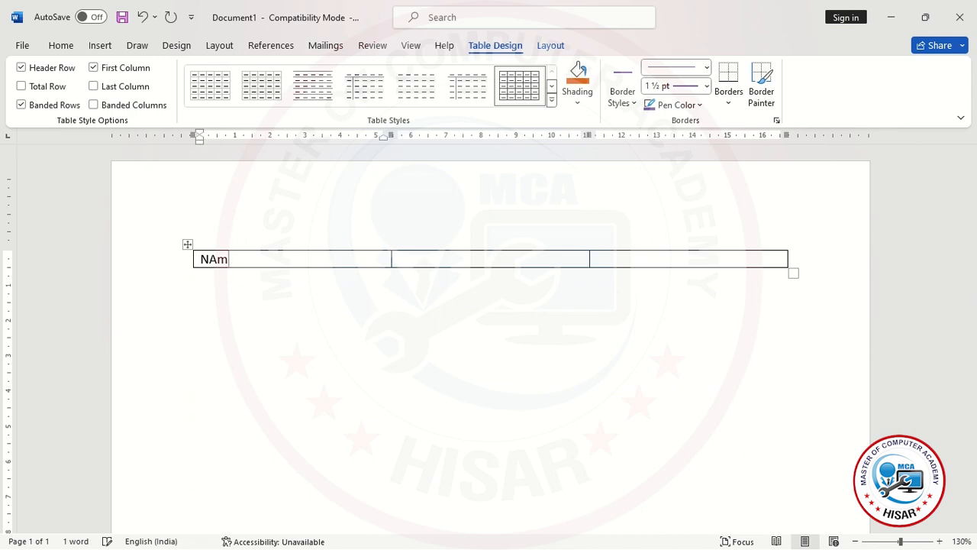
pyautogui.press('Tab')
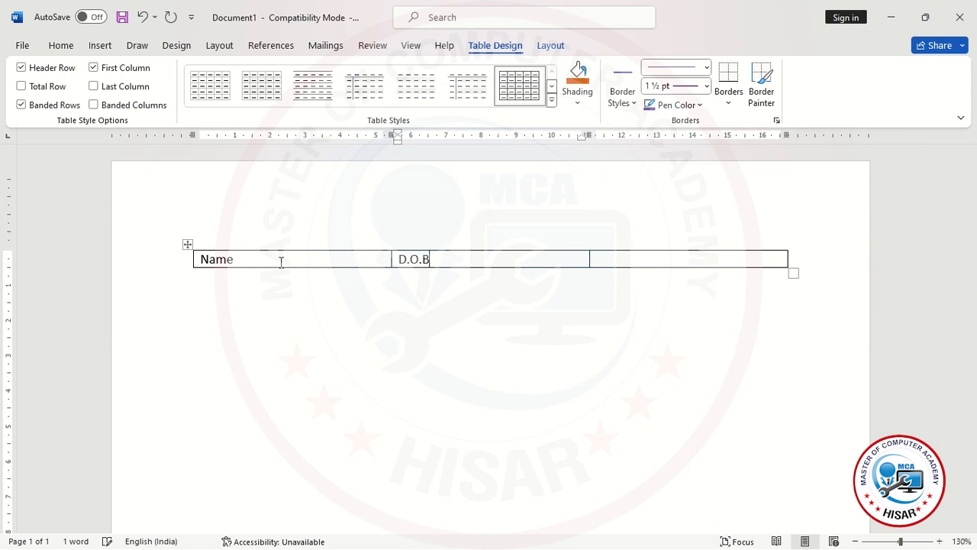
pyautogui.press('Tab')
pyautogui.write('E')
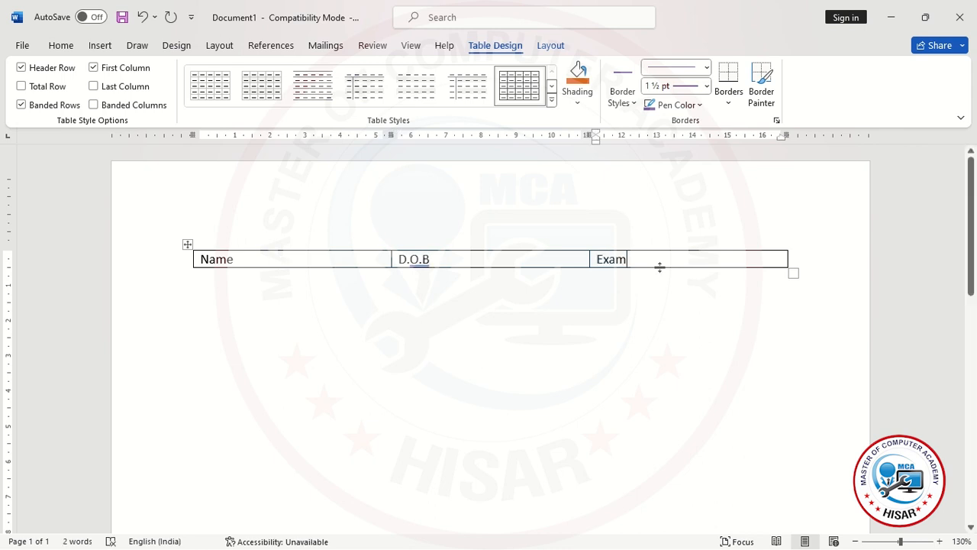
# Add empty rows below the Name, D.O.B and Exam headings until the table continues onto a second page
pyautogui.moveTo(659, 259); pyautogui.dragTo(370, 258)
pyautogui.click(684, 260)
pyautogui.press('Tab')
pyautogui.press('Tab')
pyautogui.press('Tab')
pyautogui.press('Tab')
pyautogui.press('Tab')
pyautogui.press('Tab')
pyautogui.press('Tab')
pyautogui.press('Tab')
pyautogui.press('Tab')
pyautogui.press('Tab')
pyautogui.press('Tab')
pyautogui.press('Tab')
pyautogui.press('Tab')
pyautogui.press('Tab')
pyautogui.press('Tab')
pyautogui.press('Tab')
pyautogui.press('Tab')
pyautogui.press('Tab')
pyautogui.press('Tab')
pyautogui.press('Tab')
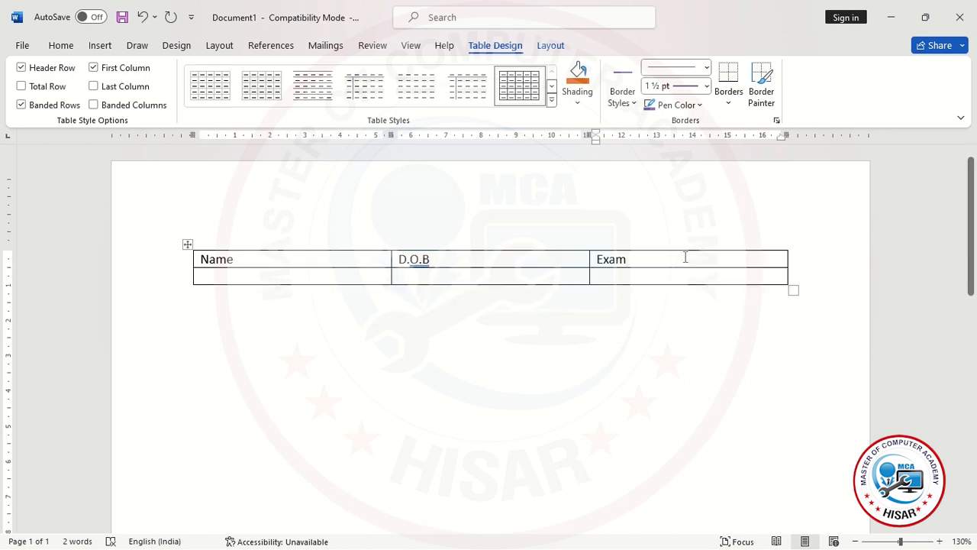
pyautogui.press('Tab')
pyautogui.press('Tab')
pyautogui.press('Tab')
pyautogui.press('Tab')
pyautogui.press('Tab')
pyautogui.press('Tab')
pyautogui.press('Tab')
pyautogui.press('Tab')
pyautogui.press('Tab')
pyautogui.press('Tab')
pyautogui.press('Tab')
pyautogui.press('Tab')
pyautogui.press('Tab')
pyautogui.press('Tab')
pyautogui.press('Tab')
pyautogui.press('Tab')
pyautogui.press('Tab')
pyautogui.press('Tab')
pyautogui.press('Tab')
pyautogui.press('Tab')
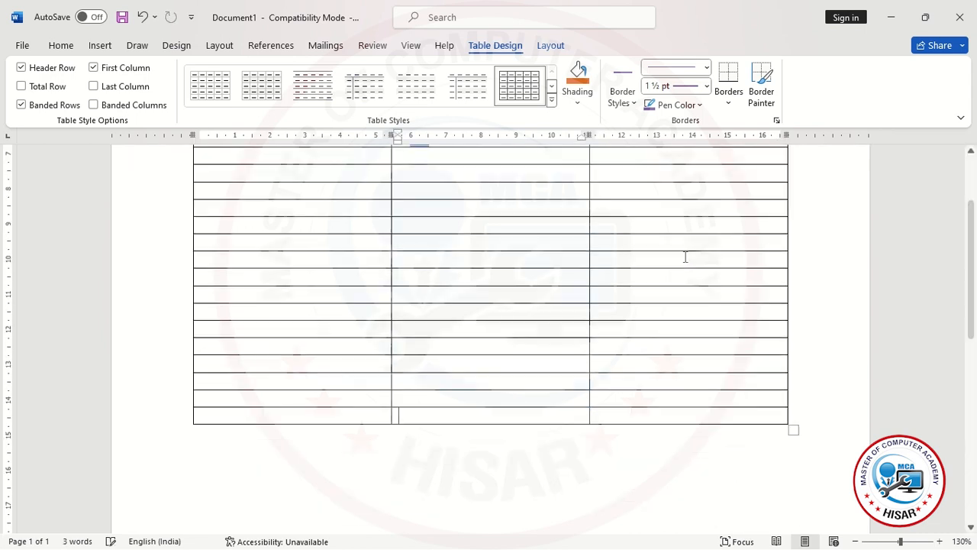
pyautogui.press('Tab')
pyautogui.press('Tab')
pyautogui.press('Tab')
pyautogui.press('Tab')
pyautogui.press('Tab')
pyautogui.press('Tab')
pyautogui.press('Tab')
pyautogui.press('Tab')
pyautogui.press('Tab')
pyautogui.press('Tab')
pyautogui.press('Tab')
pyautogui.press('Tab')
pyautogui.press('Tab')
pyautogui.press('Tab')
pyautogui.press('Tab')
pyautogui.press('Tab')
pyautogui.press('Tab')
pyautogui.press('Tab')
pyautogui.press('Tab')
pyautogui.press('Tab')
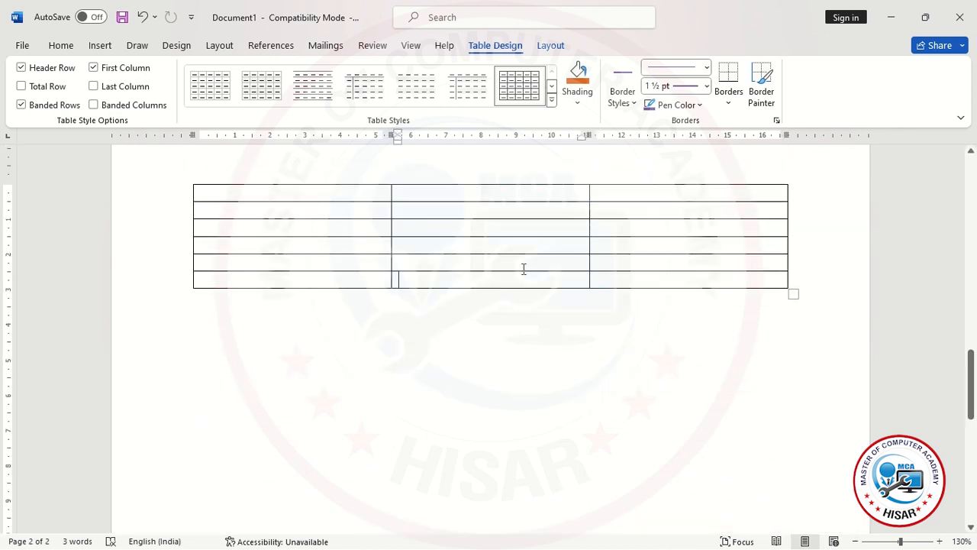
# Undo the added empty rows until the table fits on one page and its header row is selected
pyautogui.scroll(10, 541, 288)
pyautogui.scroll(-6, 556, 297)
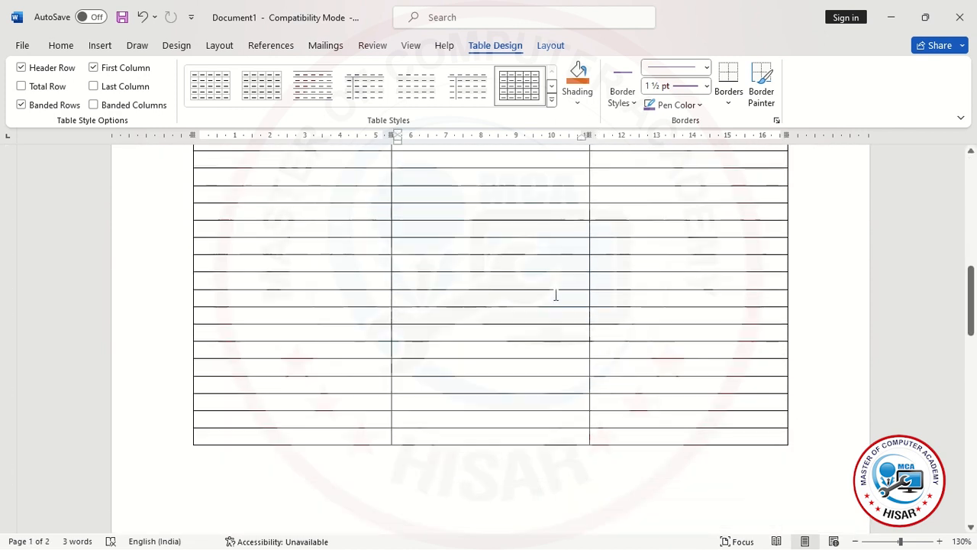
pyautogui.hotkey('ctrl', 'z')
pyautogui.hotkey('ctrl', 'z')
pyautogui.hotkey('ctrl', 'z')
pyautogui.hotkey('ctrl', 'z')
pyautogui.hotkey('ctrl', 'z')
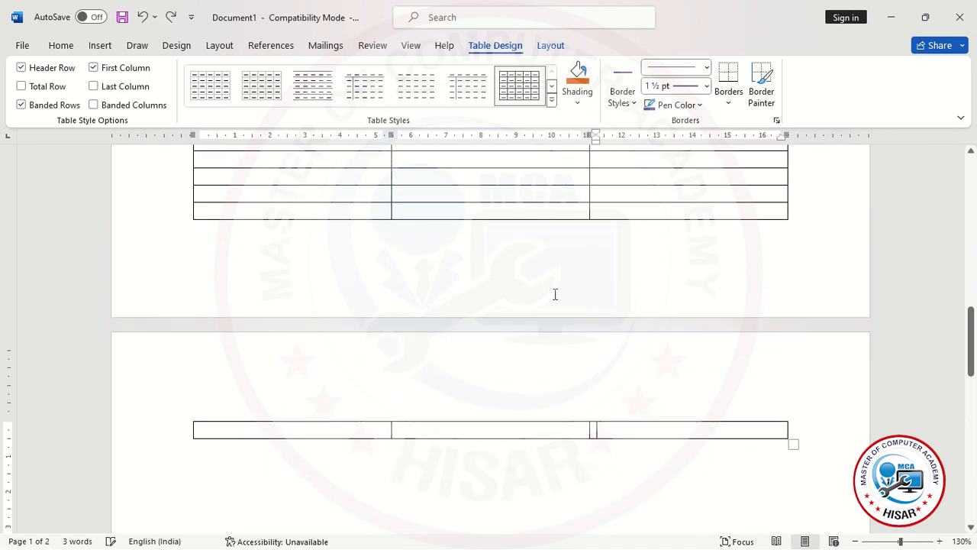
pyautogui.hotkey('ctrl', 'z')
pyautogui.hotkey('ctrl', 'z')
pyautogui.hotkey('ctrl', 'z')
pyautogui.hotkey('ctrl', 'z')
pyautogui.hotkey('ctrl', 'z')
pyautogui.hotkey('ctrl', 'z')
pyautogui.hotkey('ctrl', 'z')
pyautogui.hotkey('ctrl', 'z')
pyautogui.hotkey('ctrl', 'z')
pyautogui.hotkey('ctrl', 'z')
pyautogui.hotkey('ctrl', 'z')
pyautogui.hotkey('ctrl', 'z')
pyautogui.hotkey('ctrl', 'z')
pyautogui.hotkey('ctrl', 'z')
pyautogui.hotkey('ctrl', 'z')
pyautogui.hotkey('ctrl', 'z')
pyautogui.hotkey('ctrl', 'z')
pyautogui.hotkey('ctrl', 'z')
pyautogui.hotkey('ctrl', 'z')
pyautogui.hotkey('ctrl', 'z')
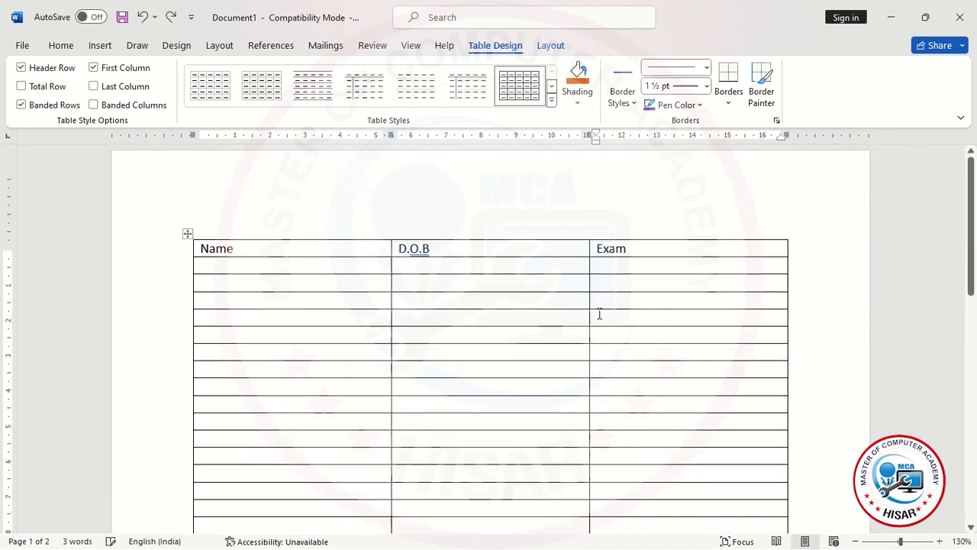
pyautogui.hotkey('ctrl', 'z')
pyautogui.hotkey('ctrl', 'z')
pyautogui.hotkey('ctrl', 'z')
pyautogui.hotkey('ctrl', 'z')
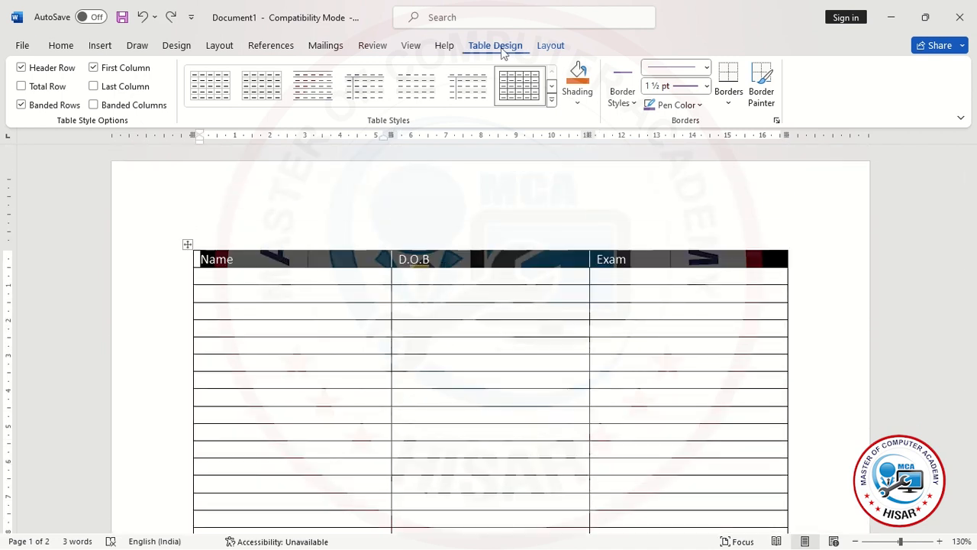
# Set the Name, D.O.B and Exam row to repeat as the header row on every page
pyautogui.click(556, 45)
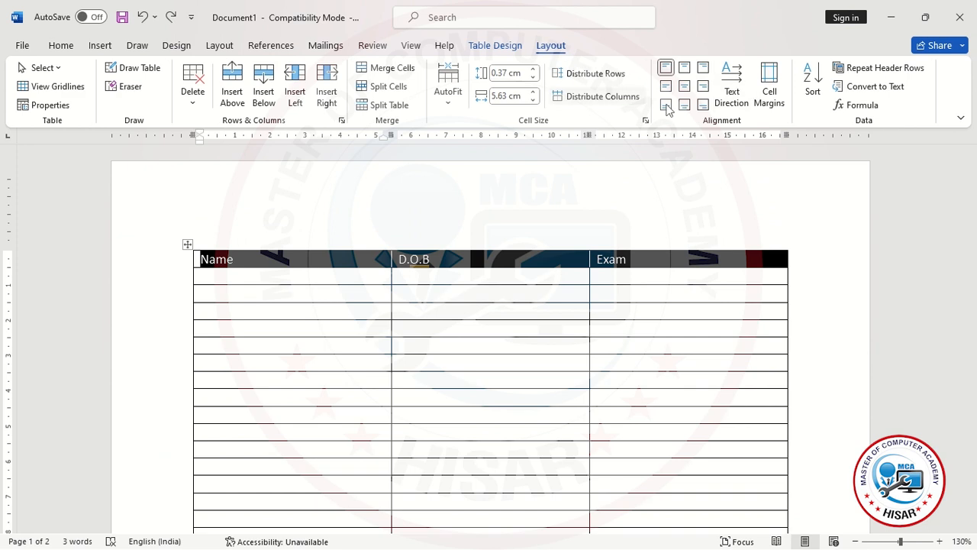
pyautogui.click(854, 70)
pyautogui.scroll(-10, 680, 350)
pyautogui.click(672, 343)
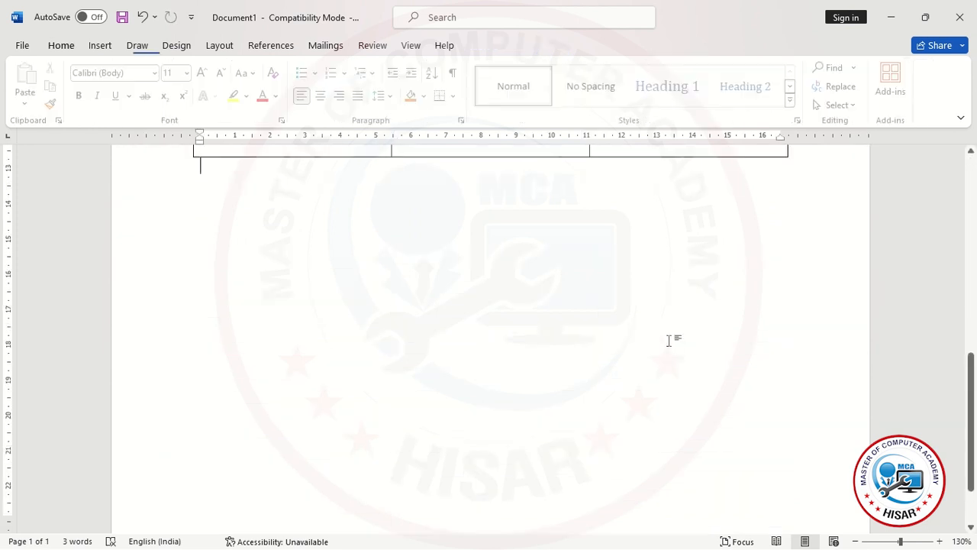
# Add empty rows from the table's last cell until the table continues onto a third page
pyautogui.scroll(7, 671, 340)
pyautogui.click(686, 432)
pyautogui.scroll(-8, 687, 416)
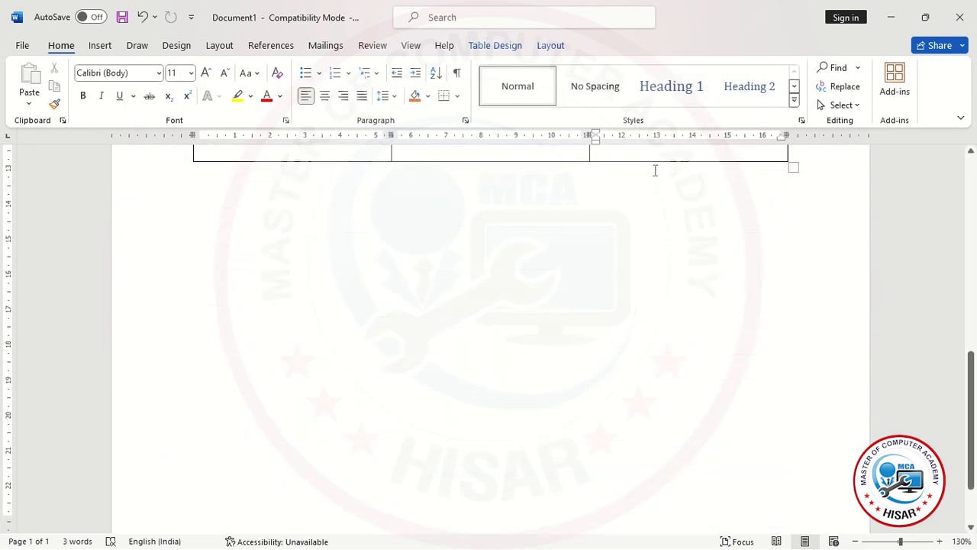
pyautogui.scroll(3, 643, 159)
pyautogui.click(642, 291)
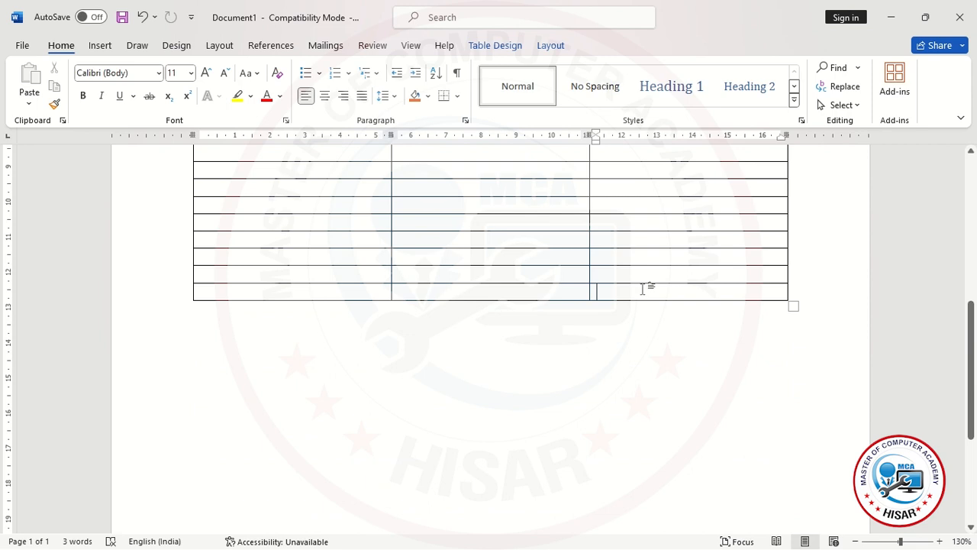
pyautogui.press('Tab')
pyautogui.press('Tab')
pyautogui.press('Tab')
pyautogui.press('Tab')
pyautogui.press('Tab')
pyautogui.press('Tab')
pyautogui.press('Tab')
pyautogui.press('Tab')
pyautogui.press('Tab')
pyautogui.press('Tab')
pyautogui.press('Tab')
pyautogui.press('Tab')
pyautogui.press('Tab')
pyautogui.press('Tab')
pyautogui.press('Tab')
pyautogui.press('Tab')
pyautogui.press('Tab')
pyautogui.press('Tab')
pyautogui.press('Tab')
pyautogui.press('Tab')
pyautogui.press('Tab')
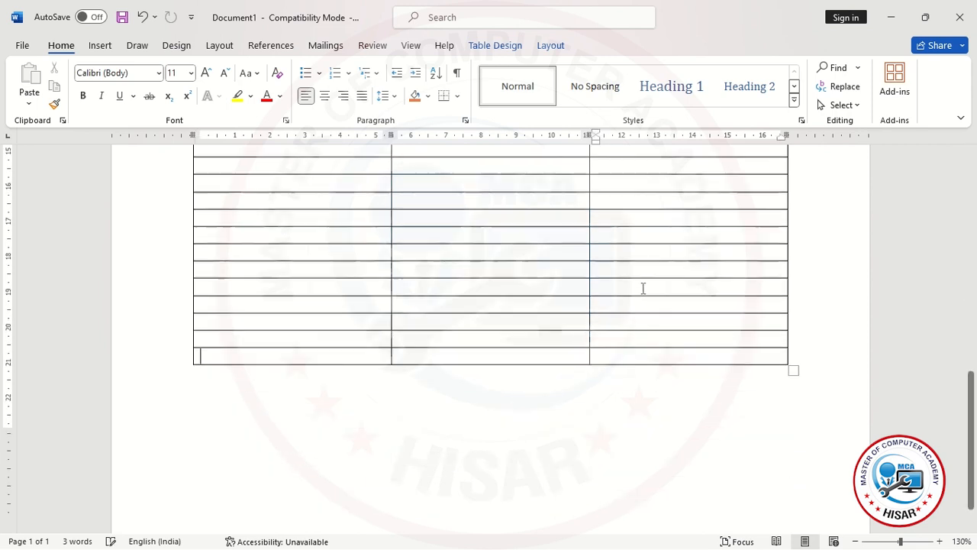
pyautogui.press('Tab')
pyautogui.press('Tab')
pyautogui.press('Tab')
pyautogui.press('Tab')
pyautogui.press('Tab')
pyautogui.press('Tab')
pyautogui.press('Tab')
pyautogui.press('Tab')
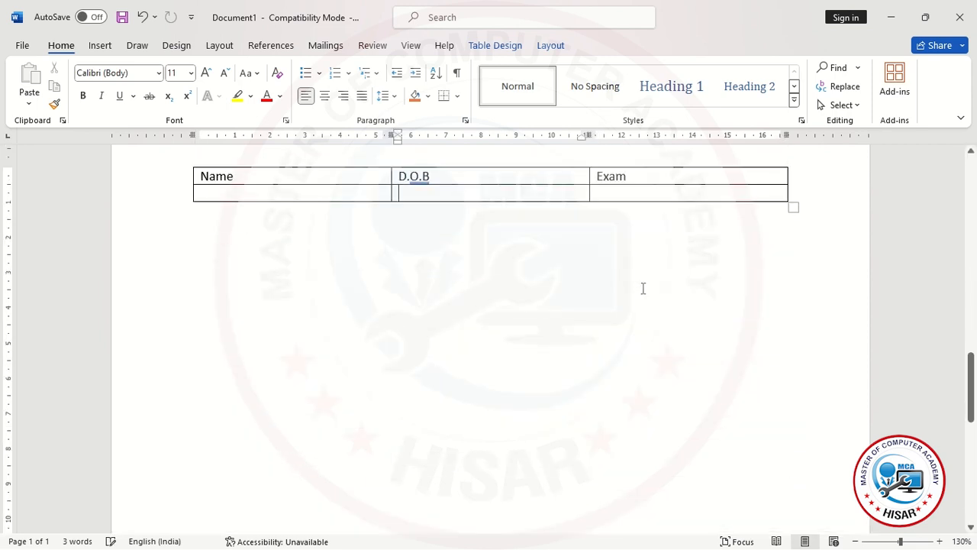
pyautogui.press('Tab')
pyautogui.press('Tab')
pyautogui.press('Tab')
pyautogui.press('Tab')
pyautogui.press('Tab')
pyautogui.press('Tab')
pyautogui.press('Tab')
pyautogui.press('Tab')
pyautogui.press('Tab')
pyautogui.press('Tab')
pyautogui.press('Tab')
pyautogui.press('Tab')
pyautogui.press('Tab')
pyautogui.press('Tab')
pyautogui.press('Tab')
pyautogui.press('Tab')
pyautogui.press('Tab')
pyautogui.press('Tab')
pyautogui.press('Tab')
pyautogui.press('Tab')
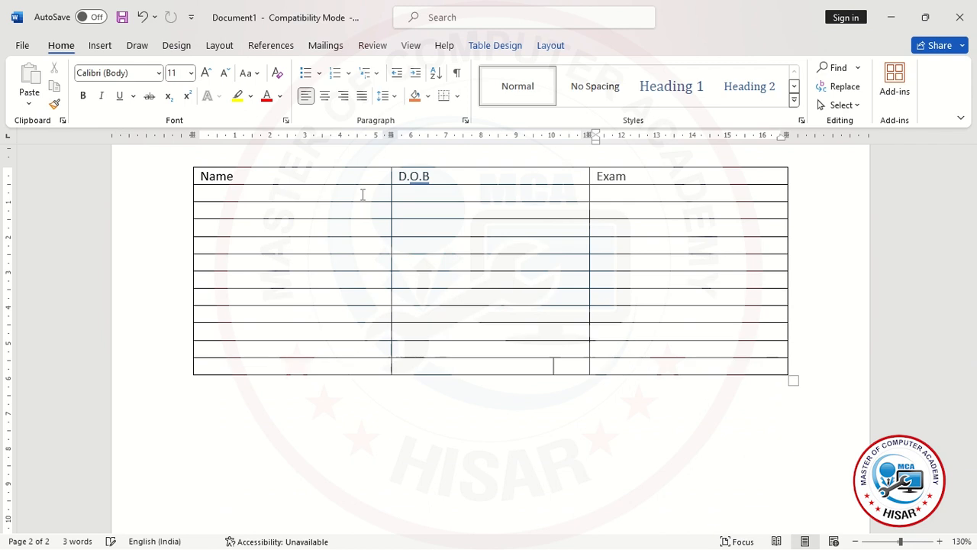
pyautogui.press('Tab')
pyautogui.press('Tab')
pyautogui.press('Tab')
pyautogui.press('Tab')
pyautogui.press('Tab')
pyautogui.press('Tab')
pyautogui.press('Tab')
pyautogui.press('Tab')
pyautogui.press('Tab')
pyautogui.press('Tab')
pyautogui.press('Tab')
pyautogui.press('Tab')
pyautogui.press('Tab')
pyautogui.press('Tab')
pyautogui.press('Tab')
pyautogui.press('Tab')
pyautogui.press('Tab')
pyautogui.press('Tab')
pyautogui.press('Tab')
pyautogui.press('Tab')
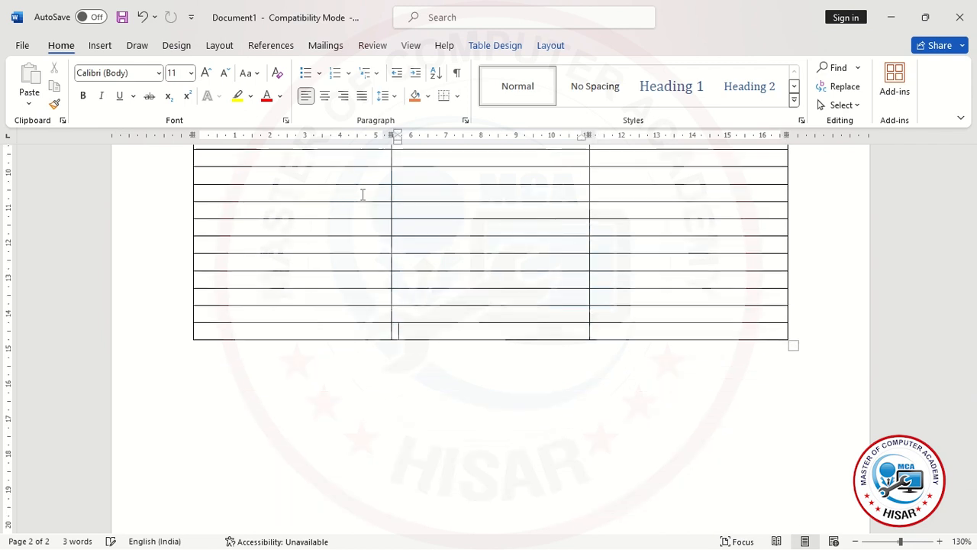
pyautogui.press('Tab')
pyautogui.press('Tab')
pyautogui.press('Tab')
pyautogui.press('Tab')
pyautogui.press('Tab')
pyautogui.press('Tab')
pyautogui.press('Tab')
pyautogui.press('Tab')
pyautogui.press('Tab')
pyautogui.press('Tab')
pyautogui.press('Tab')
pyautogui.press('Tab')
pyautogui.press('Tab')
pyautogui.press('Tab')
pyautogui.press('Tab')
pyautogui.press('Tab')
pyautogui.press('Tab')
pyautogui.press('Tab')
pyautogui.press('Tab')
pyautogui.press('Tab')
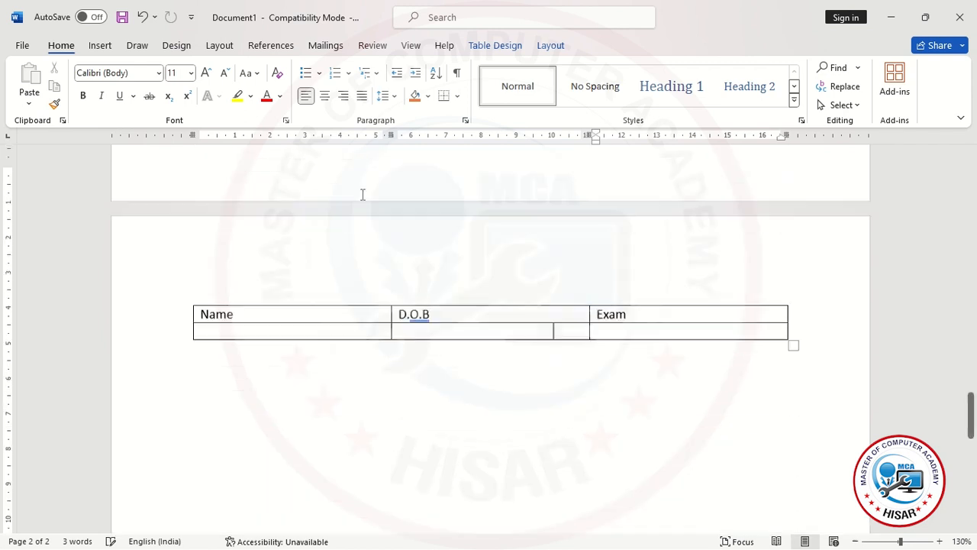
pyautogui.press('Tab')
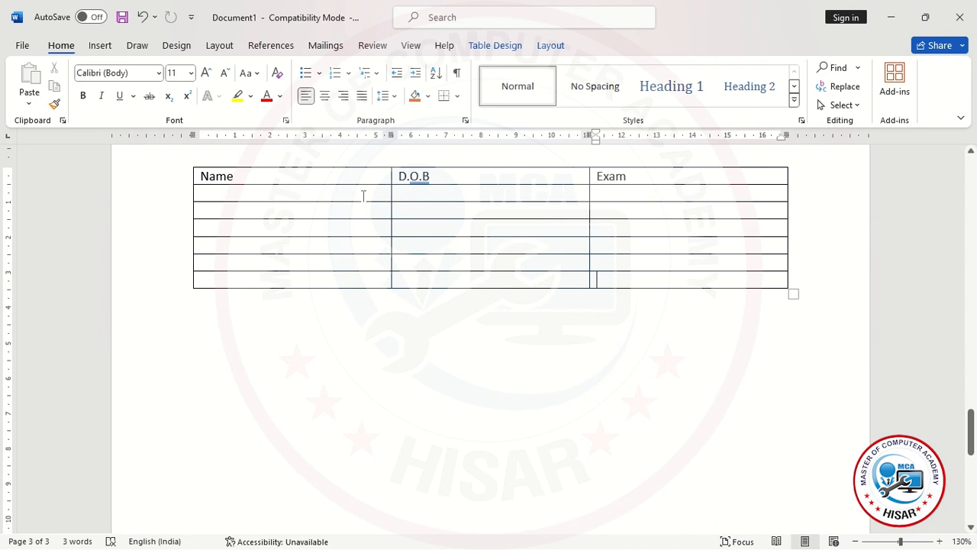
# Enter 85, 52, 56 and 23 in the first four Exam cells below the header on the third page
pyautogui.scroll(-2, 365, 195)
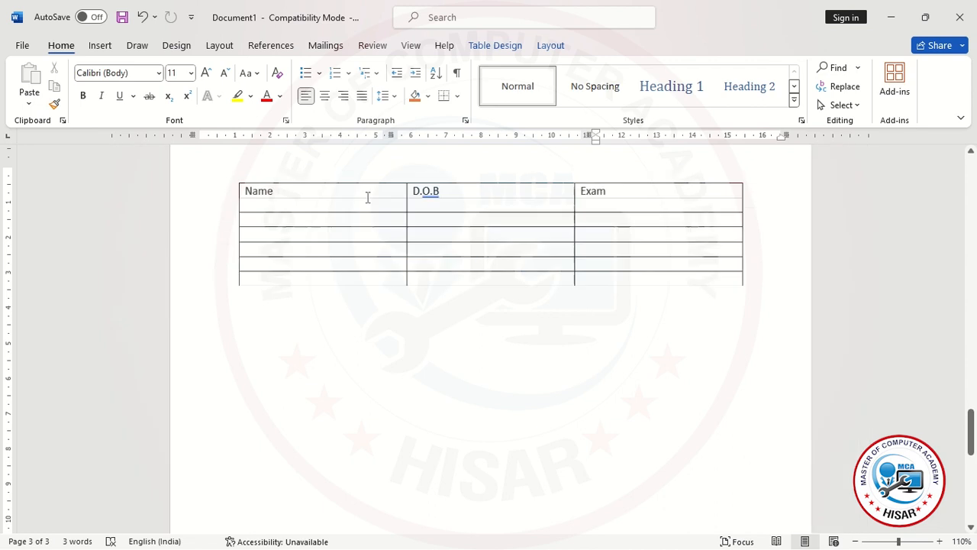
pyautogui.click(552, 48)
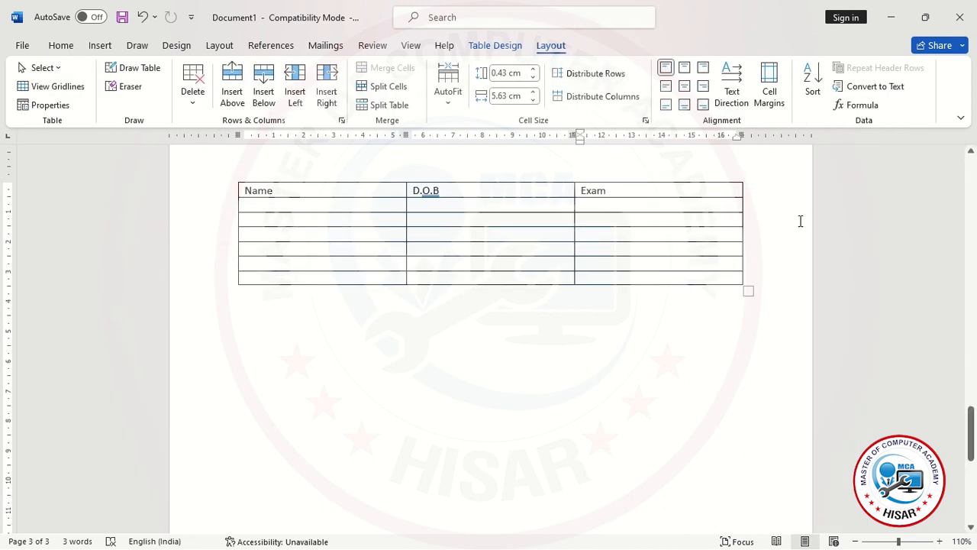
pyautogui.click(316, 248)
pyautogui.scroll(4, 622, 221)
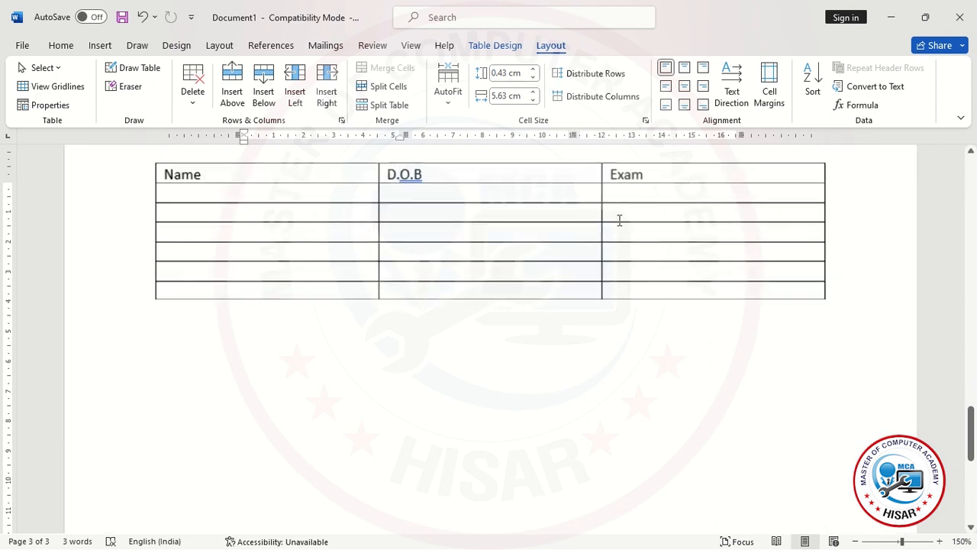
pyautogui.click(637, 192)
pyautogui.write('85 ')
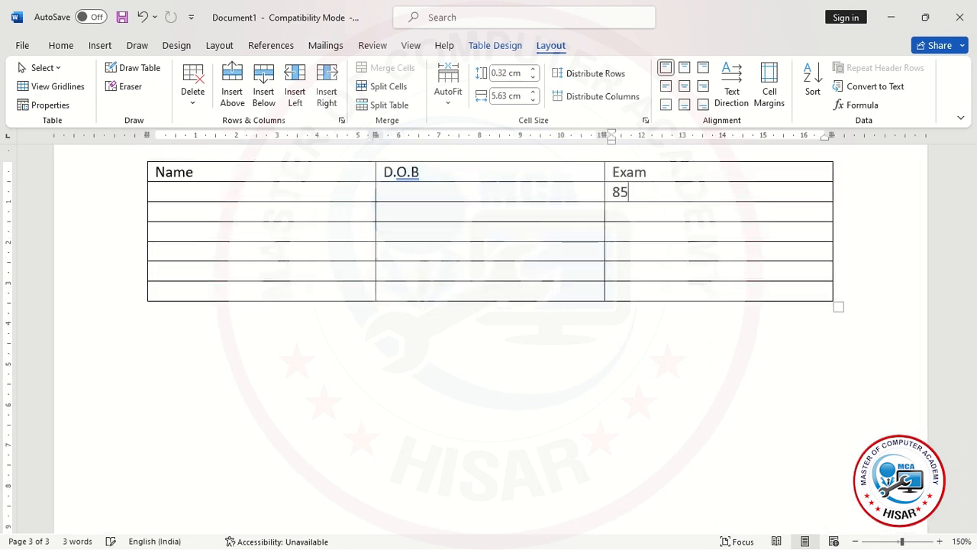
pyautogui.write('52 ')
pyautogui.write('56')
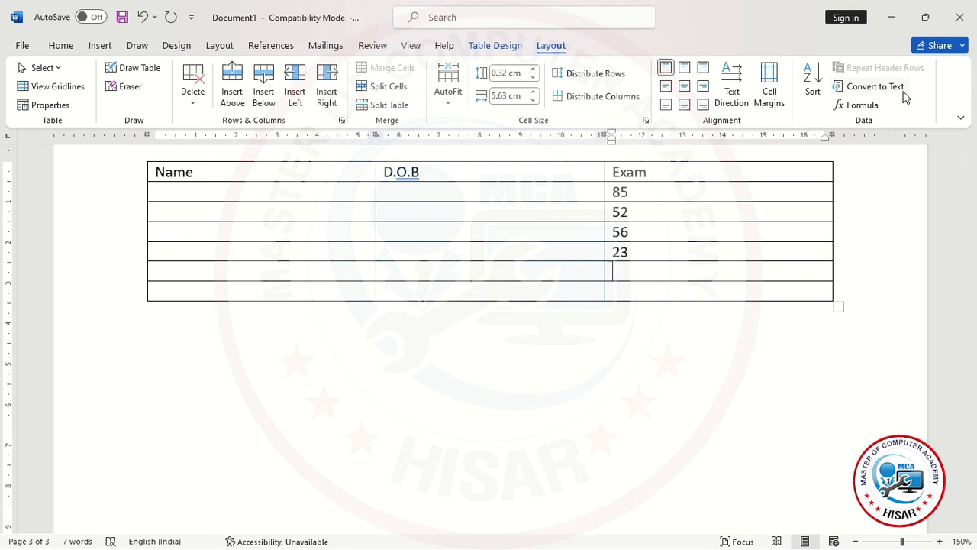
# Insert the formula =SUM(ABOVE) in the Exam cell directly below 23
pyautogui.click(870, 106)
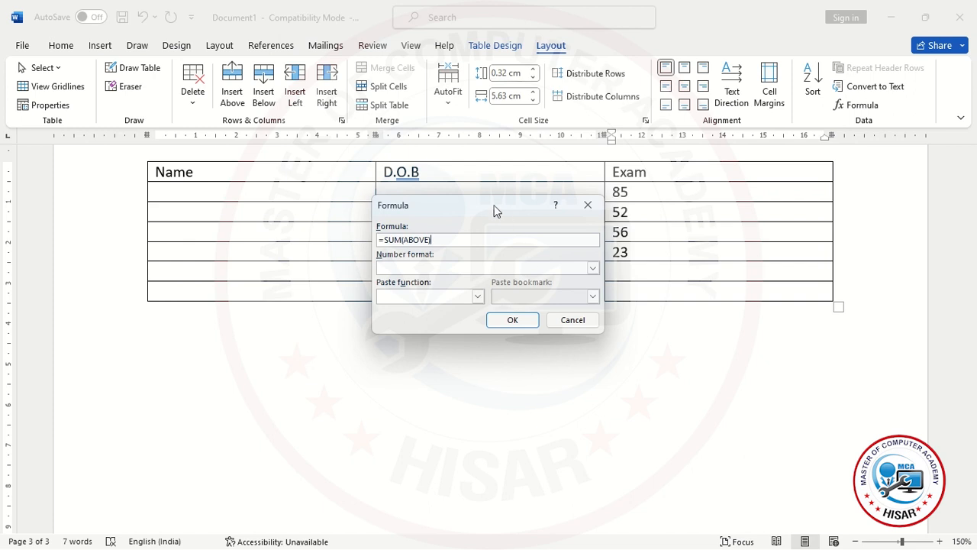
pyautogui.moveTo(497, 209); pyautogui.dragTo(465, 221)
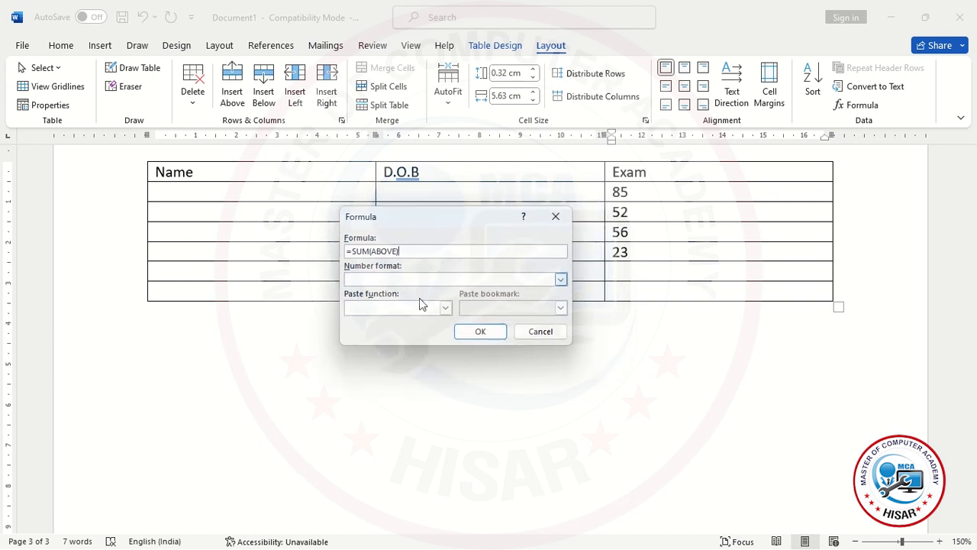
pyautogui.click(479, 335)
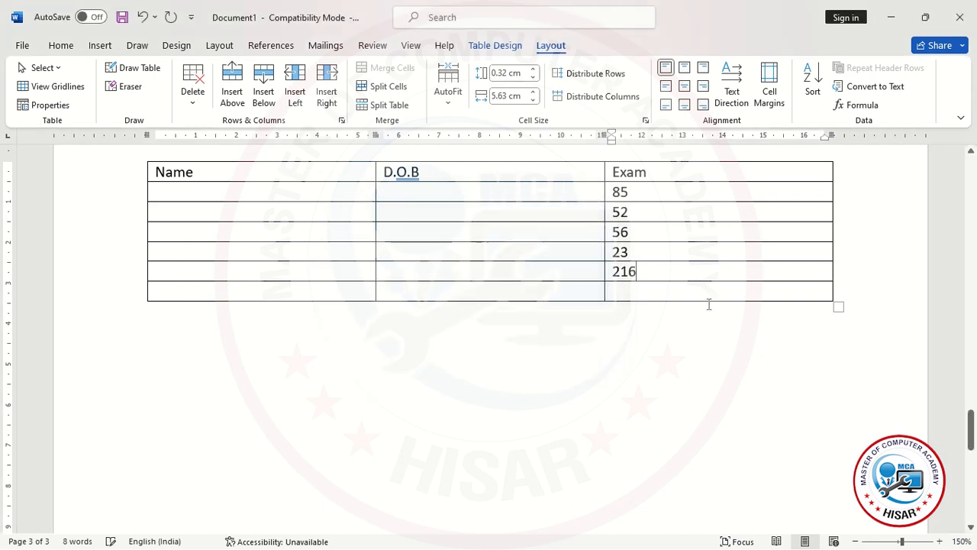
pyautogui.moveTo(624, 190); pyautogui.dragTo(637, 252)
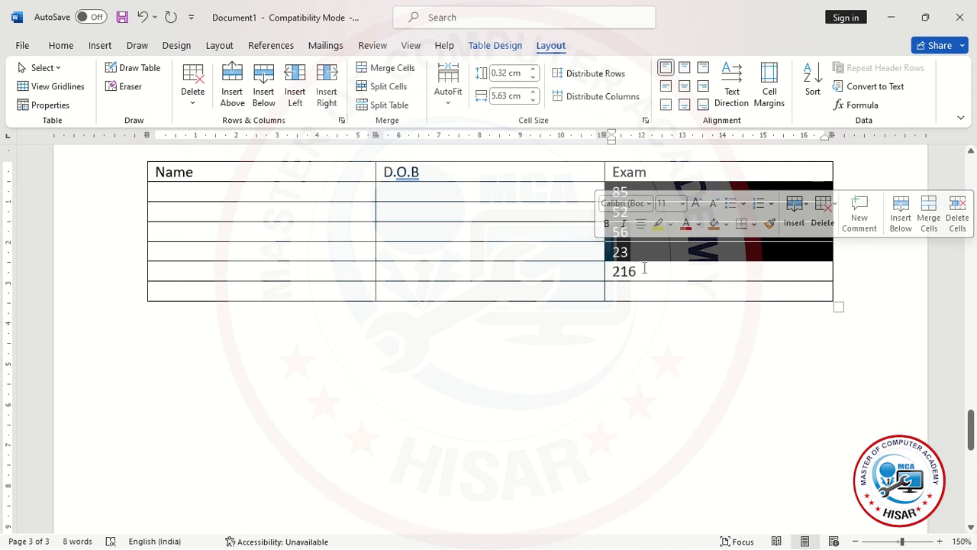
pyautogui.click(645, 268)
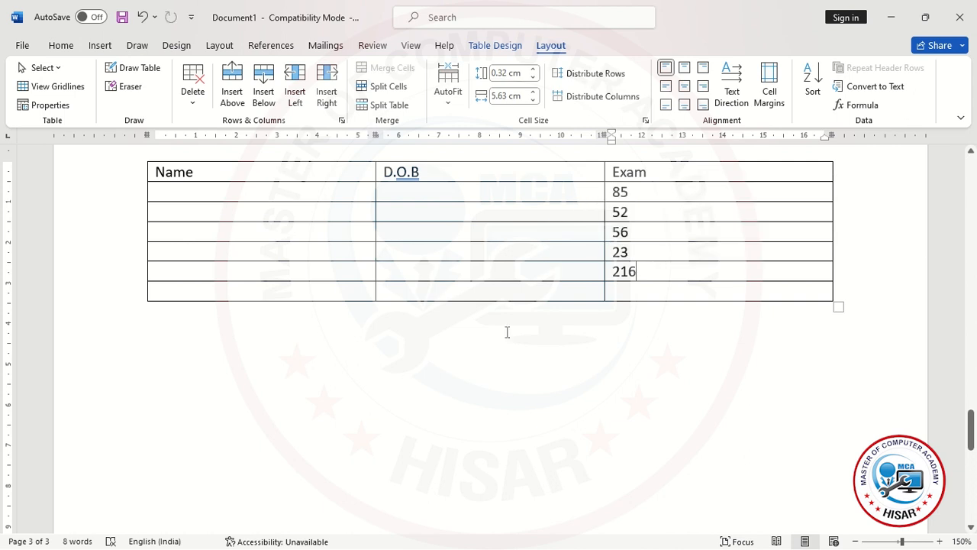
pyautogui.click(486, 275)
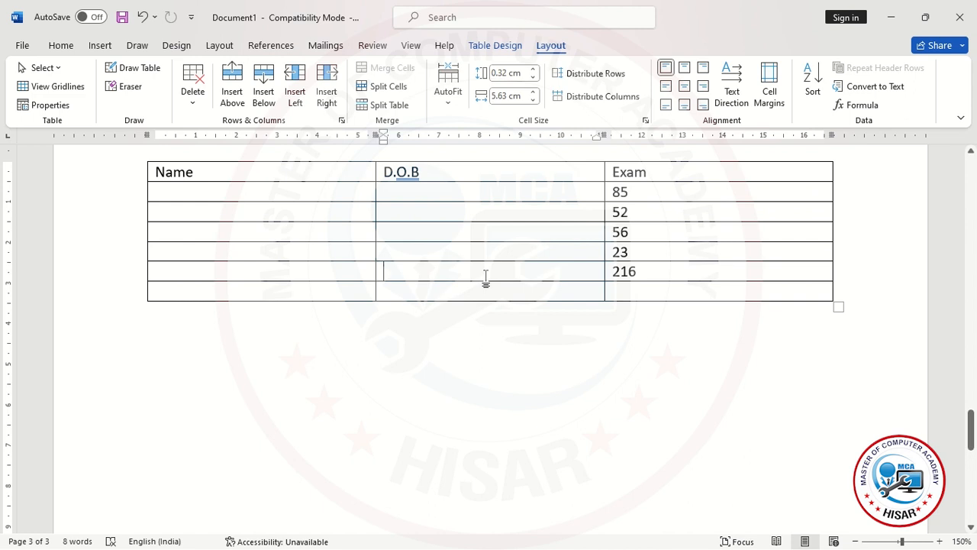